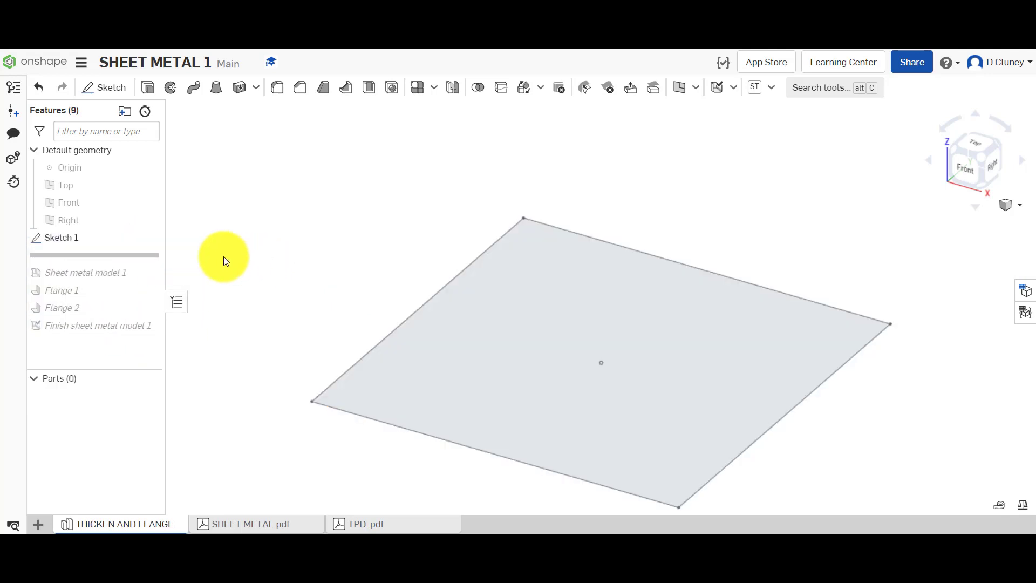
Open Sketch 1 of the finished example and inspect its dimensions square-on, then close it.
right_click(102, 237)
click(140, 264)
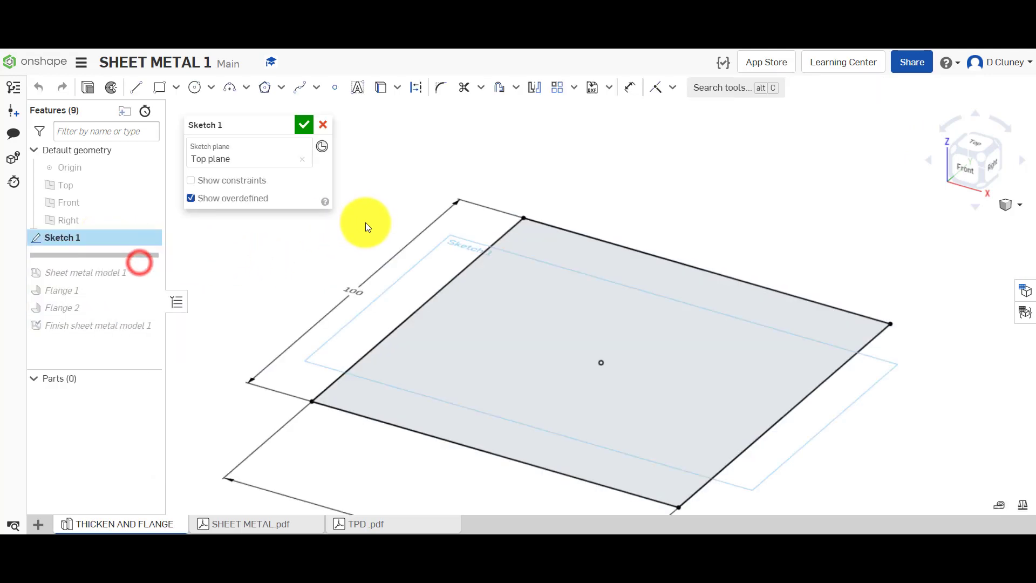
key(n)
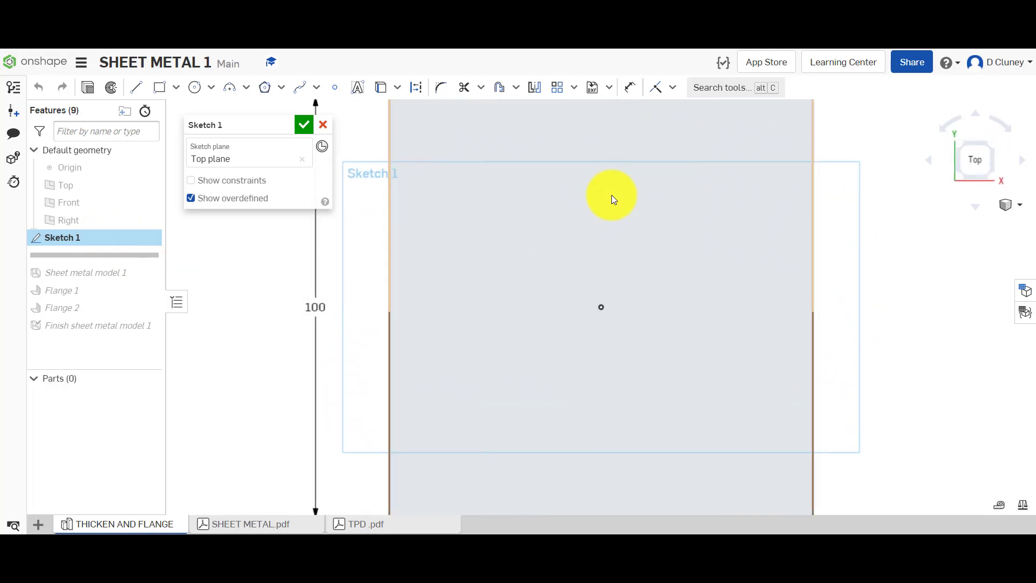
scroll(609, 199, down, 2)
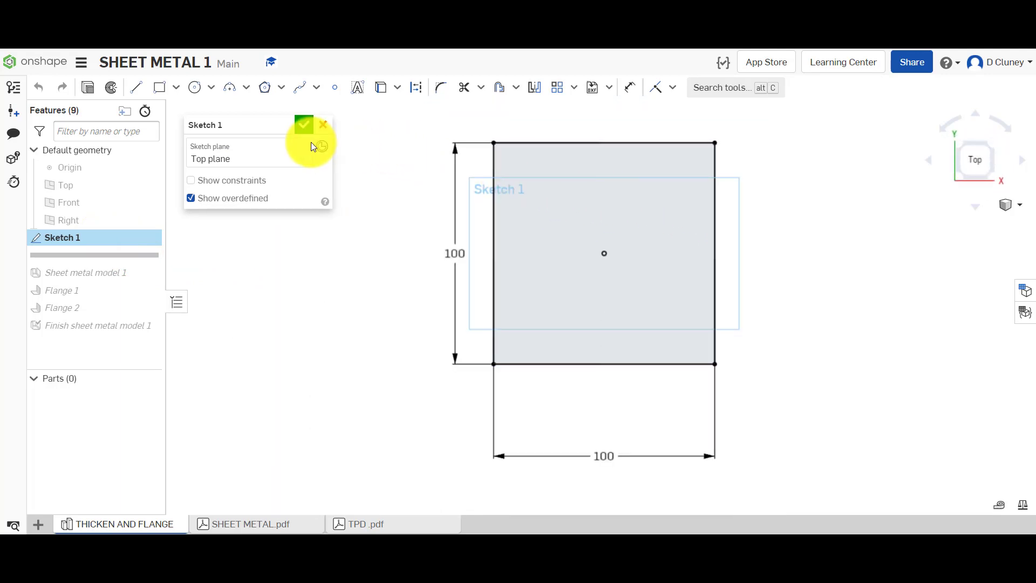
click(303, 127)
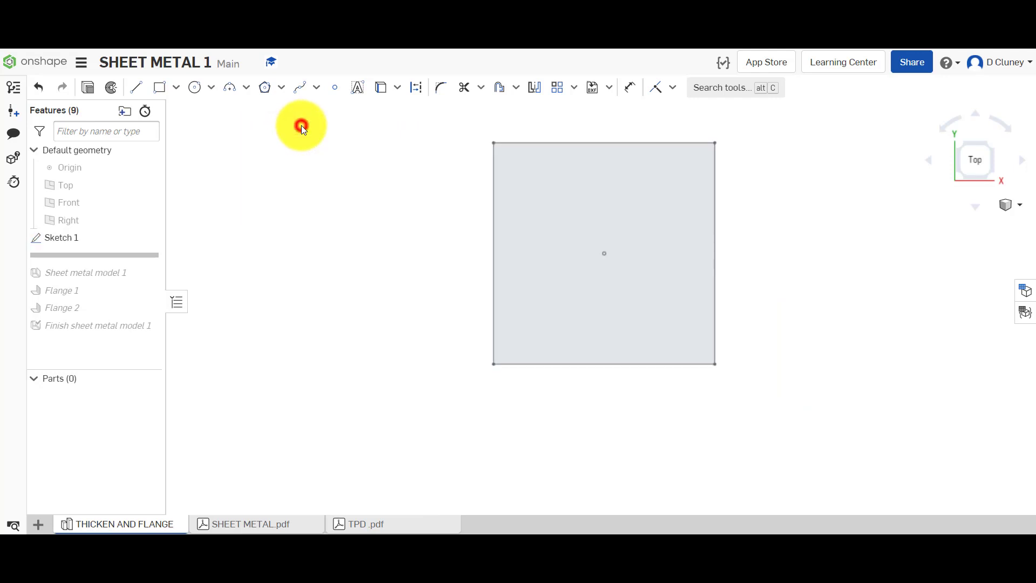
Create a new part studio and rename it TUTORIAL.
click(40, 523)
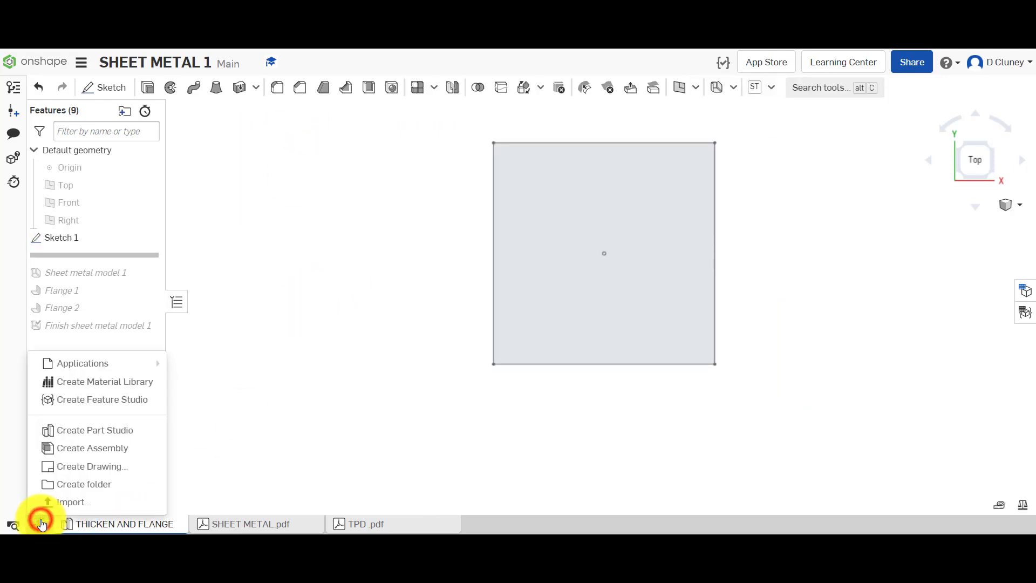
click(113, 434)
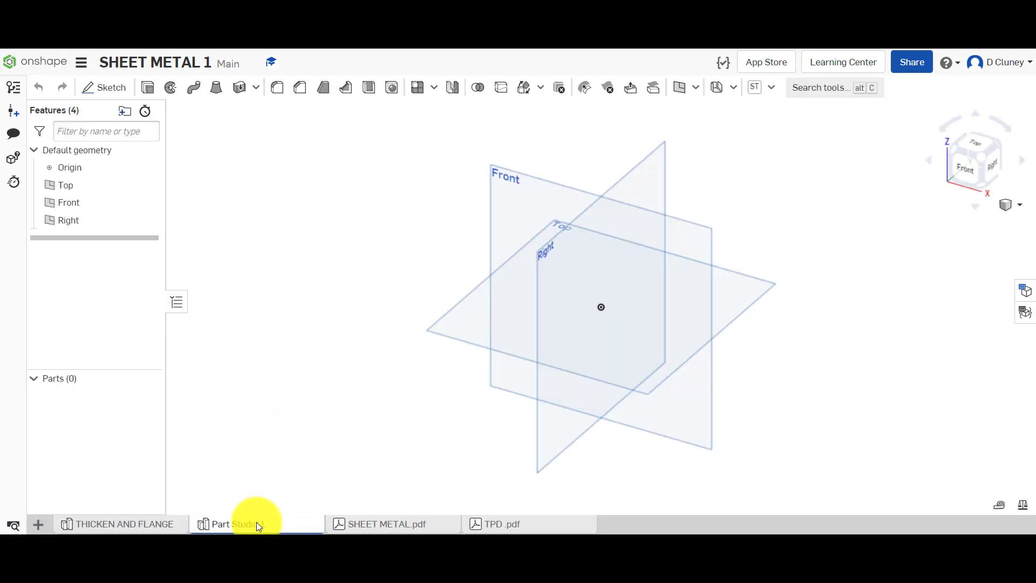
right_click(257, 522)
click(264, 420)
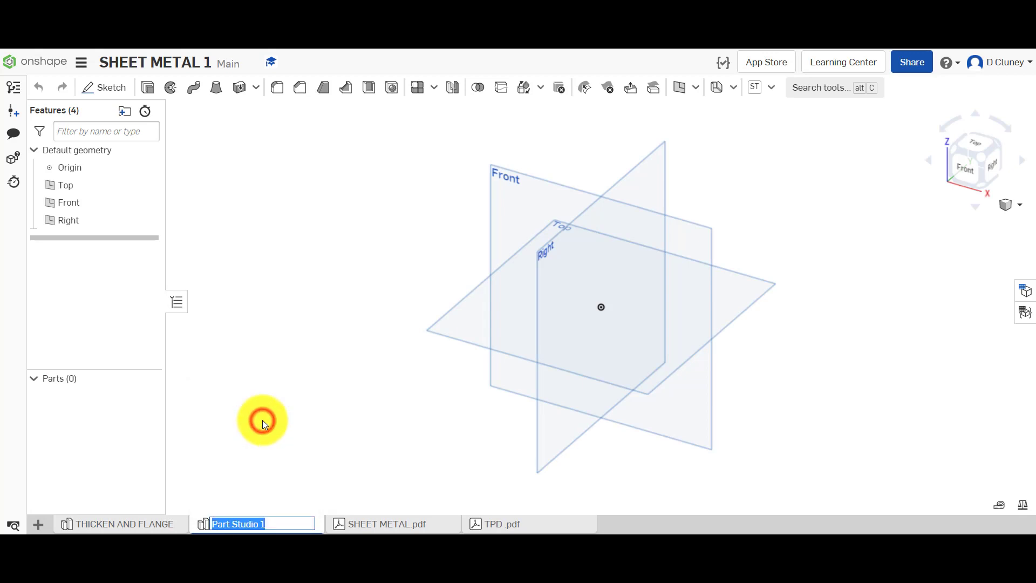
text(TUTOR)
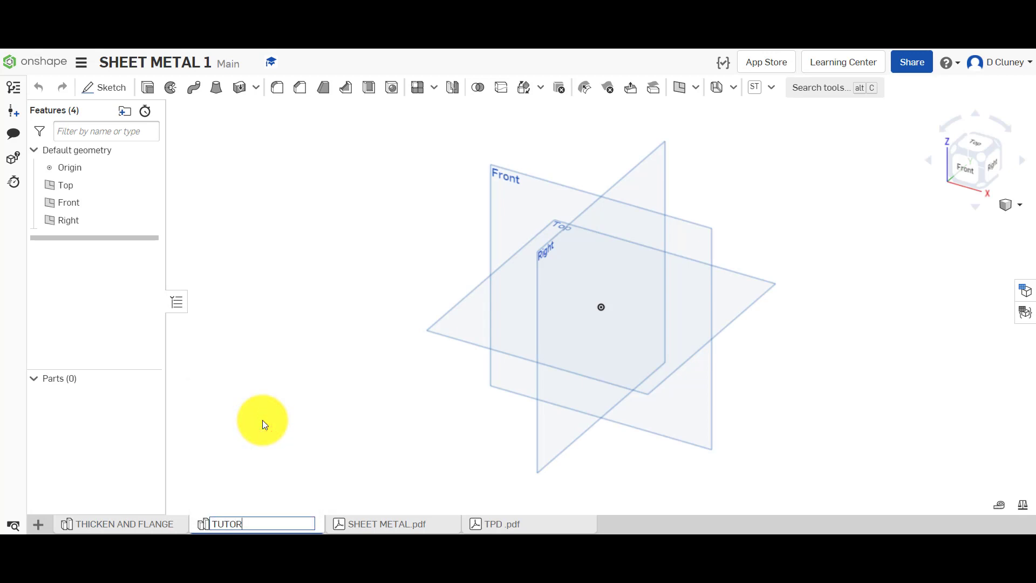
text(IAL)
click(262, 420)
Sketch a 100 by 100 mm center point rectangle on the Top plane, centred on the origin.
click(115, 87)
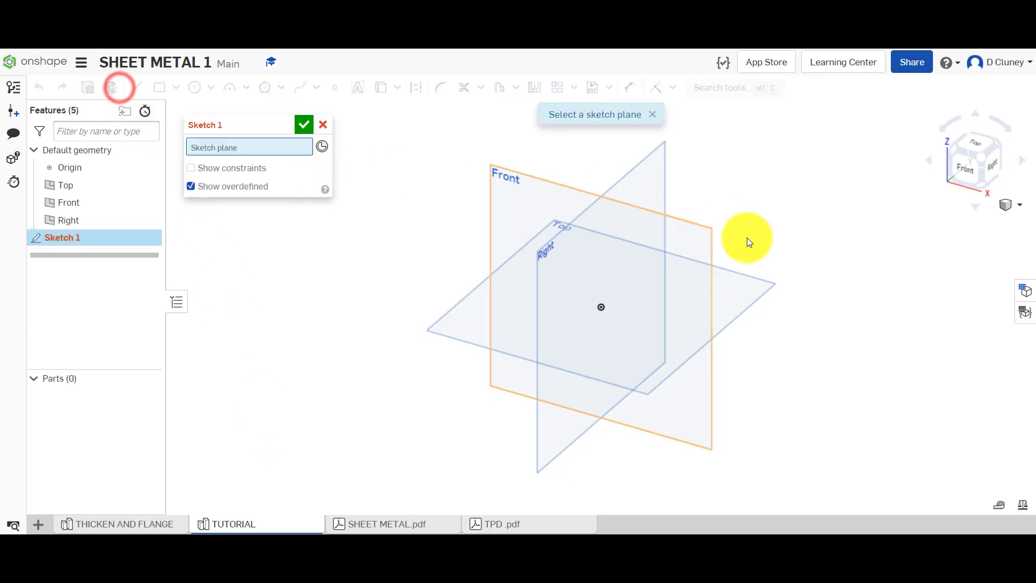
click(758, 287)
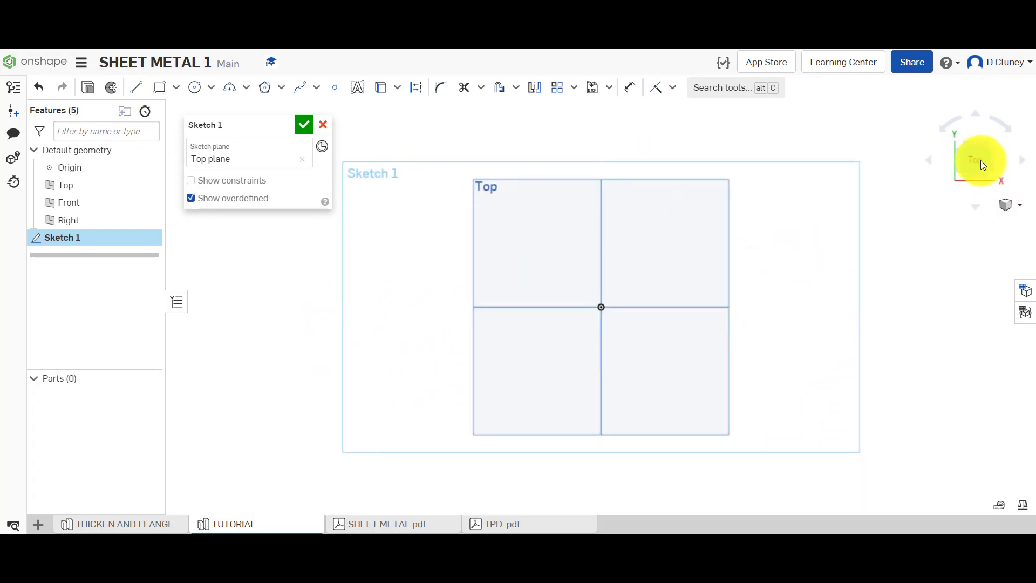
click(176, 87)
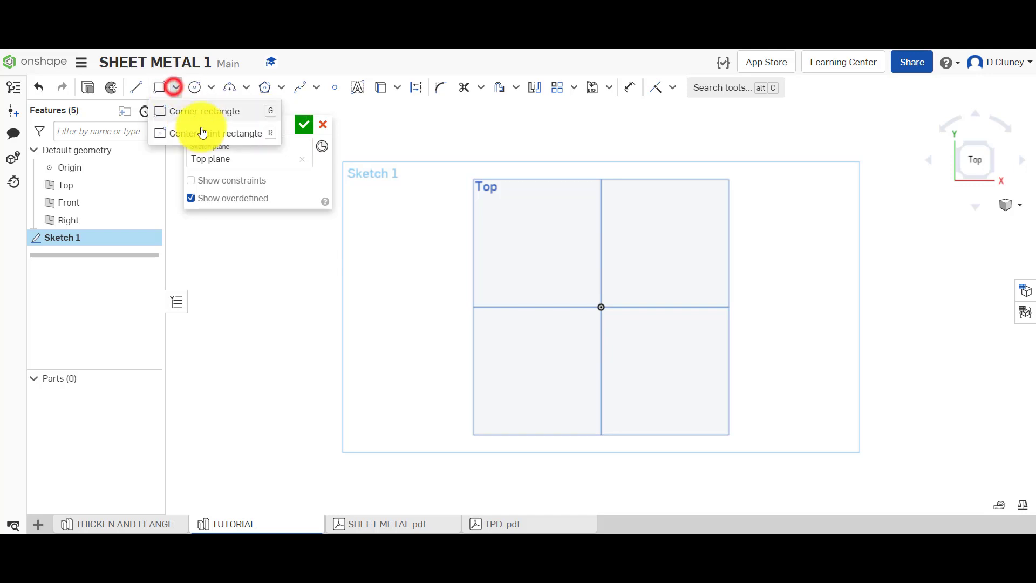
click(205, 133)
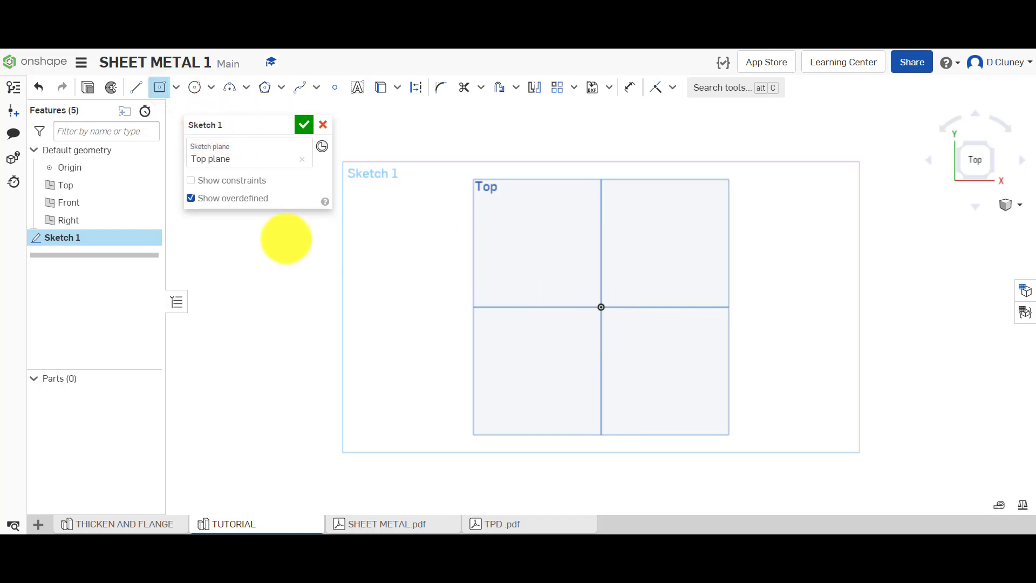
click(602, 307)
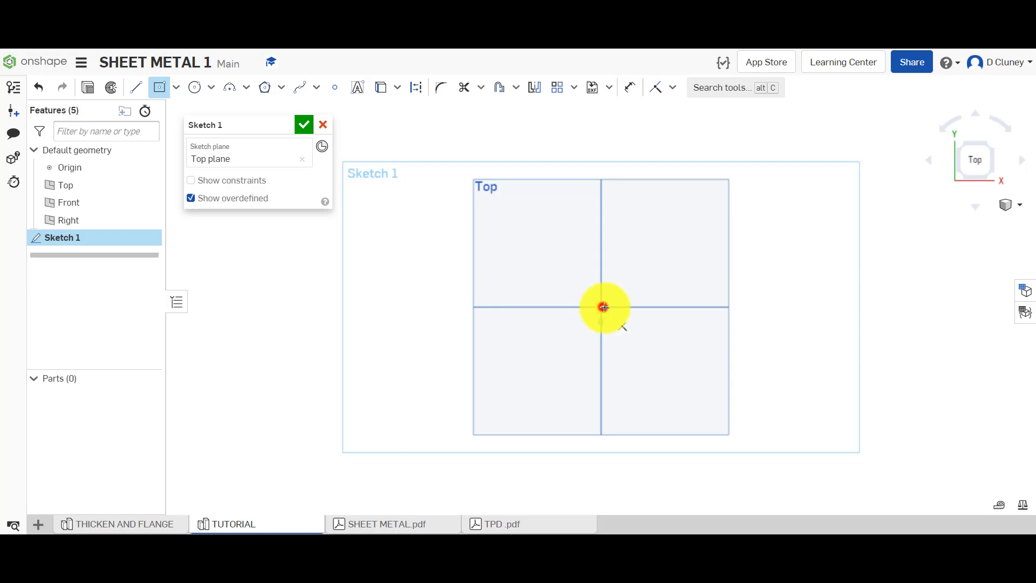
click(696, 391)
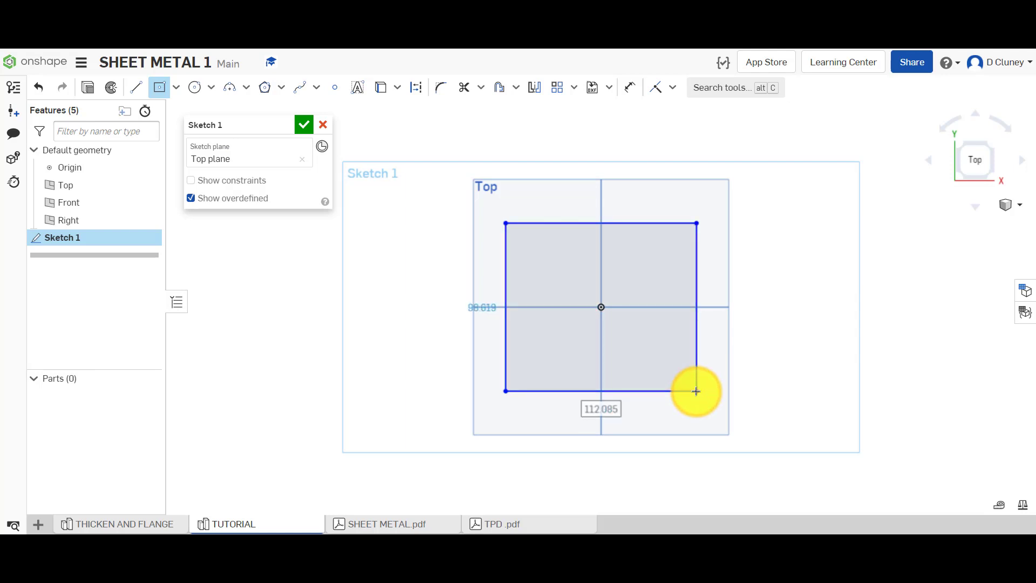
text(100)
key(Tab)
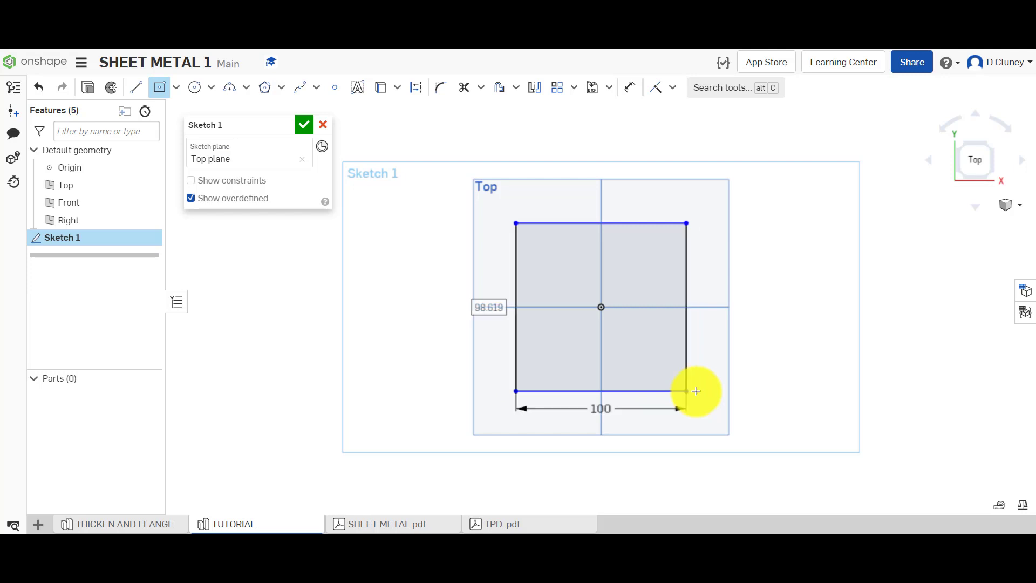
text(100)
key(Return)
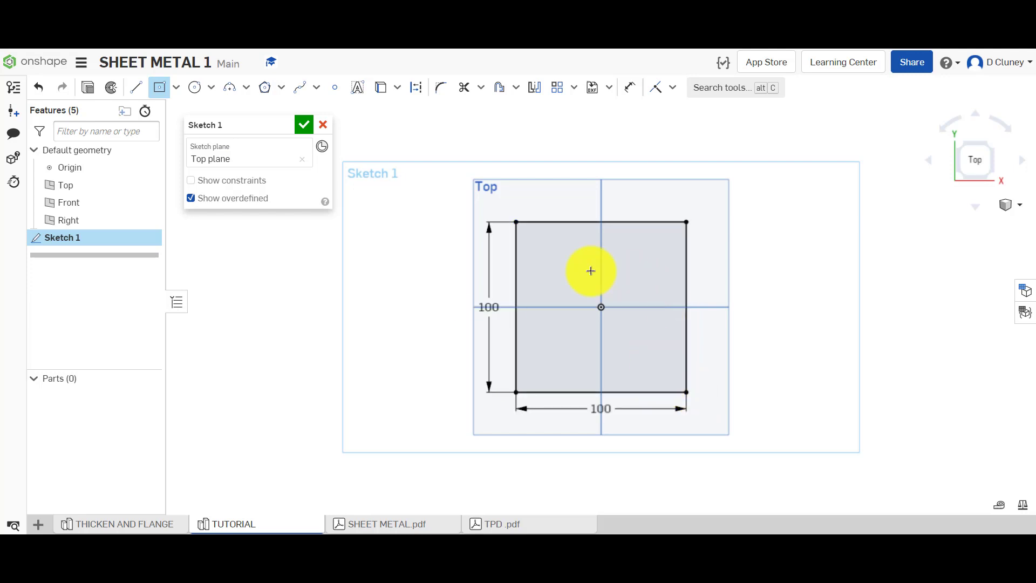
Rename the sketch BASE SKETCH and finish it.
click(287, 125)
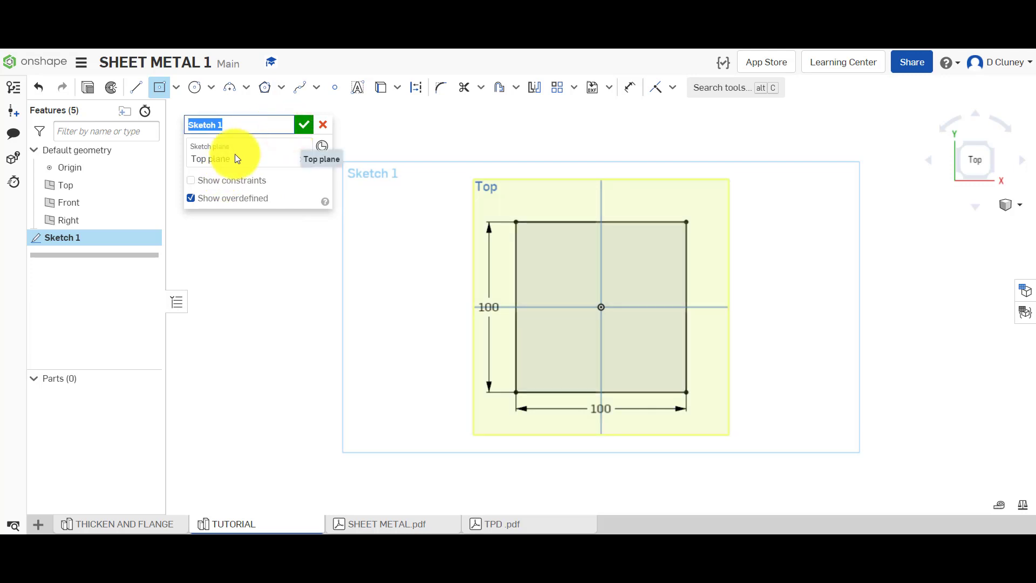
text(BASE SKETCH)
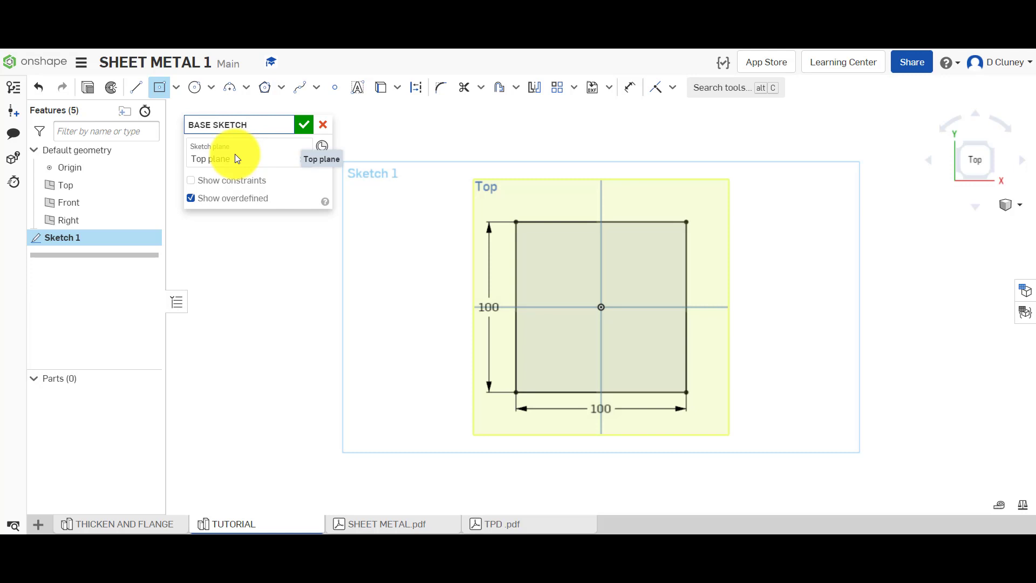
click(305, 125)
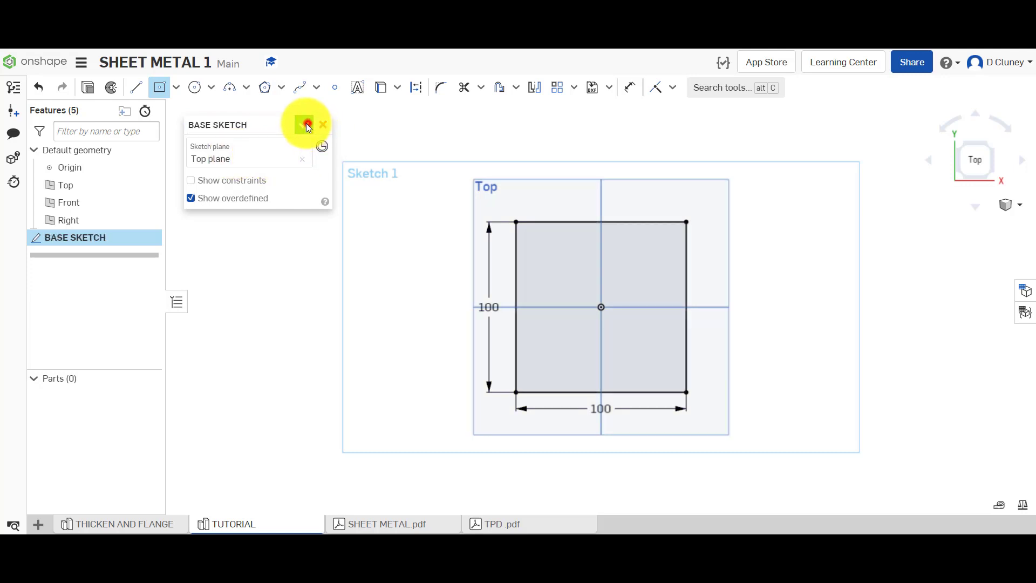
Reopen BASE SKETCH to review it, close it, and look over the actions available for it.
right_click(112, 238)
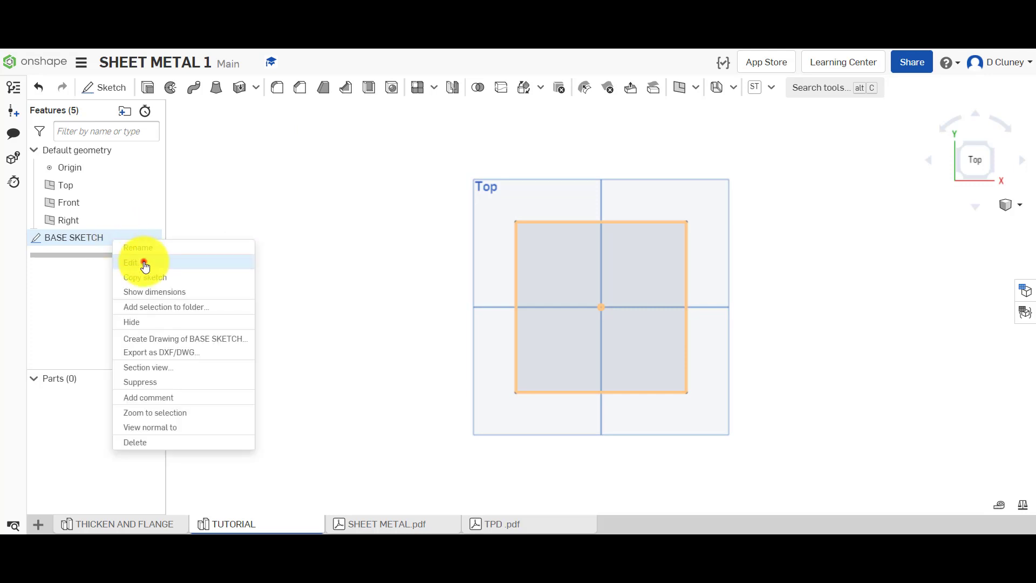
click(145, 264)
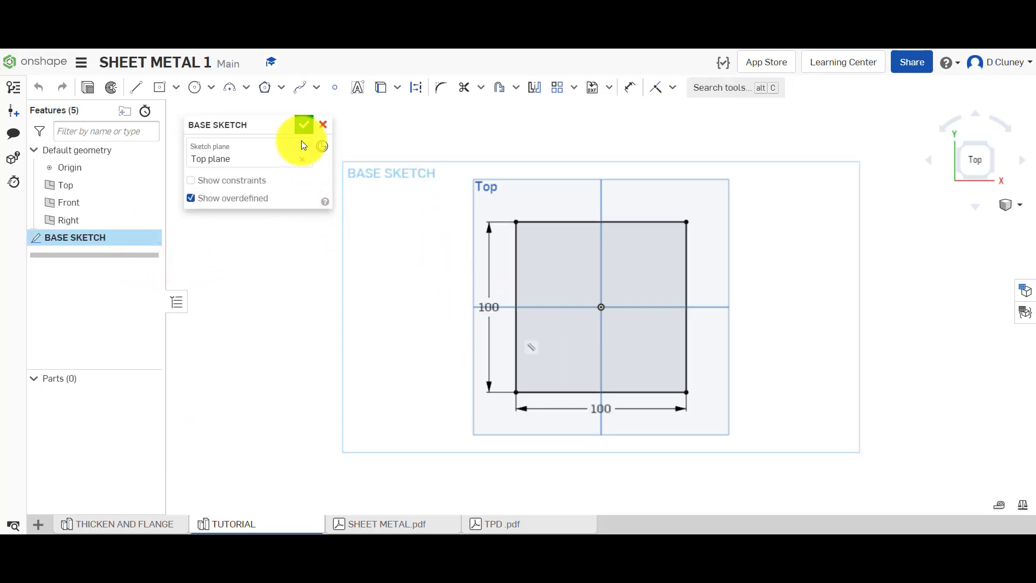
click(303, 125)
right_click(109, 237)
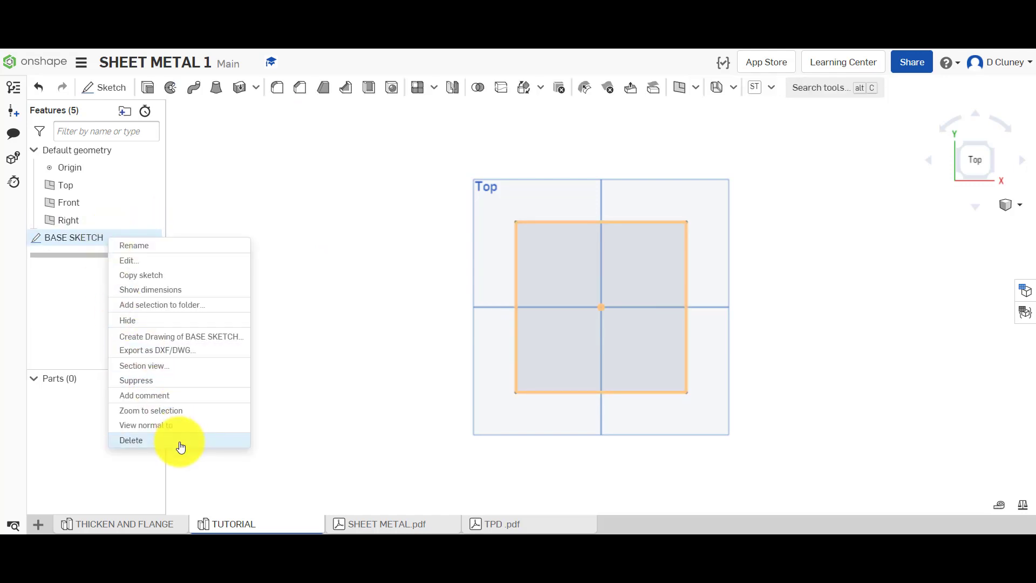
click(353, 289)
In the THICKEN AND FLANGE example, roll the history forward past Sheet metal model 1 and examine the plate in 3D.
click(135, 520)
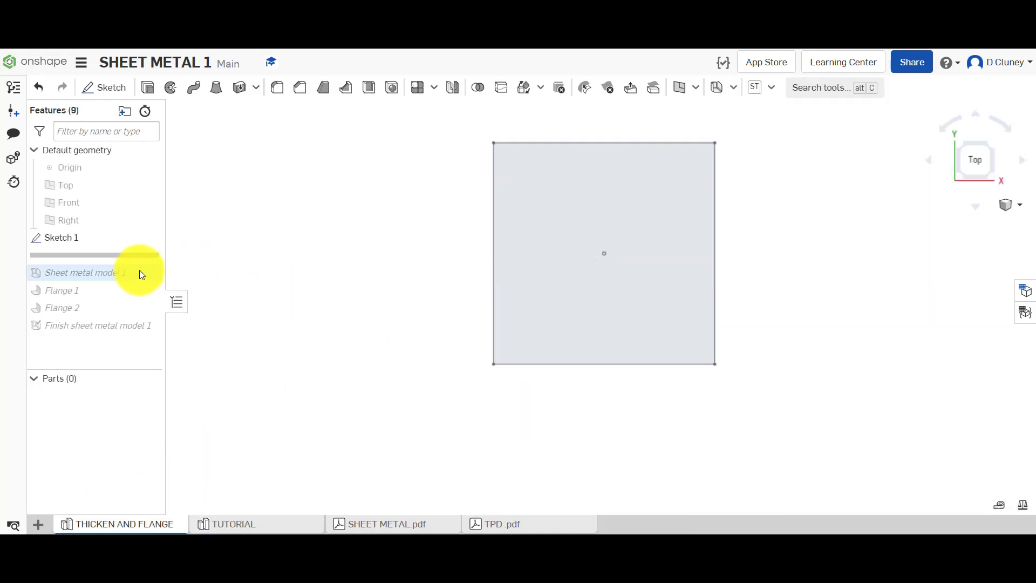
drag(140, 257, 144, 280)
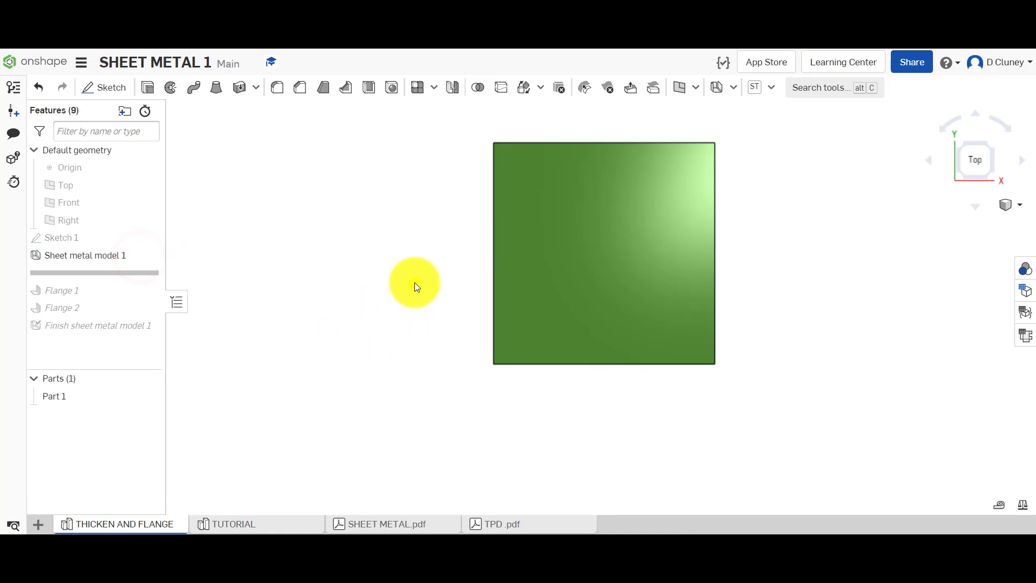
right_drag(414, 281, 371, 274)
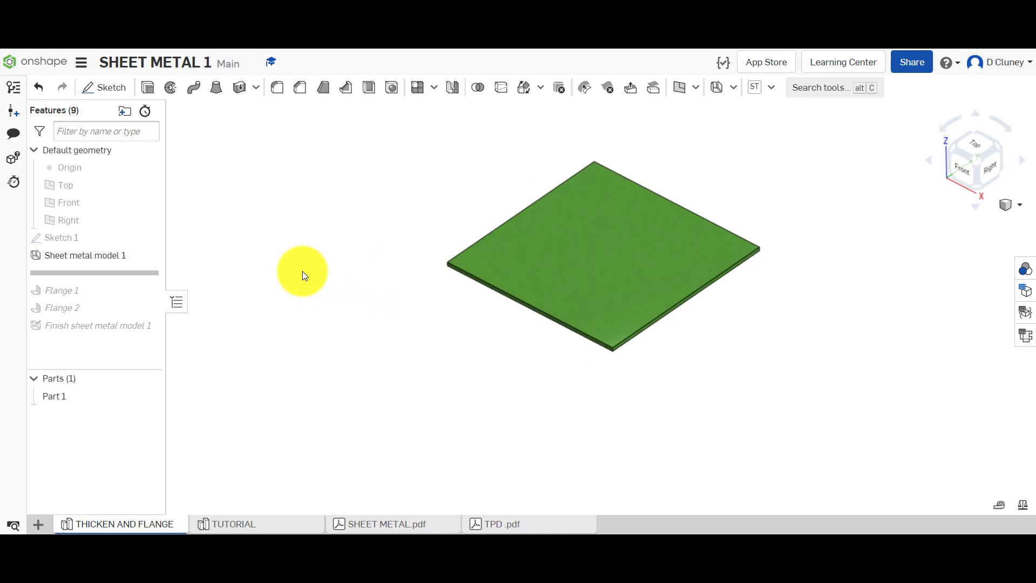
In the TUTORIAL part studio, start a sheet metal model using Extrude on three edges of BASE SKETCH.
click(264, 521)
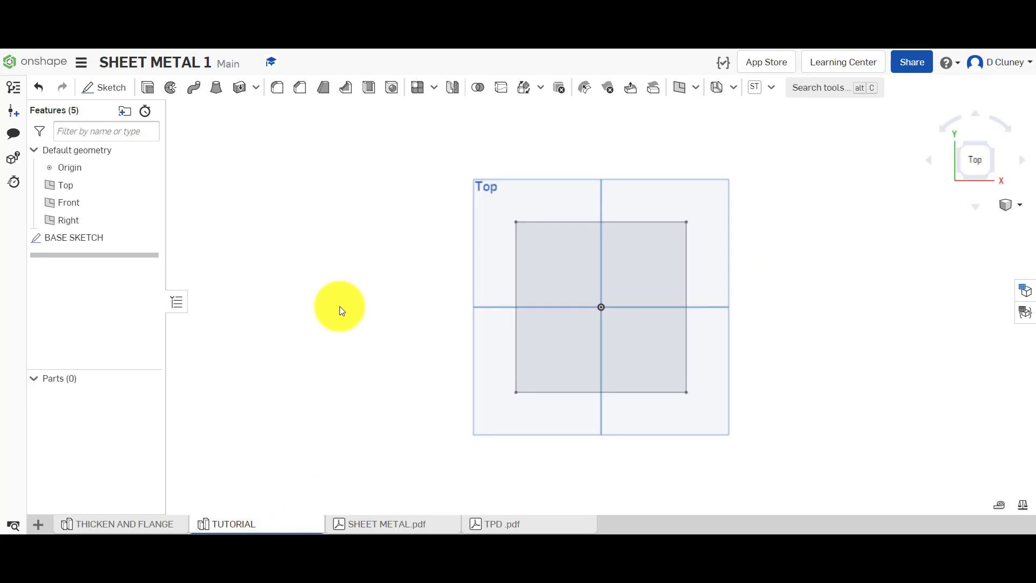
click(734, 88)
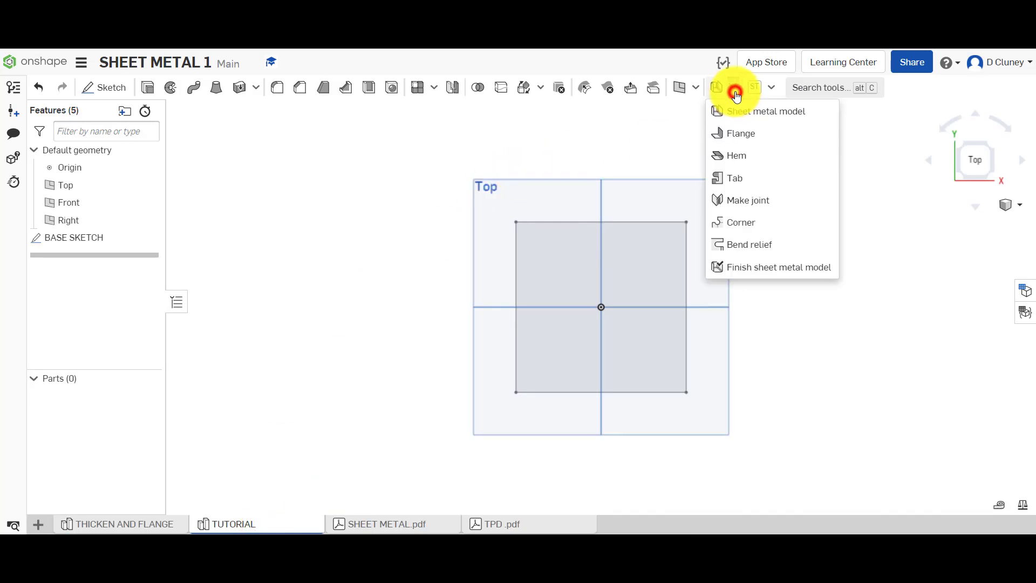
click(765, 115)
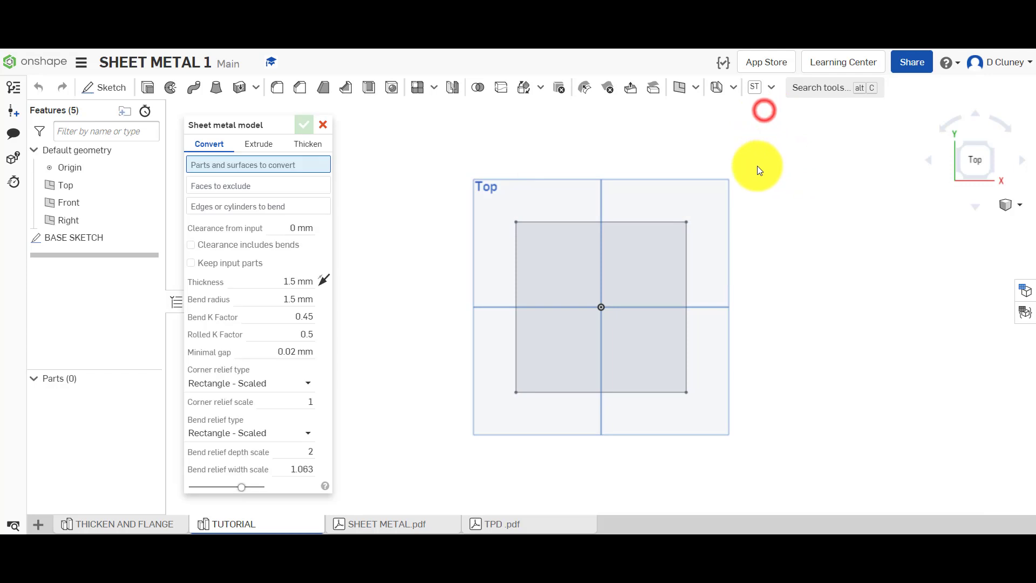
click(993, 146)
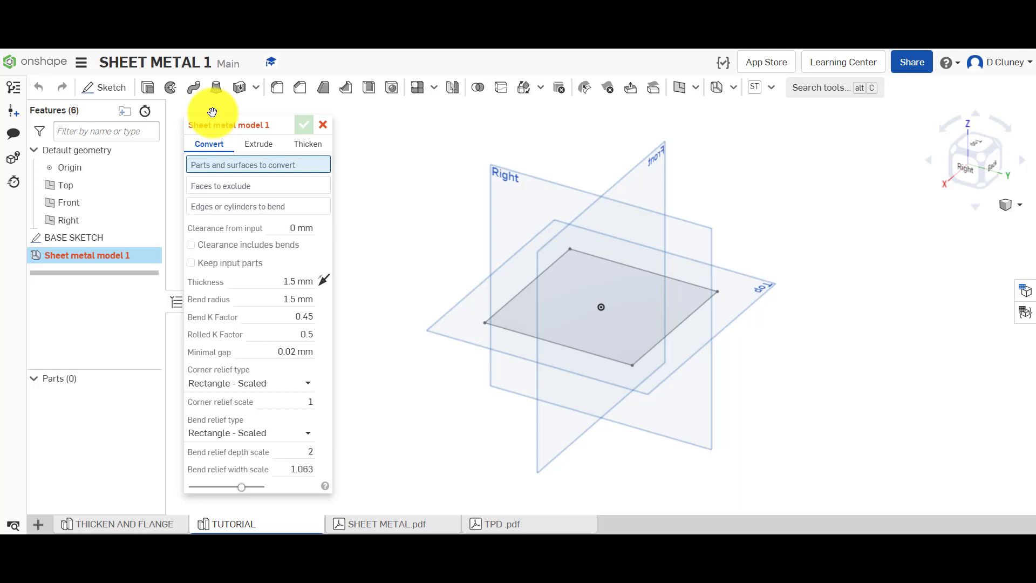
click(258, 143)
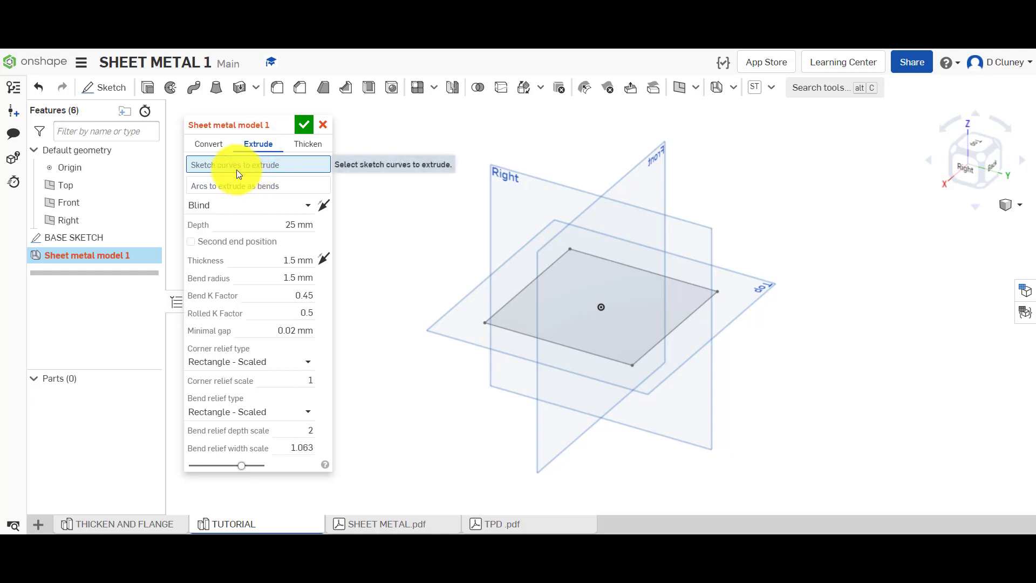
click(562, 255)
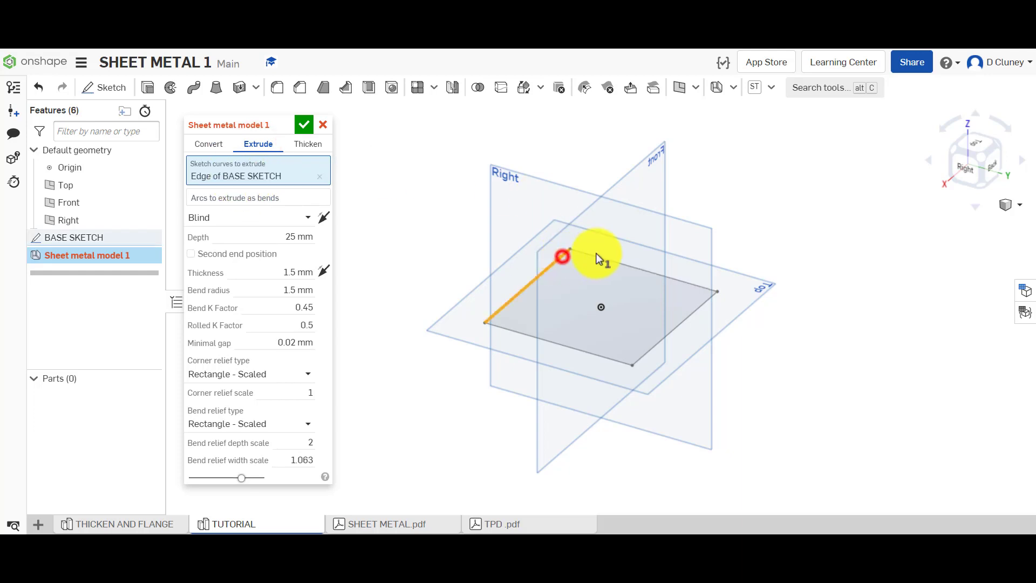
click(608, 256)
click(698, 307)
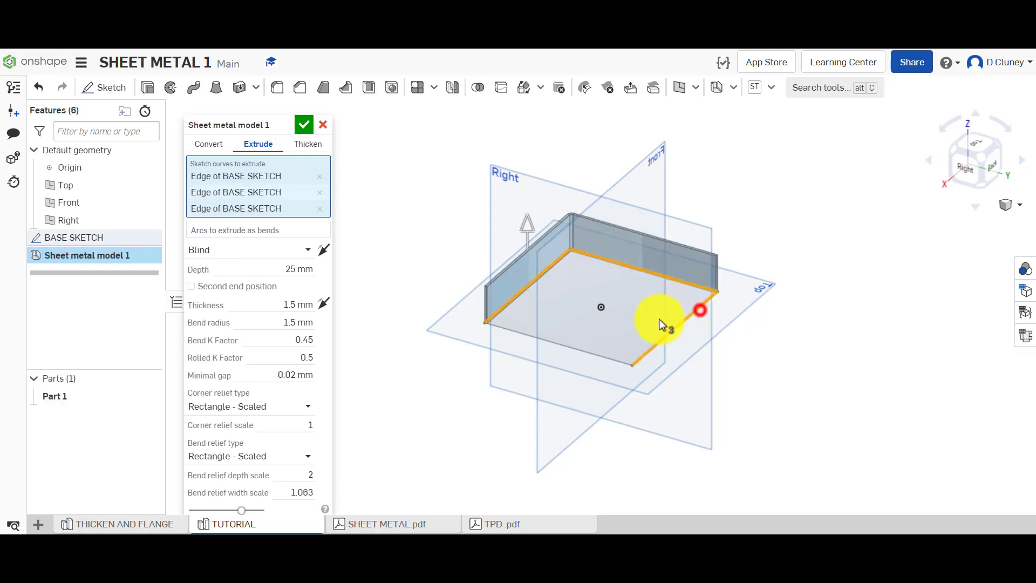
Stretch the extruded walls to a depth of 47.5 mm and look over the end types, keeping Blind.
scroll(600, 306, up, 3)
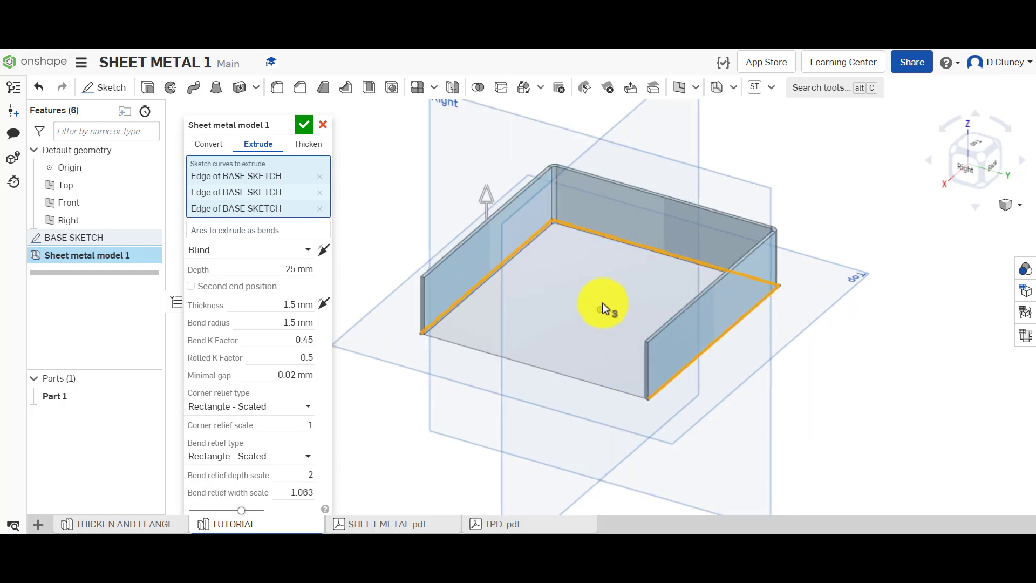
drag(490, 158, 492, 145)
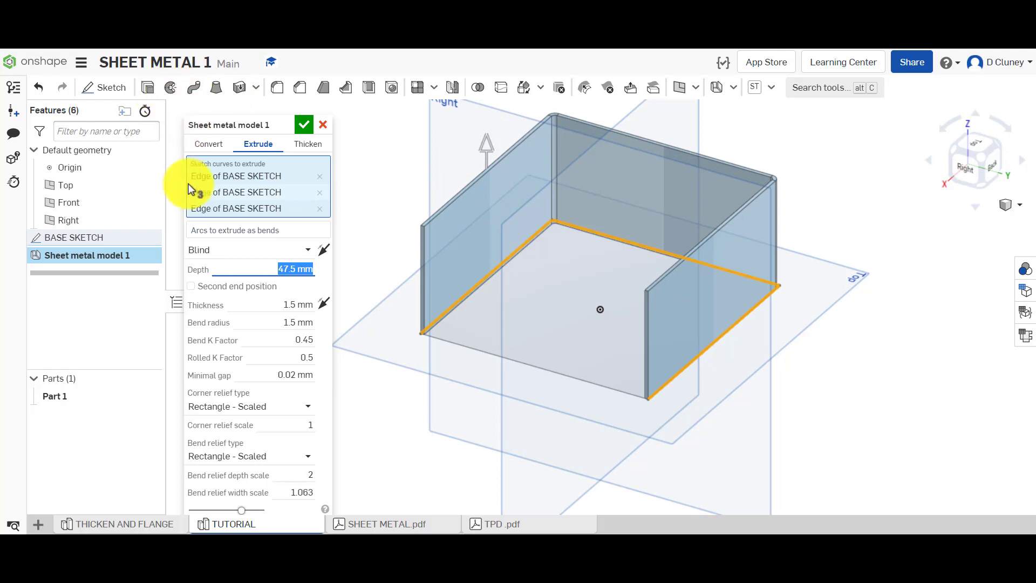
click(287, 253)
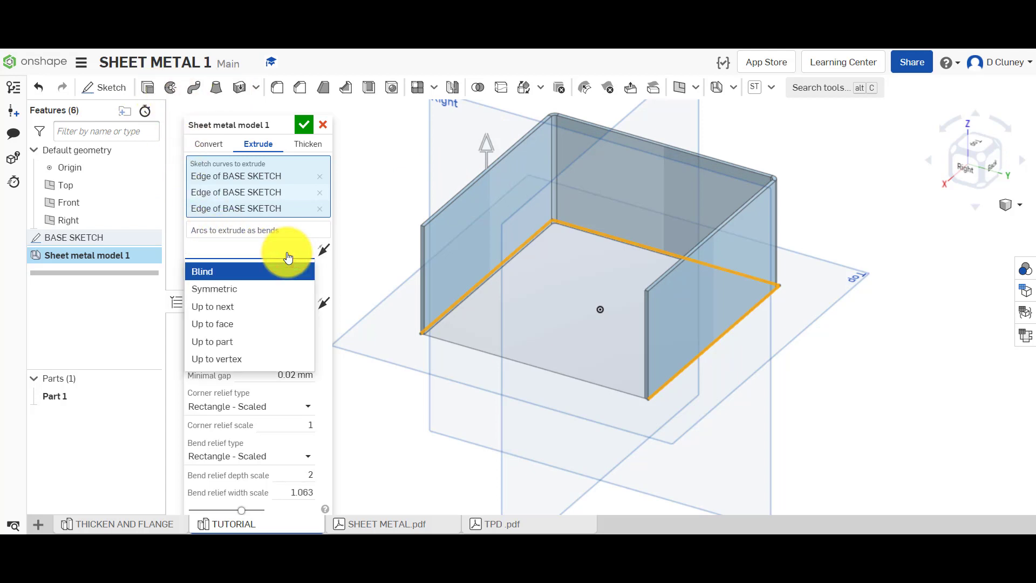
click(342, 259)
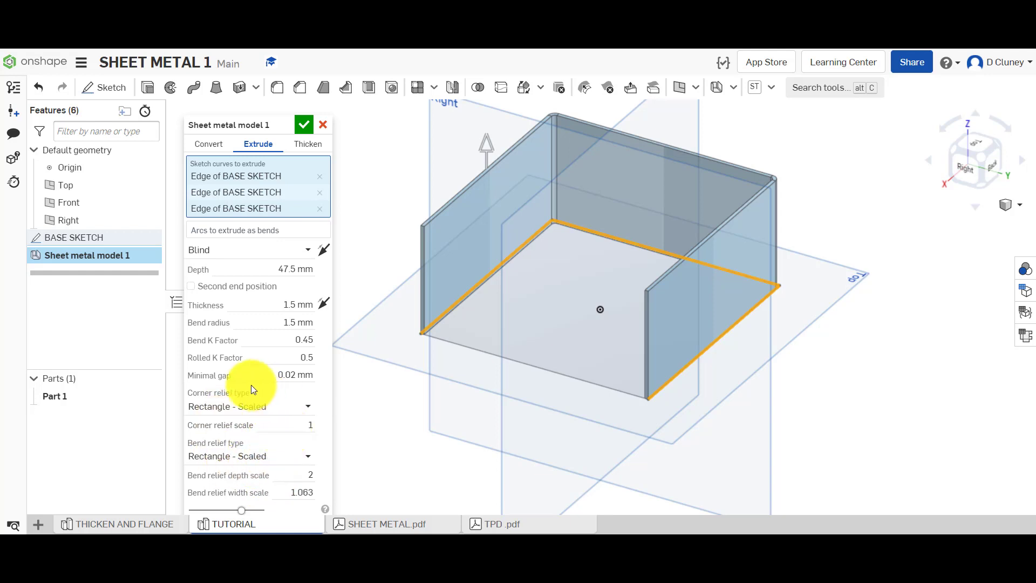
Remove all three edges from the sheet metal extrusion and use Thicken on the BASE SKETCH face instead.
click(319, 184)
click(321, 180)
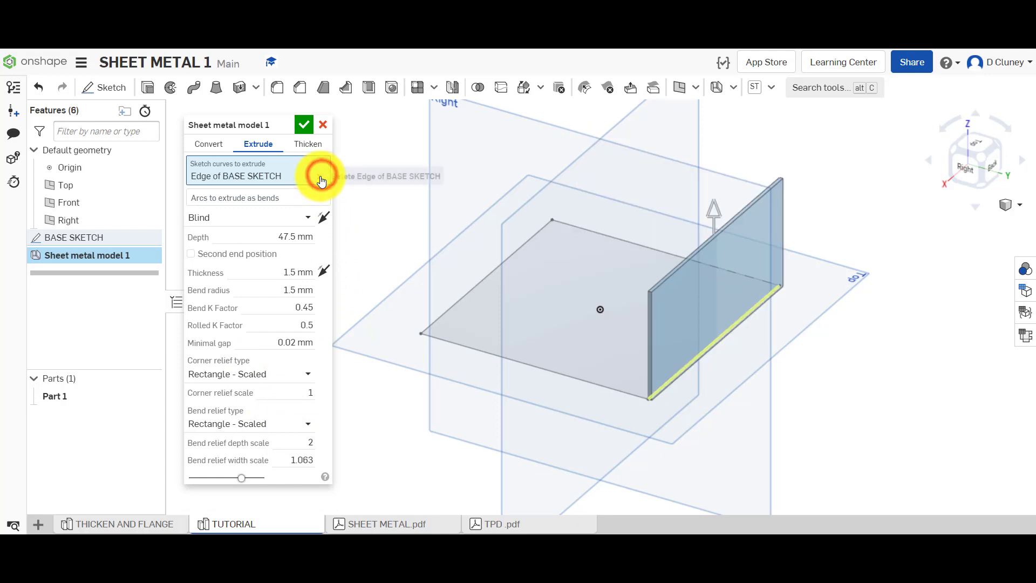
click(321, 181)
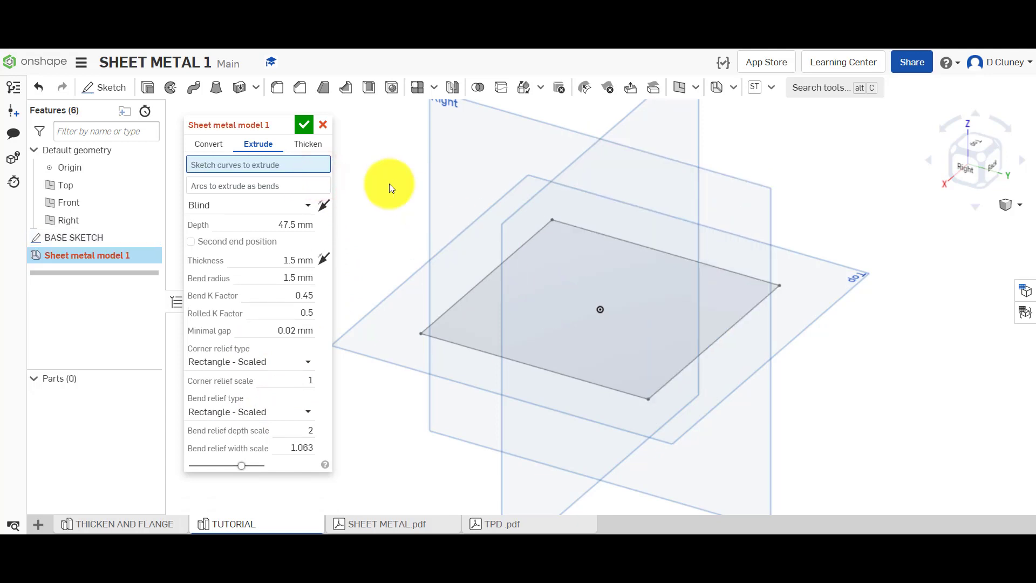
click(318, 143)
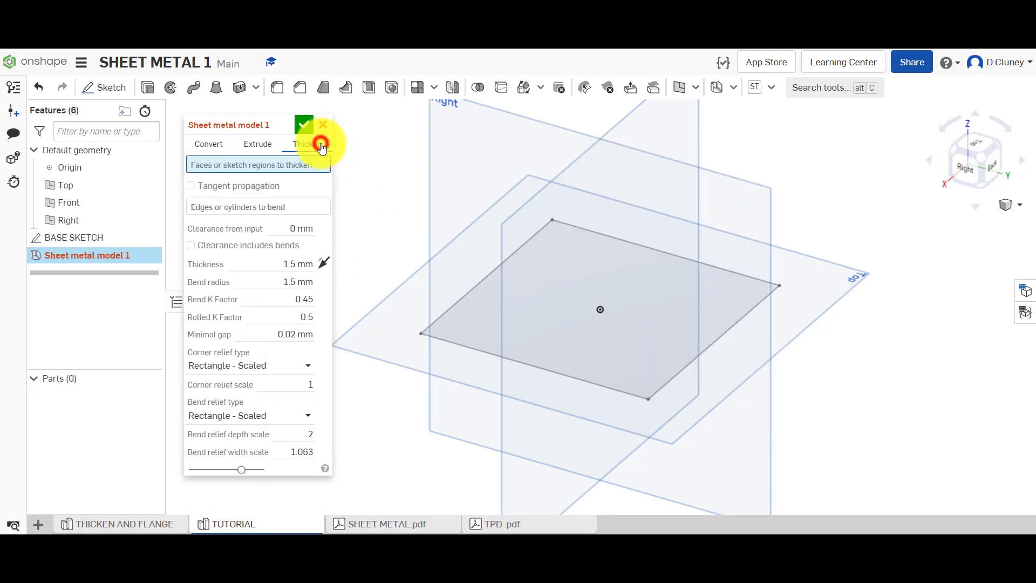
click(599, 277)
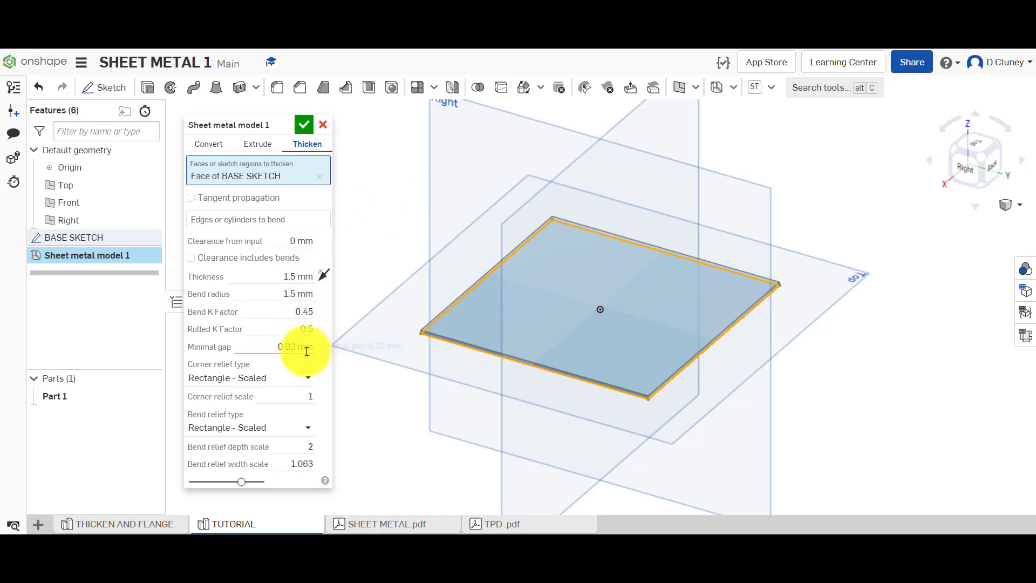
Try a thickness of 5 mm for the sheet metal plate.
click(299, 278)
text(5)
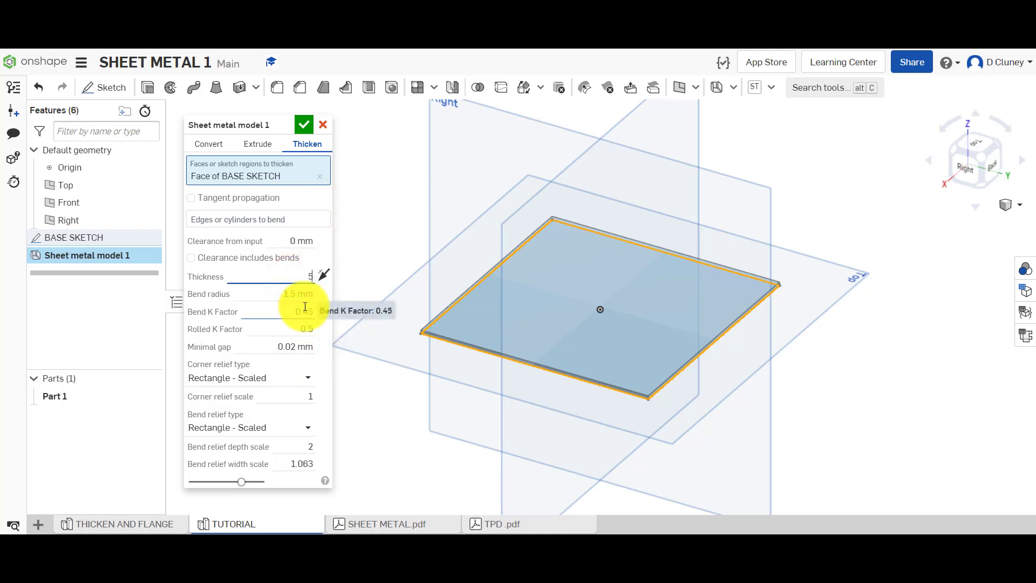
key(Return)
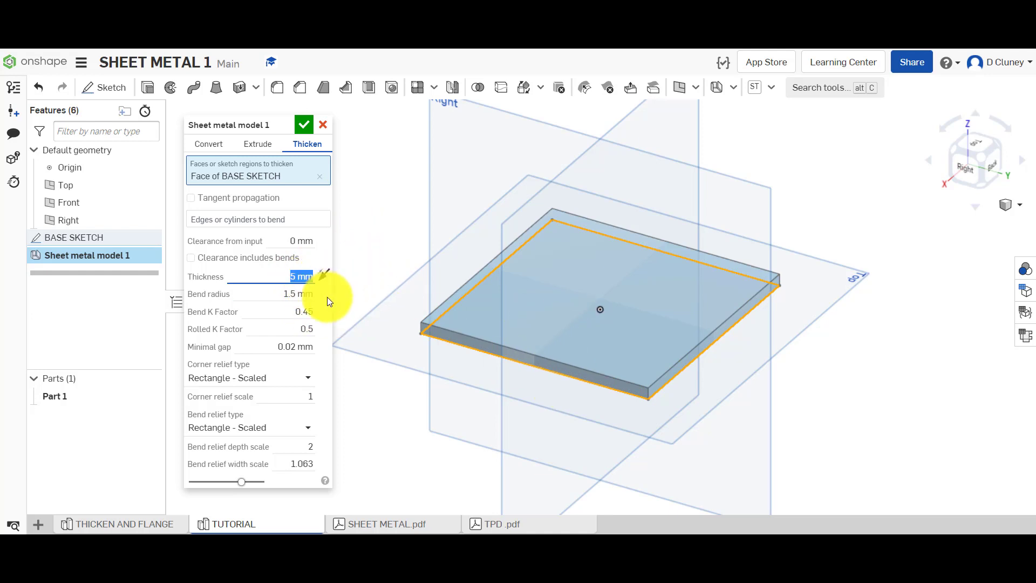
Set the plate's thickness to 1.5 mm and accept the sheet metal model.
text(1.5)
key(Return)
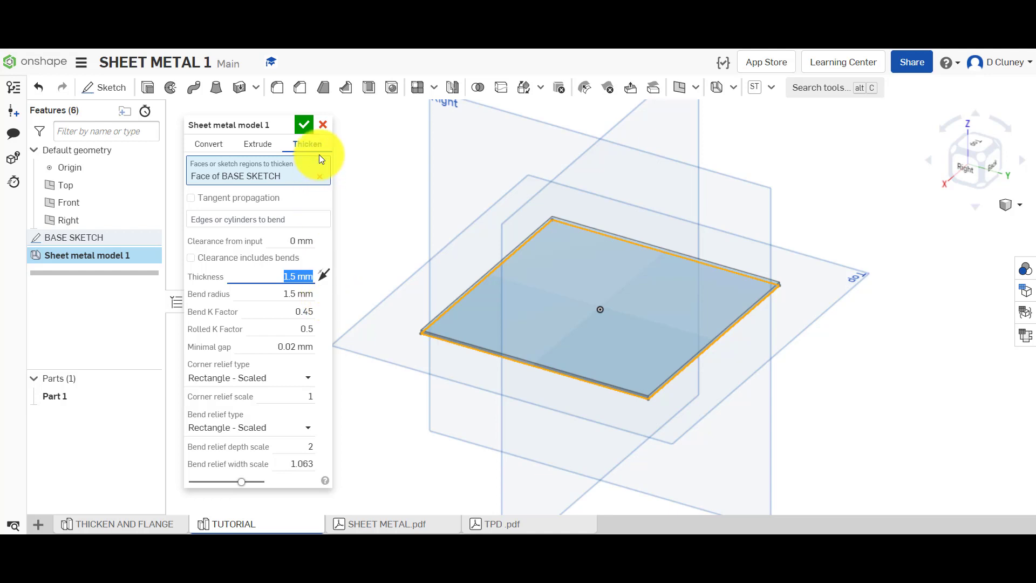
click(309, 125)
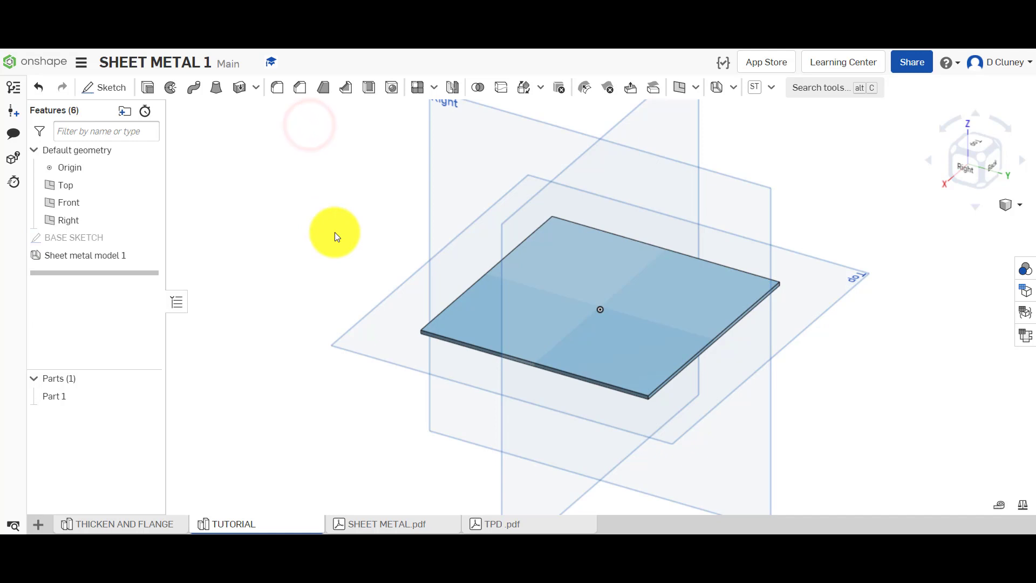
right_click(117, 257)
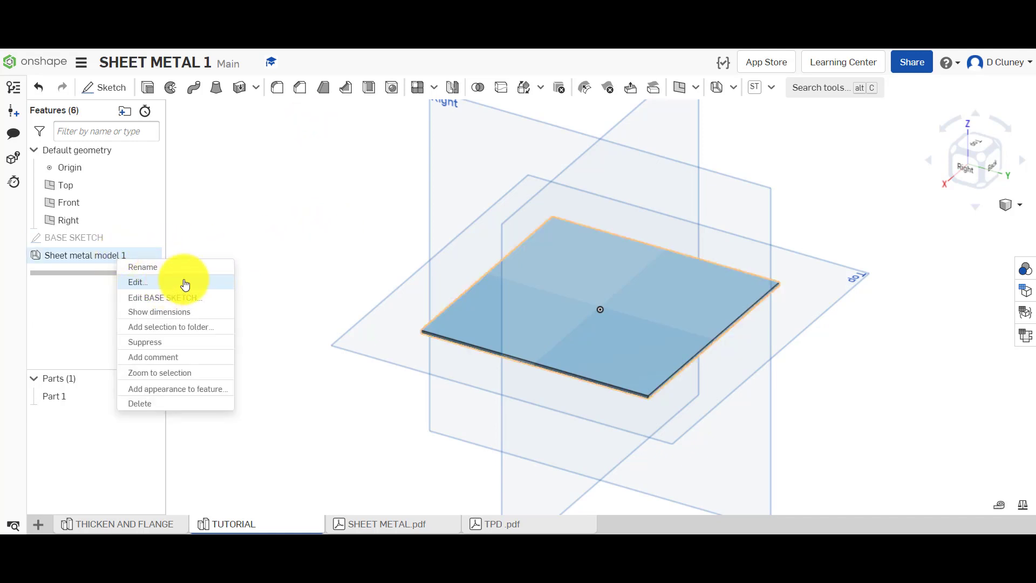
right_click(109, 235)
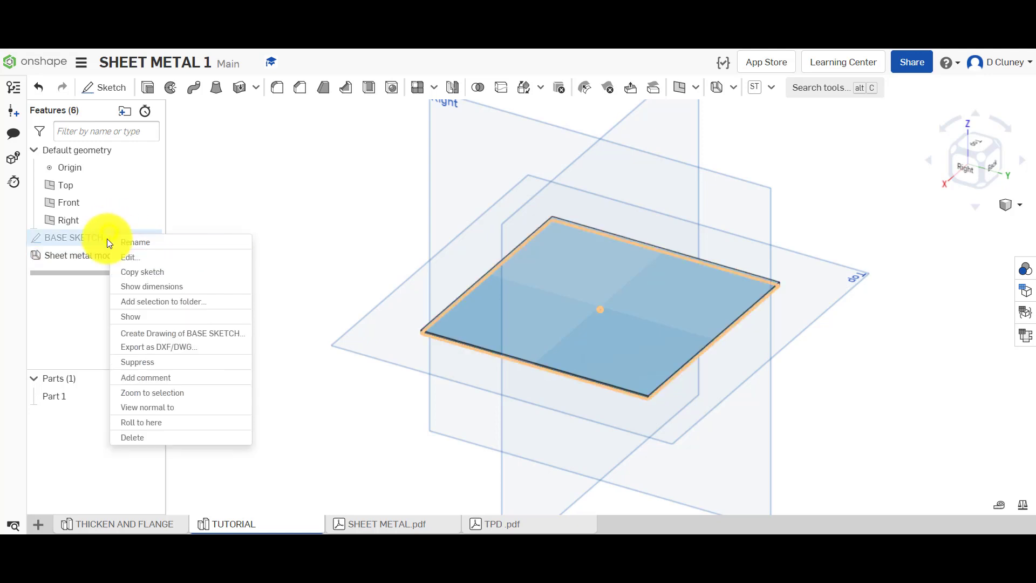
click(329, 291)
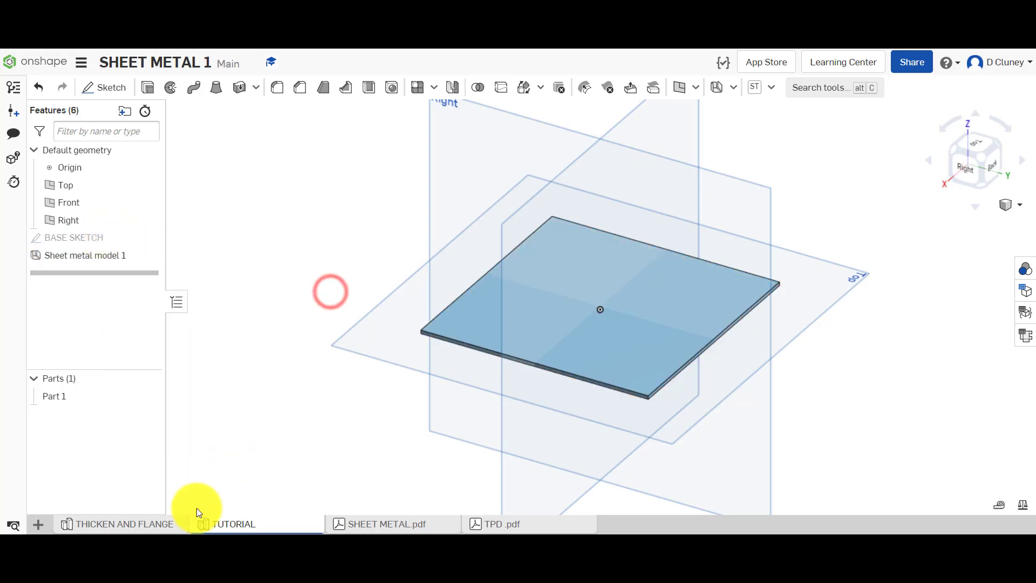
In the THICKEN AND FLANGE example, roll the history forward past Flange 1 and open that flange to review its settings.
click(158, 525)
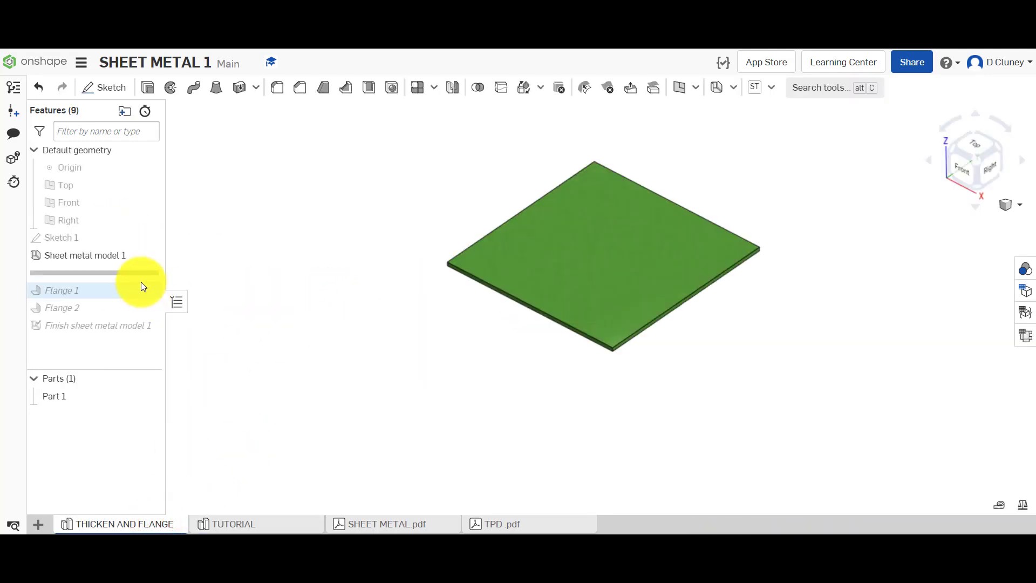
drag(138, 276, 144, 296)
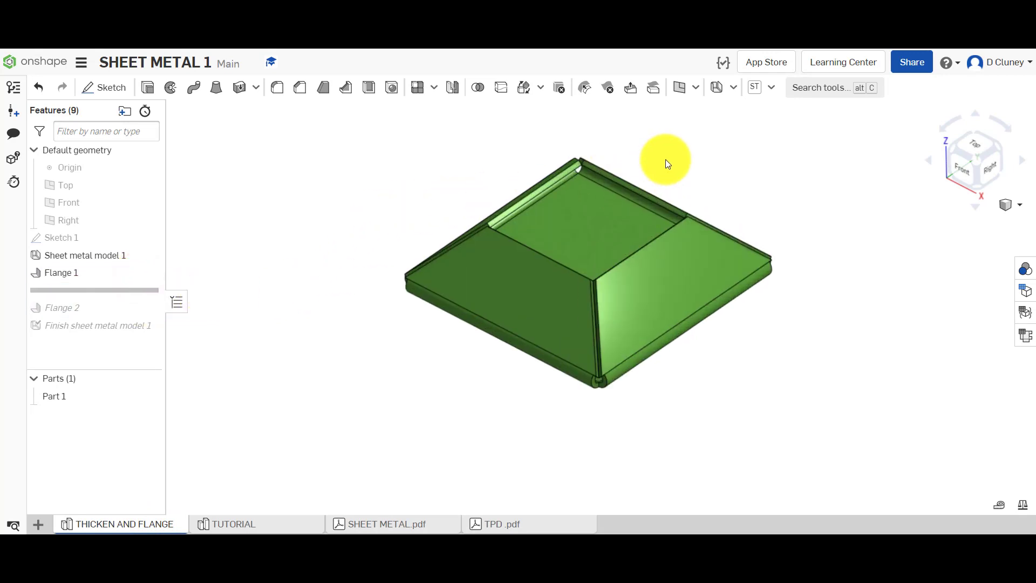
scroll(665, 160, up, 3)
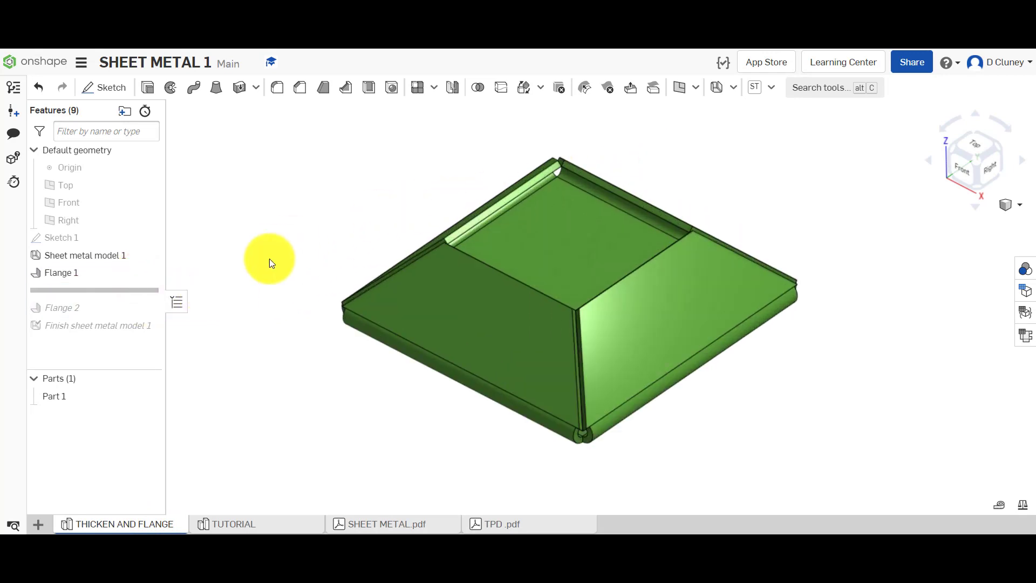
right_click(74, 273)
click(106, 298)
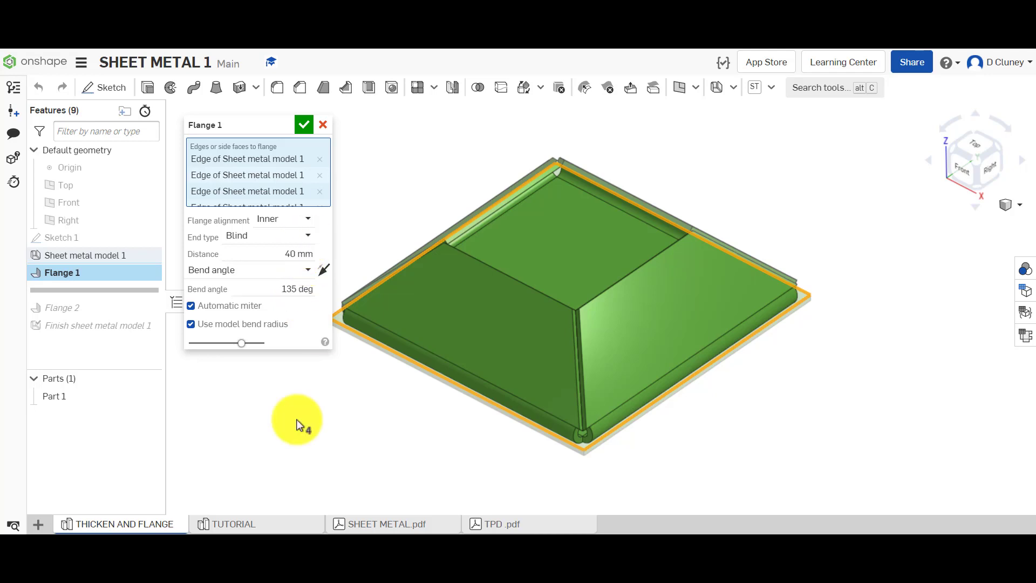
In the TUTORIAL part studio, start a flange on the plate's negative Y edge with the Blind end type.
click(275, 528)
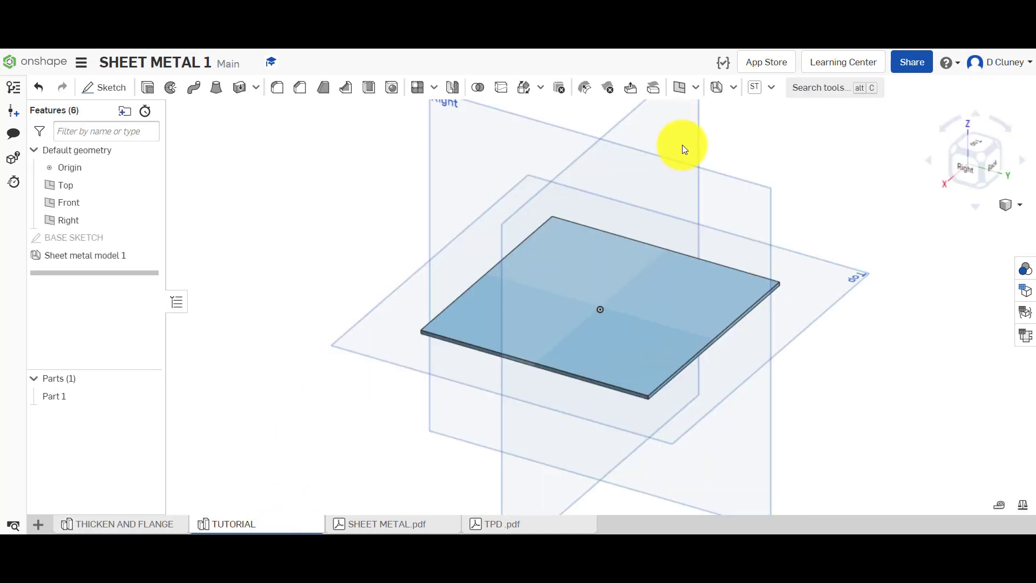
click(735, 89)
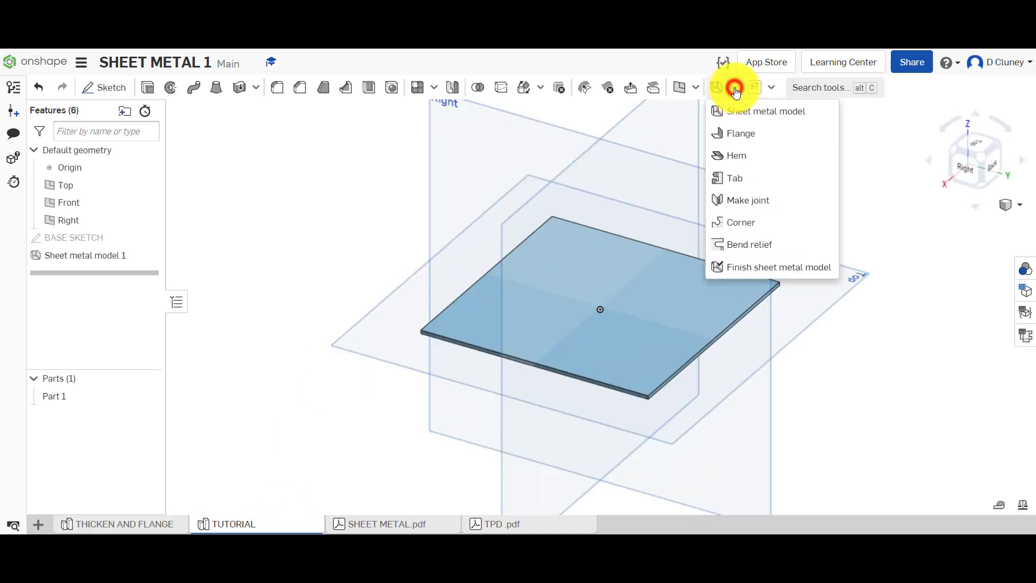
click(741, 133)
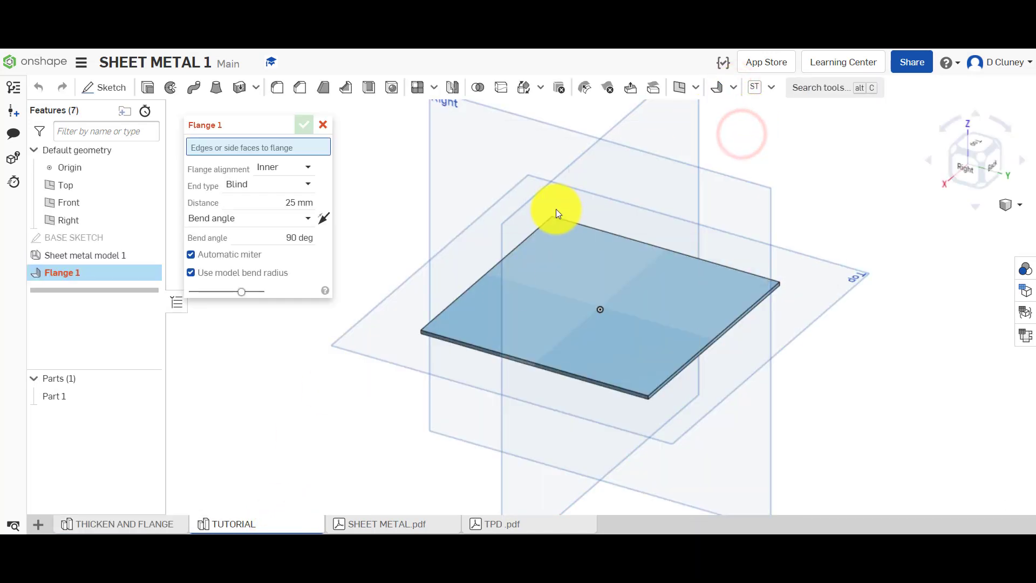
click(536, 234)
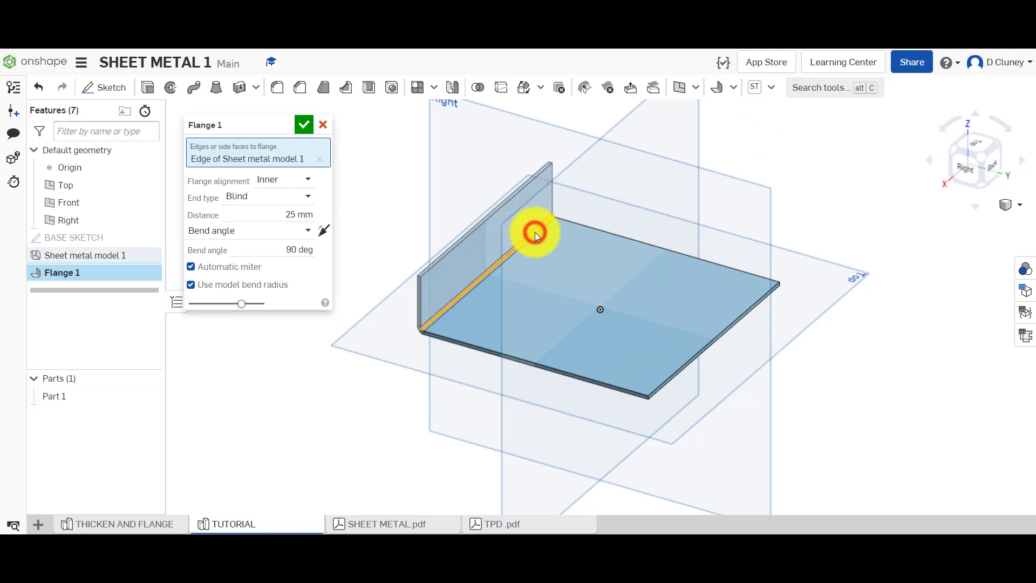
scroll(486, 213, up, 3)
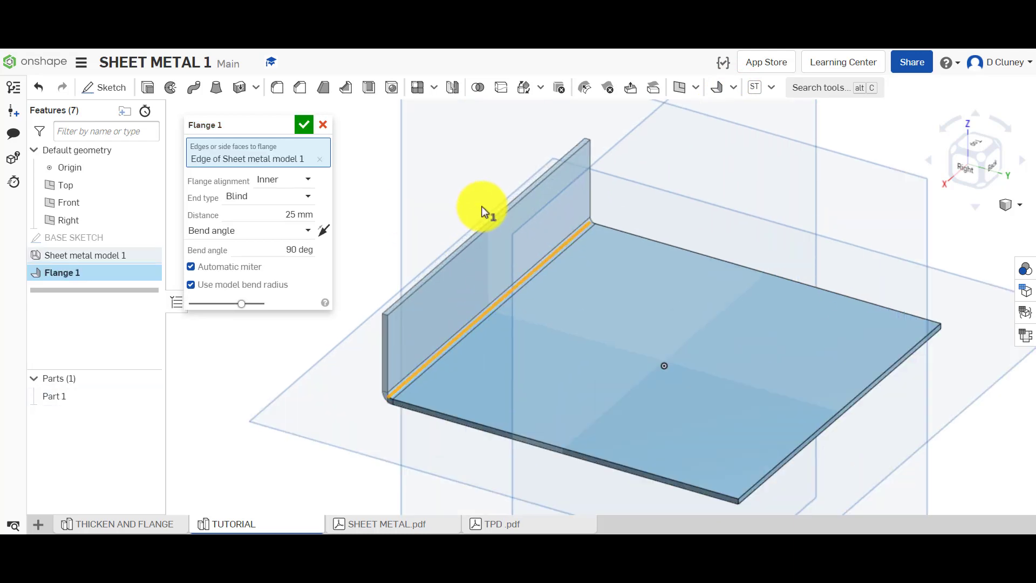
scroll(486, 210, down, 1)
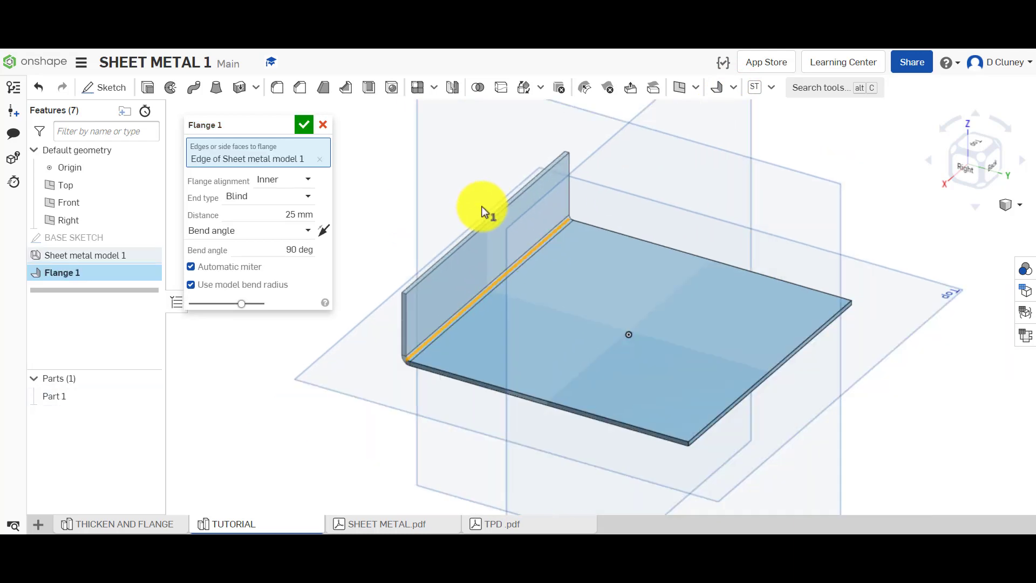
click(270, 203)
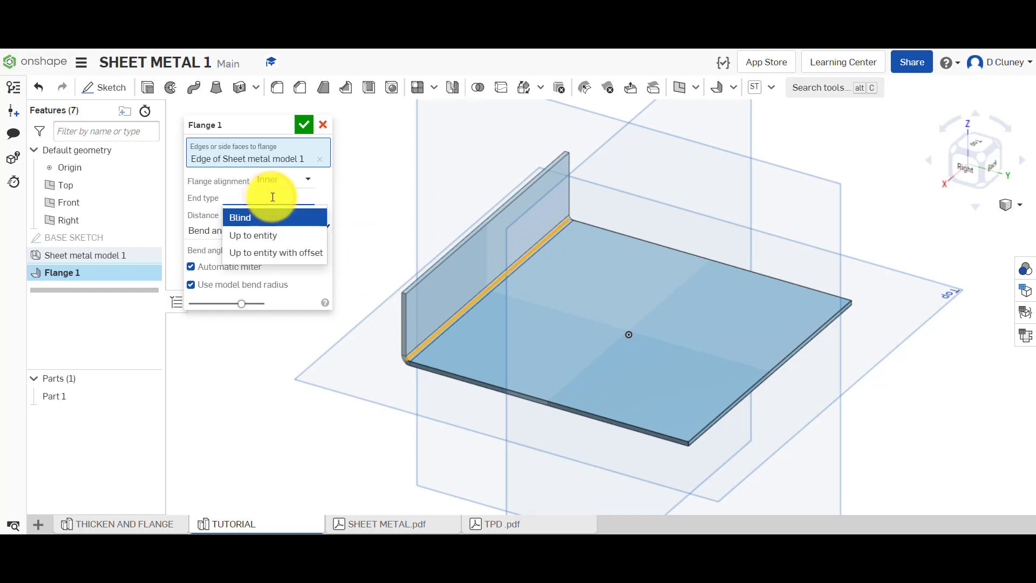
click(278, 216)
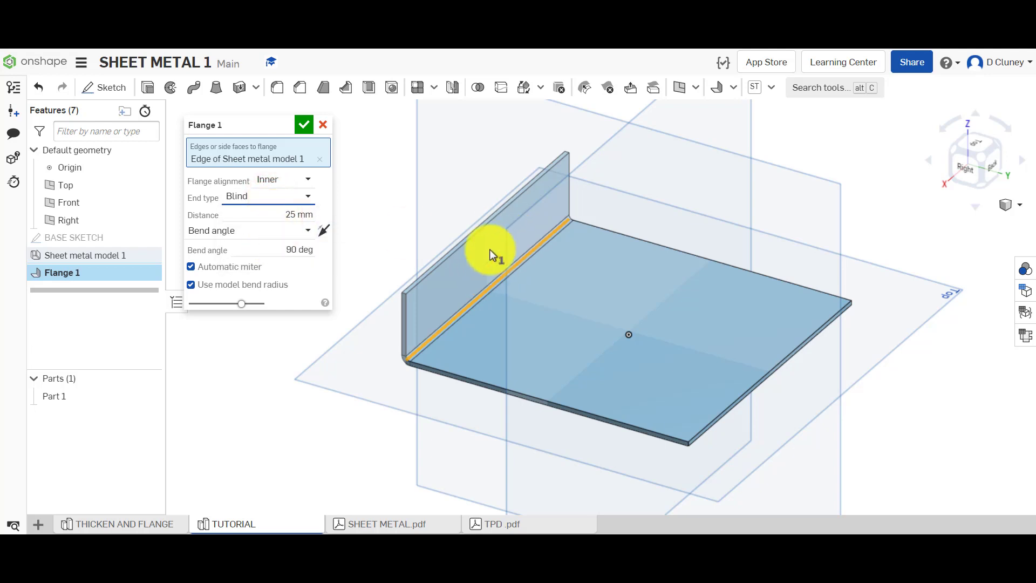
View the flange in profile from the right side and inspect its bend radius by switching Use model bend radius off and on.
click(962, 172)
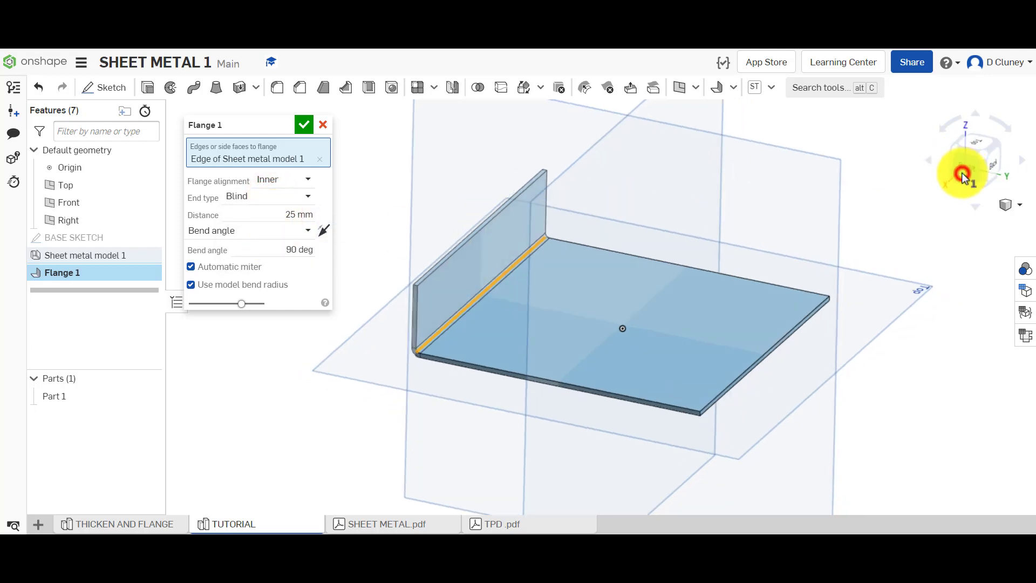
scroll(477, 283, up, 5)
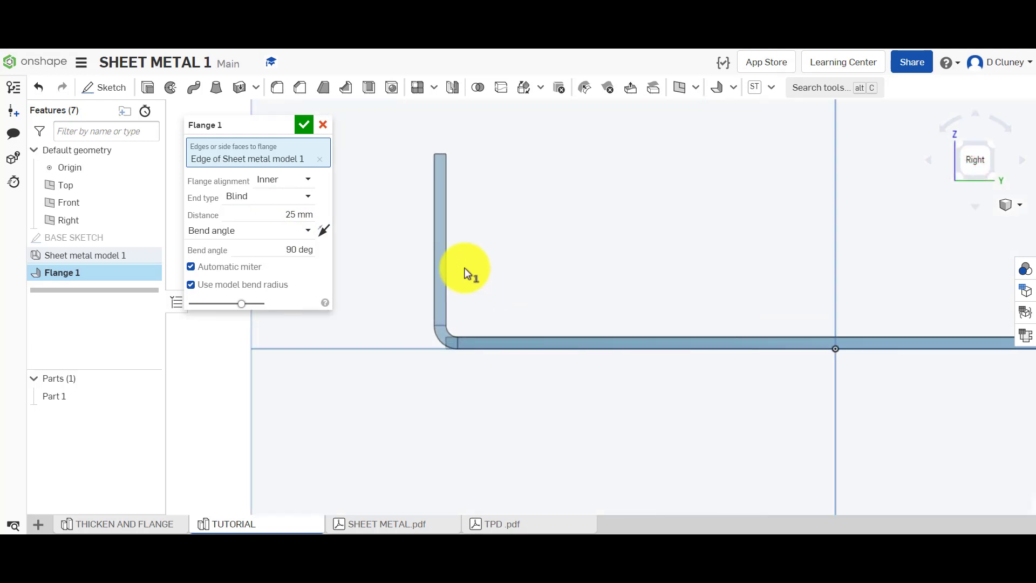
scroll(465, 270, up, 2)
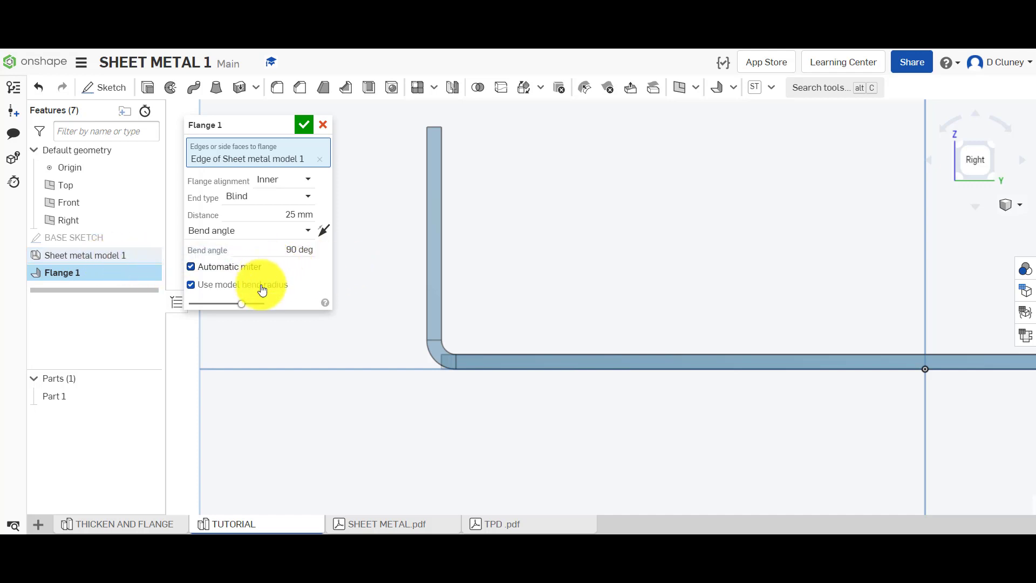
click(234, 288)
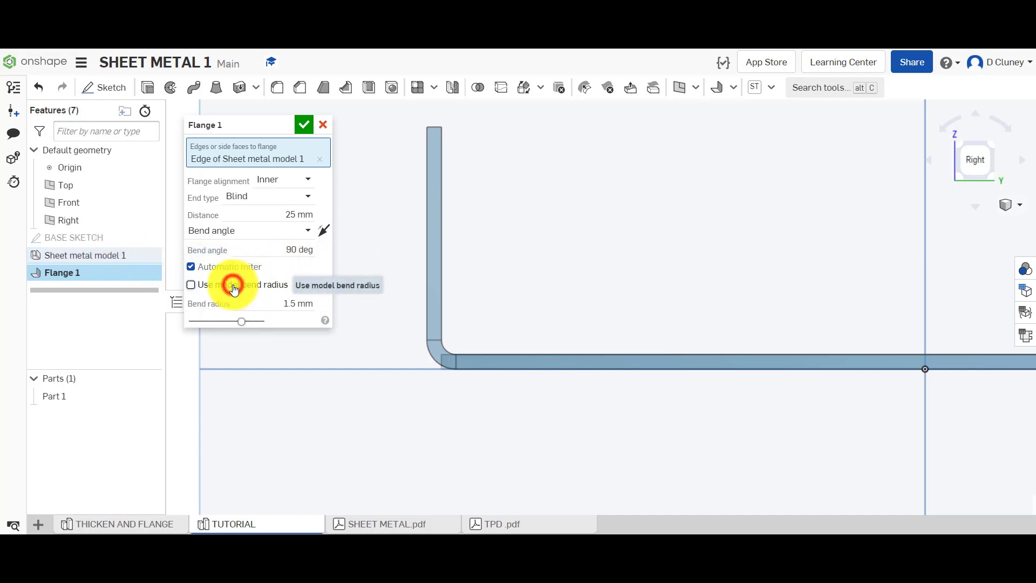
click(262, 289)
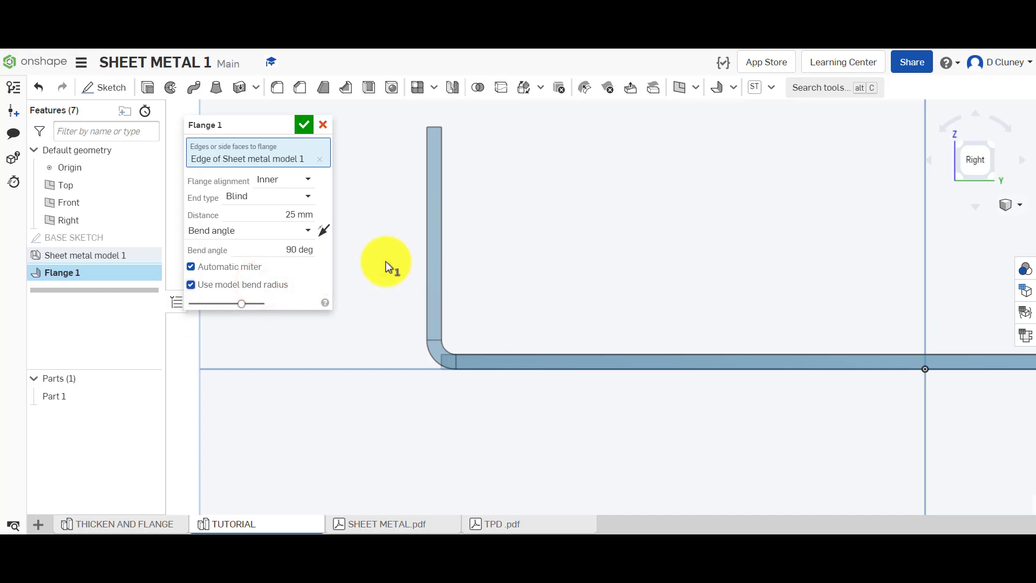
Set the flange's bend angle to 45 degrees and flip the bend direction over and back.
click(291, 251)
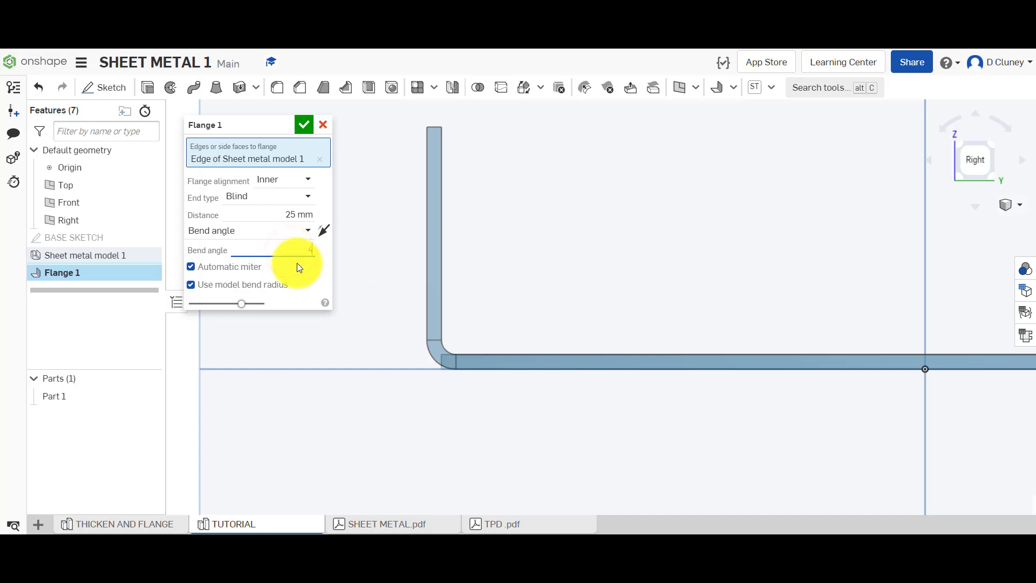
key(Return)
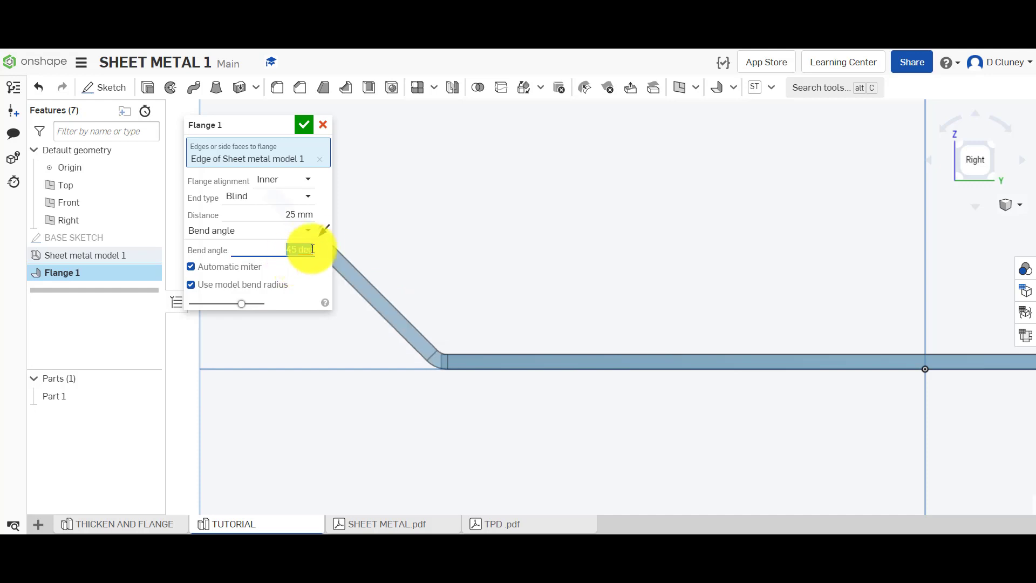
click(324, 232)
click(324, 232)
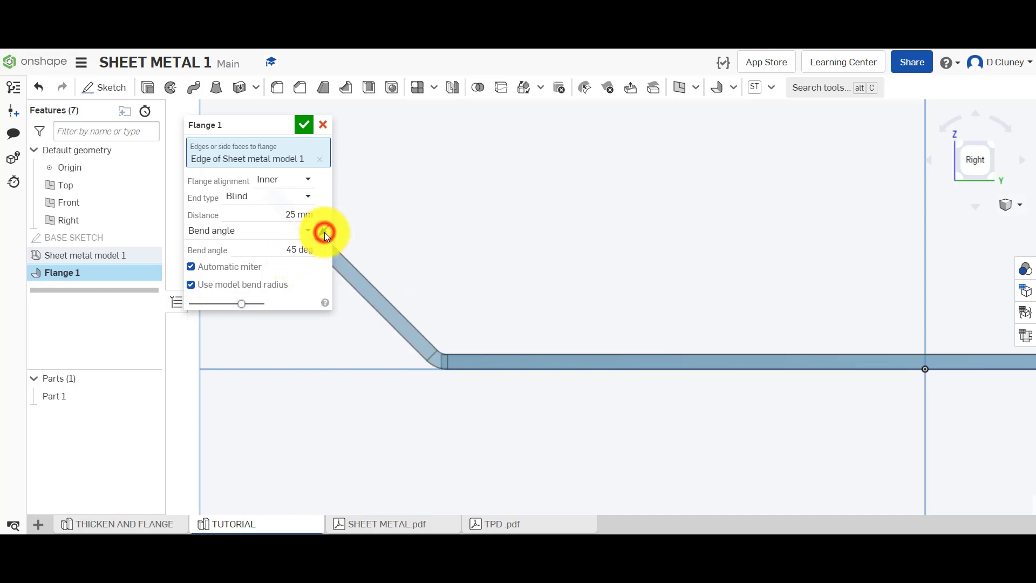
Set the flange's bend angle to 90 degrees and its distance to 15 mm.
click(324, 232)
click(324, 232)
click(294, 247)
key(BackSpace)
text(90)
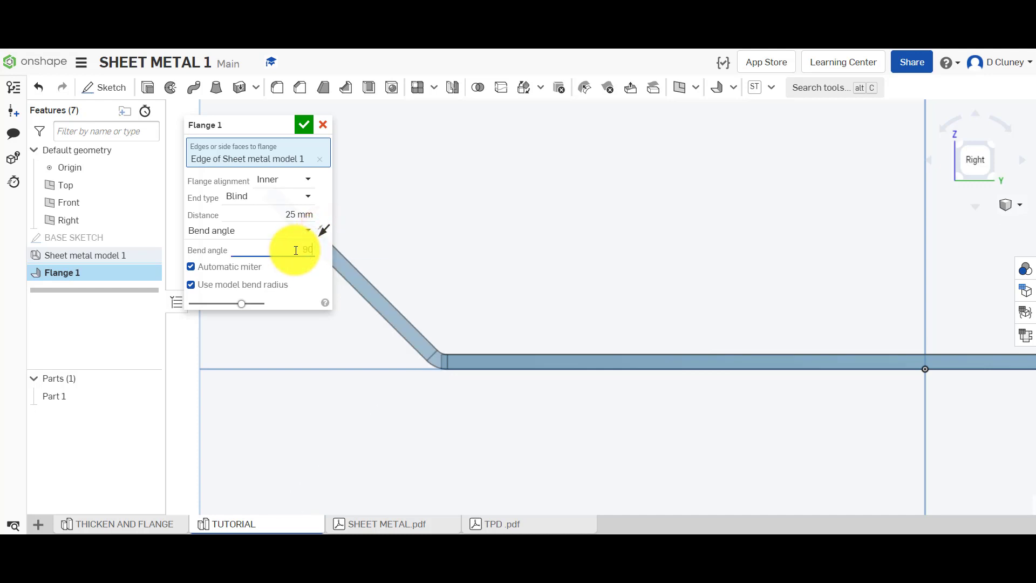
key(Return)
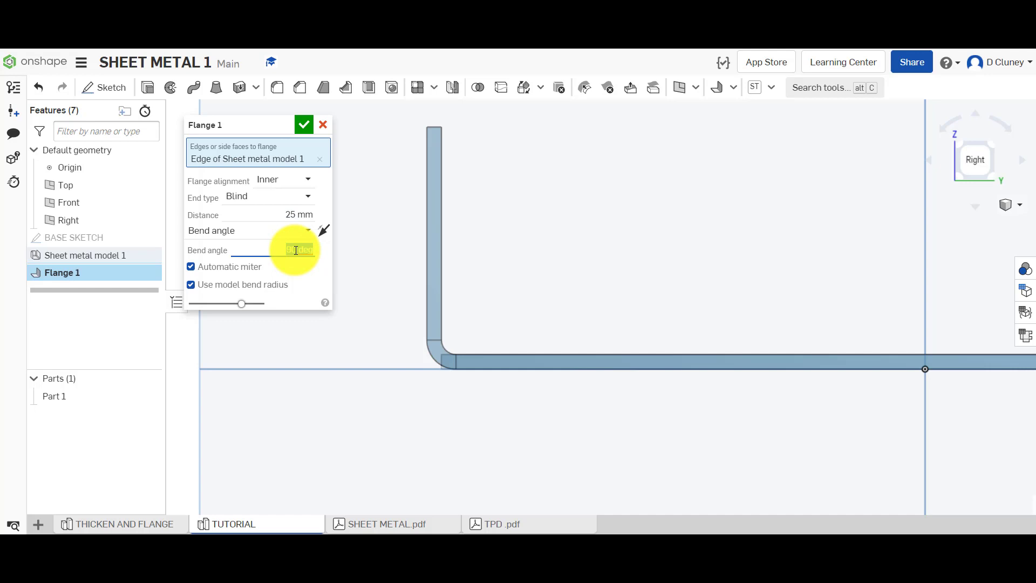
click(296, 216)
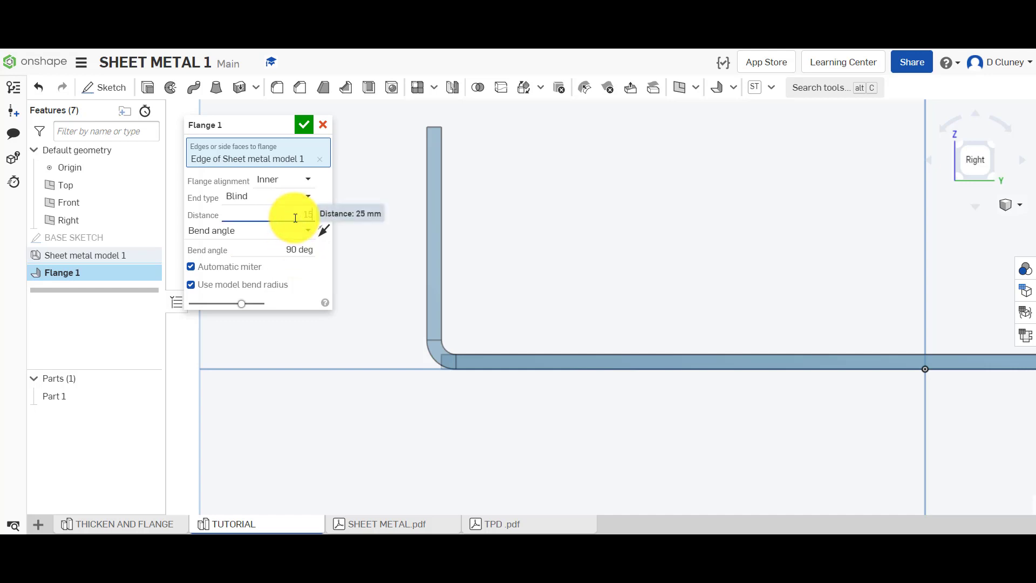
text(15)
key(Return)
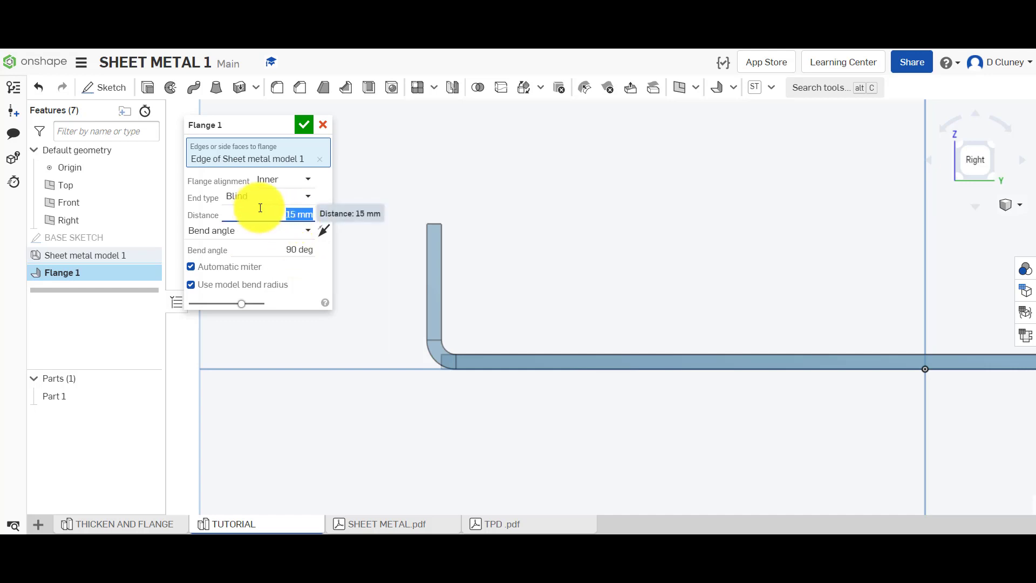
Compare the Inner, Outer and Middle flange alignments relative to the plate's original edge.
click(296, 185)
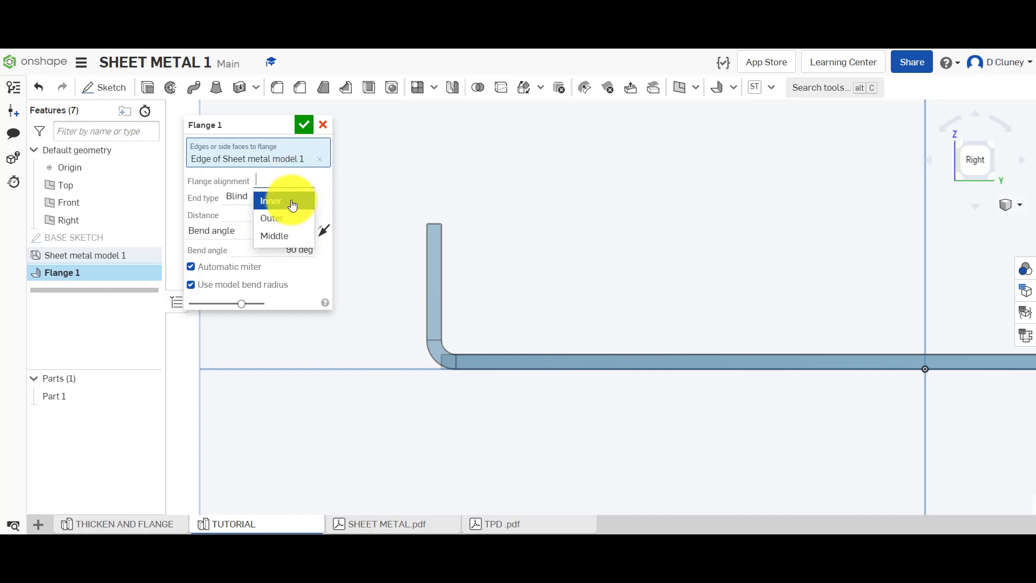
click(292, 201)
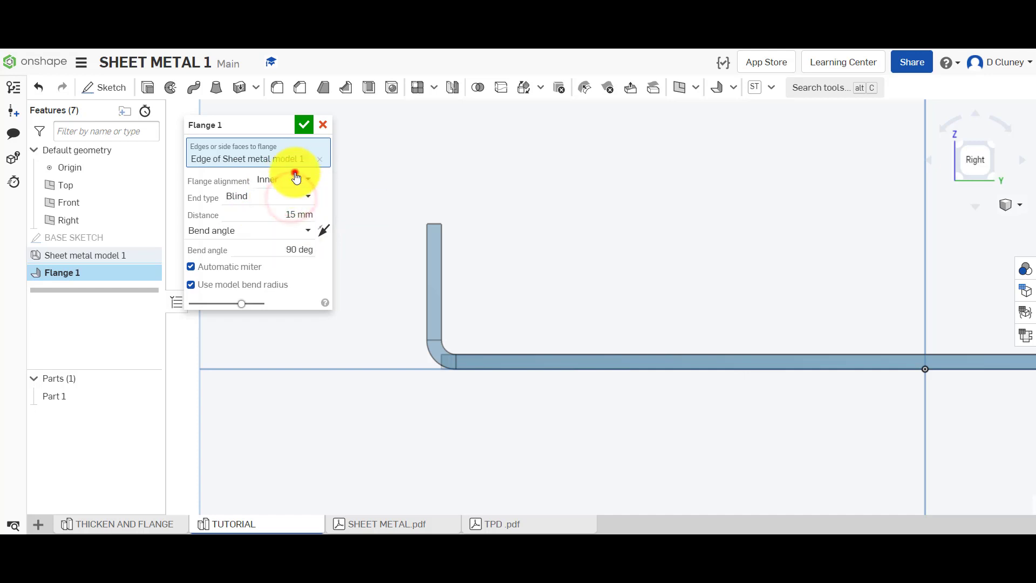
click(296, 180)
click(290, 219)
text(15)
key(Return)
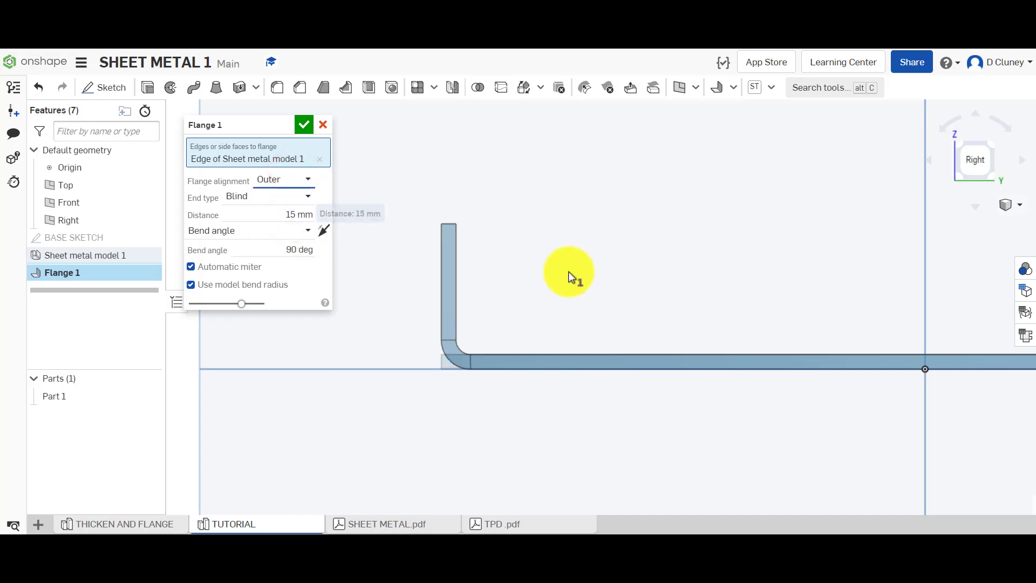
right_drag(572, 275, 566, 281)
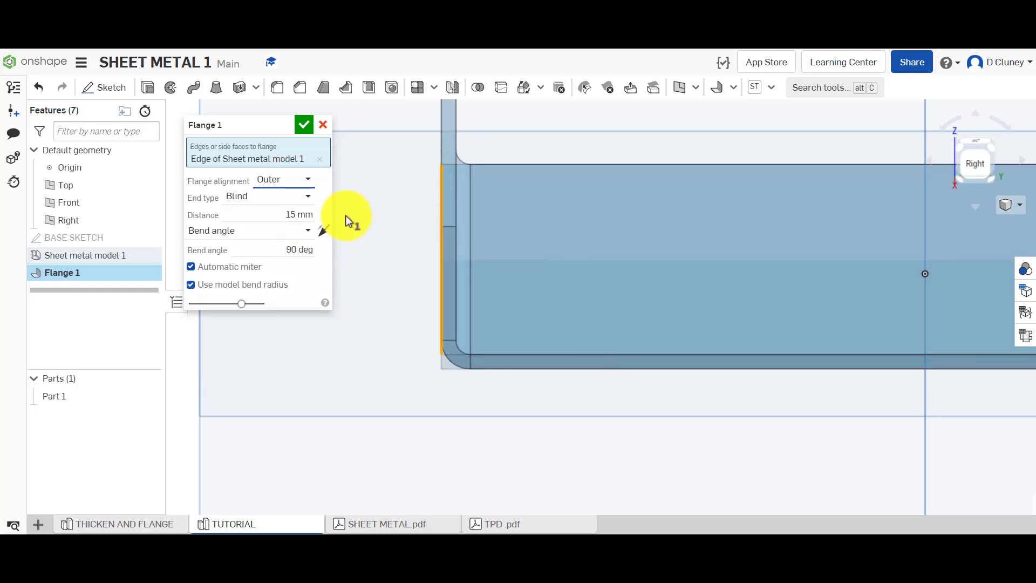
click(295, 180)
click(291, 202)
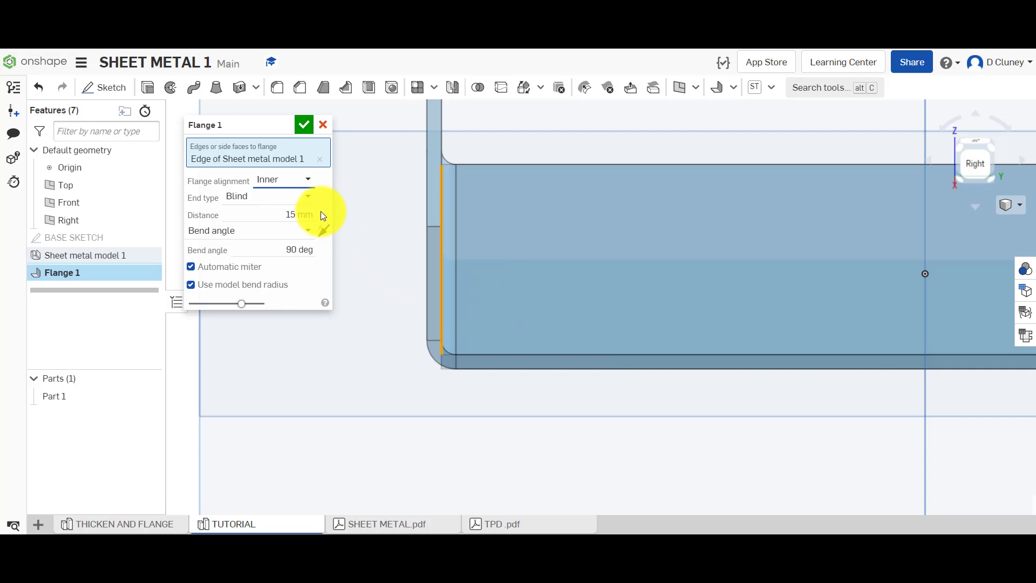
click(292, 184)
click(289, 214)
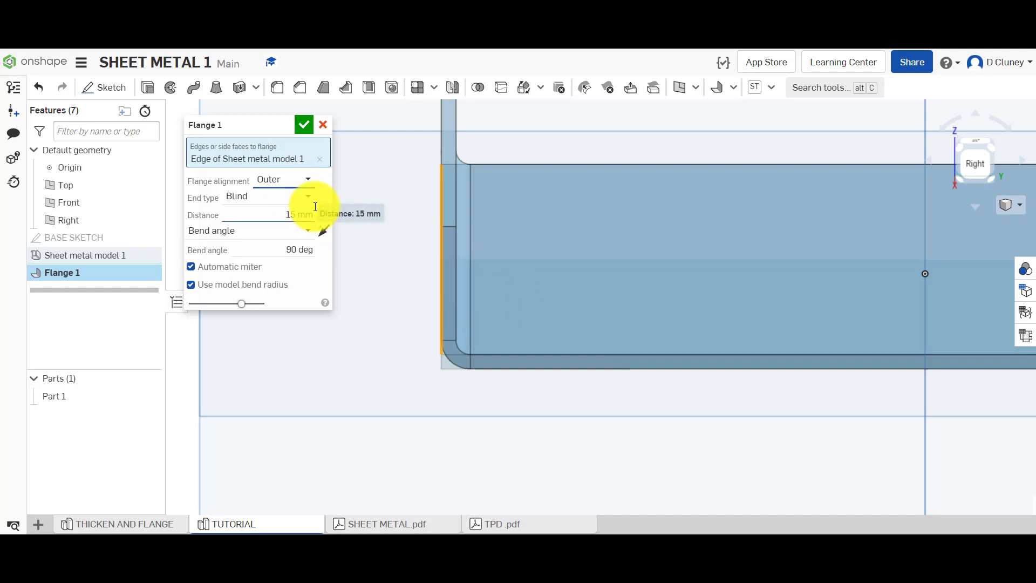
click(301, 179)
click(294, 240)
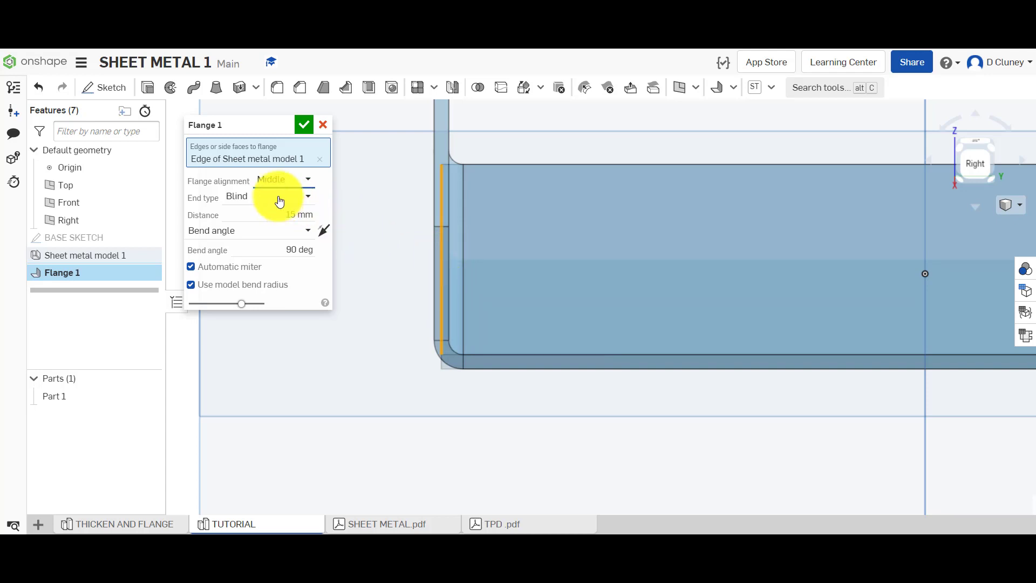
Set the flange alignment to Inner and accept the flange.
click(284, 179)
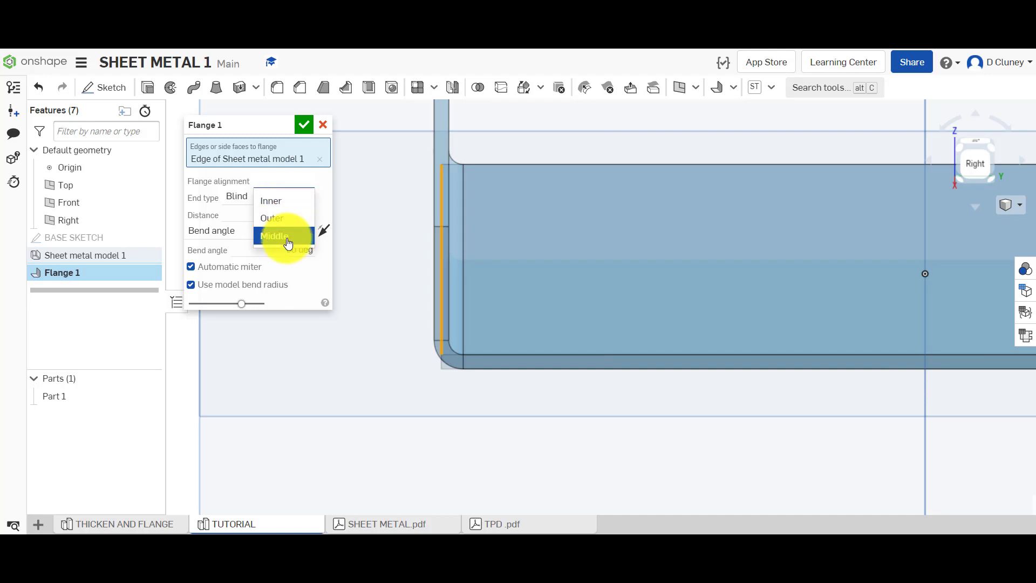
click(293, 208)
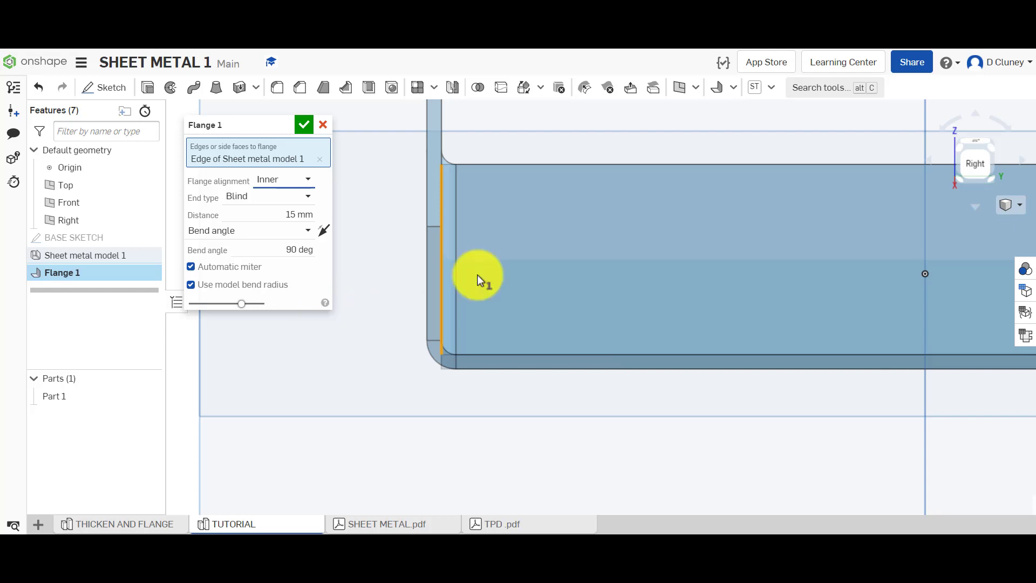
click(303, 125)
scroll(355, 231, down, 2)
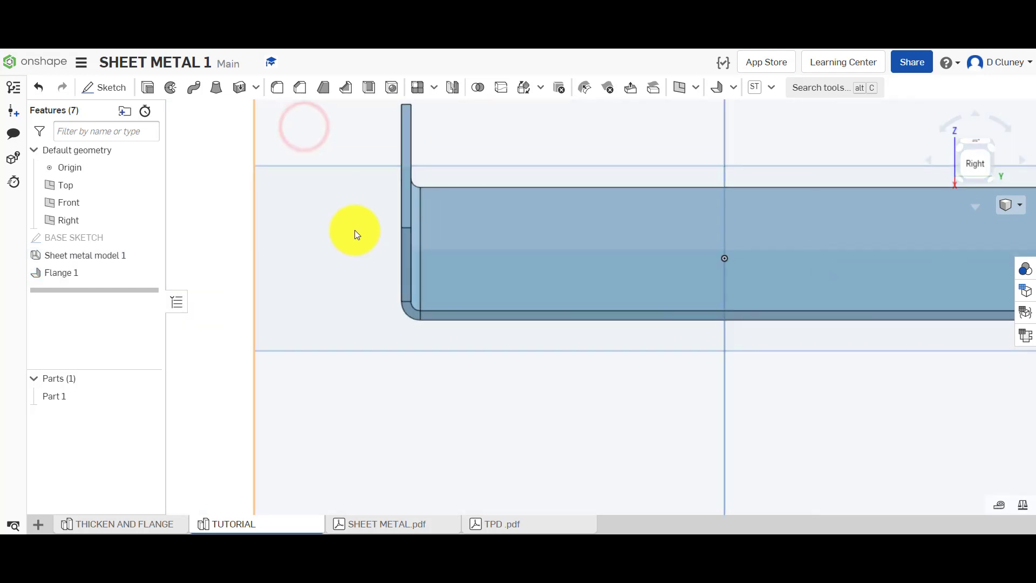
right_drag(555, 197, 526, 172)
key(shift+7)
scroll(526, 202, up, 3)
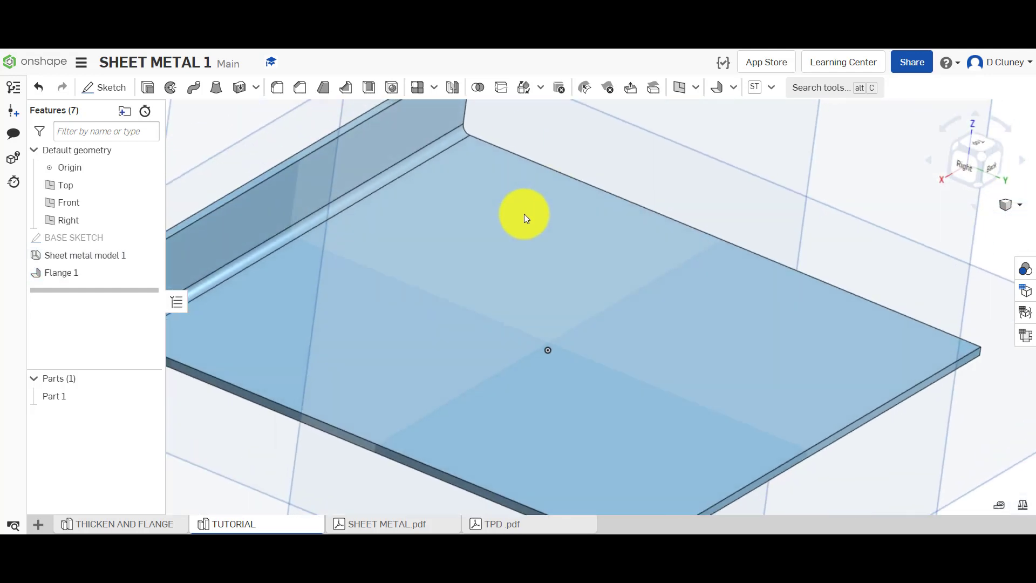
scroll(502, 213, down, 2)
scroll(501, 213, down, 3)
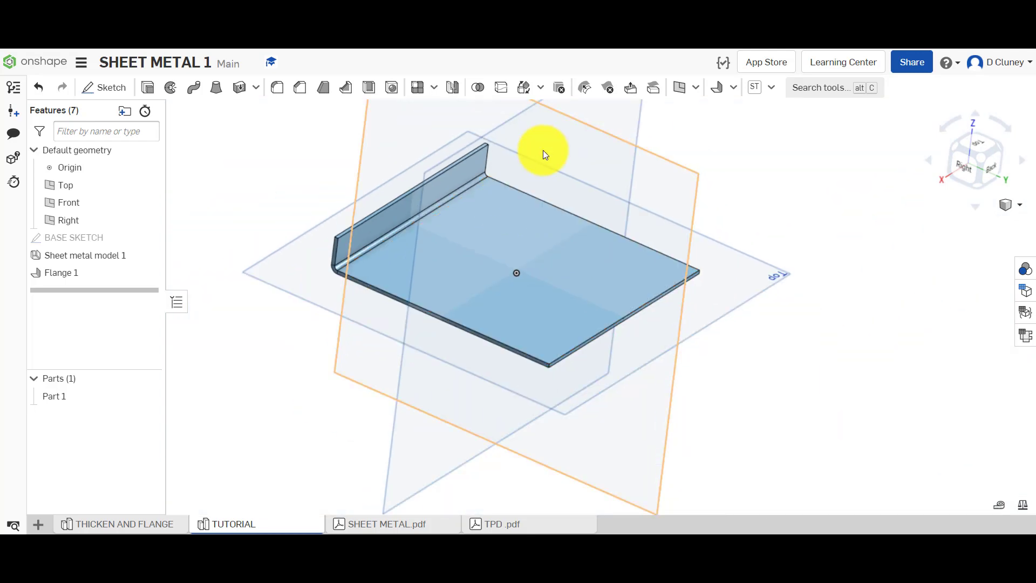
Add a 50 mm flange with a 45 degree bend angle on the plate's opposite edge and delete it again.
click(713, 89)
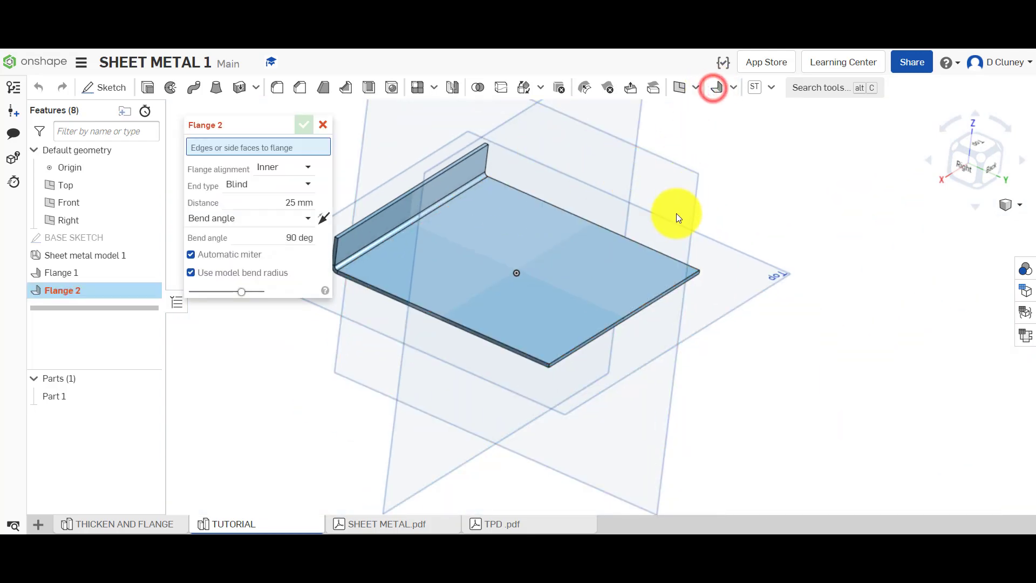
click(671, 283)
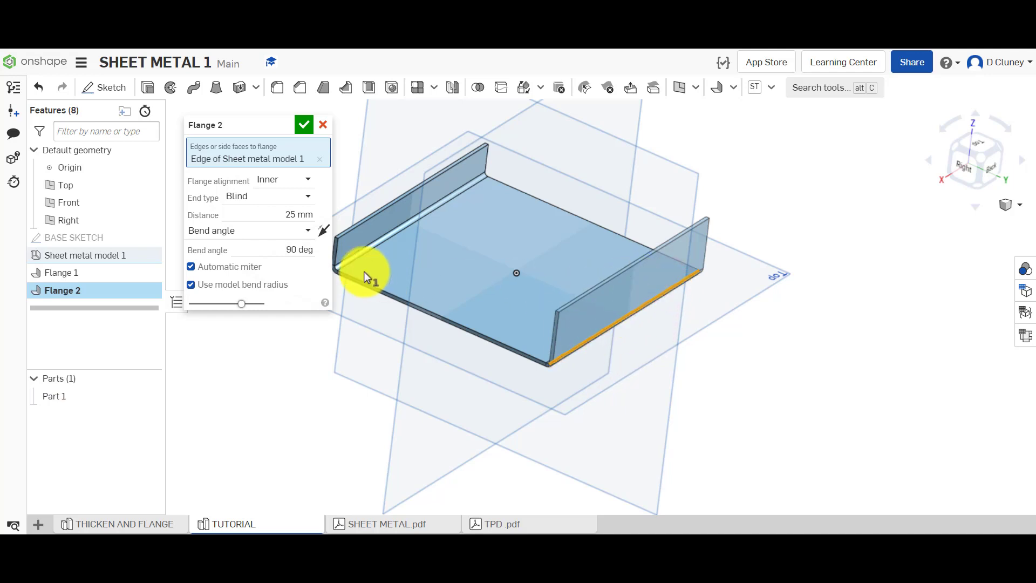
click(307, 213)
text(5)
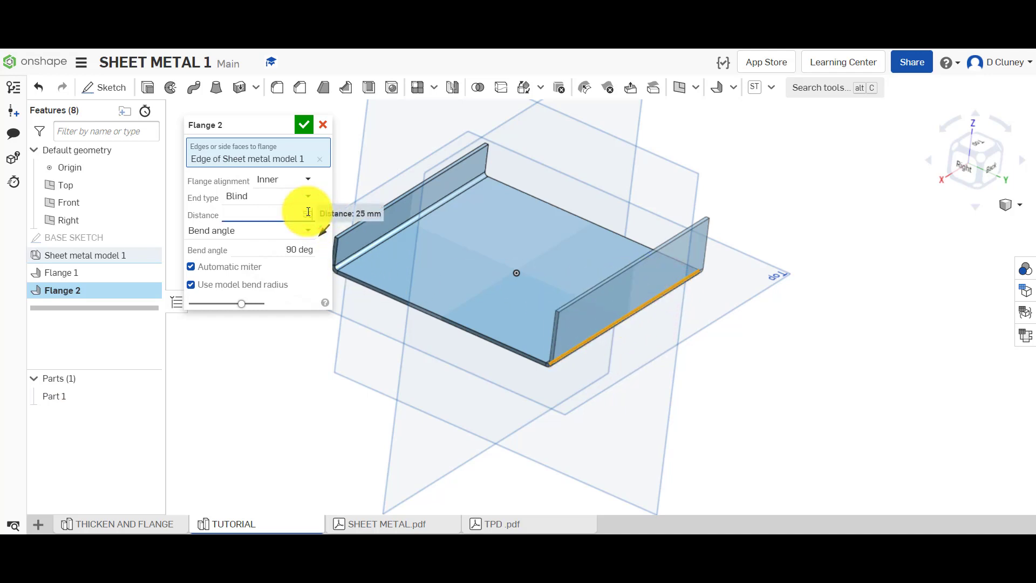
text(0)
click(301, 252)
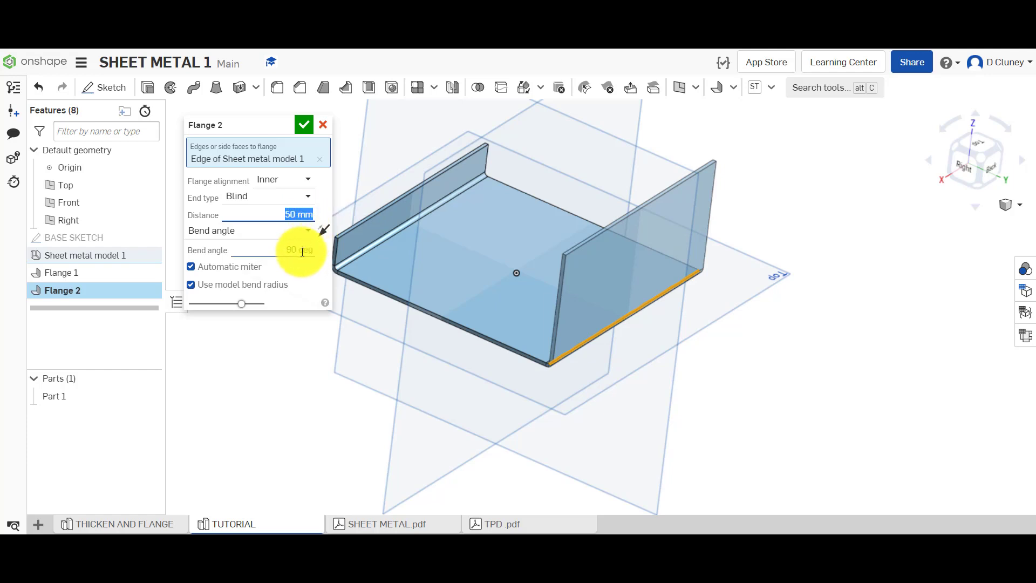
text(45)
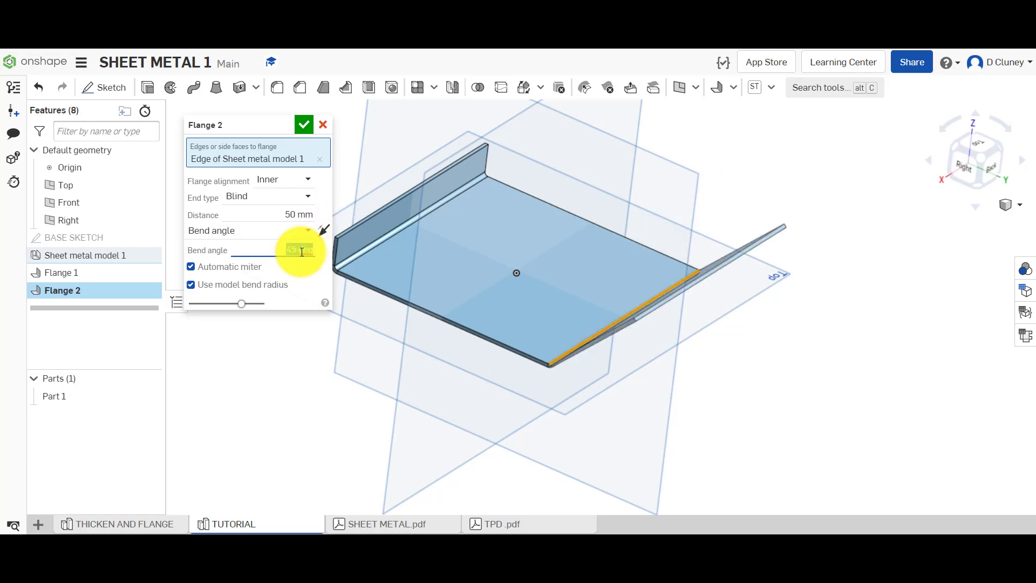
click(303, 125)
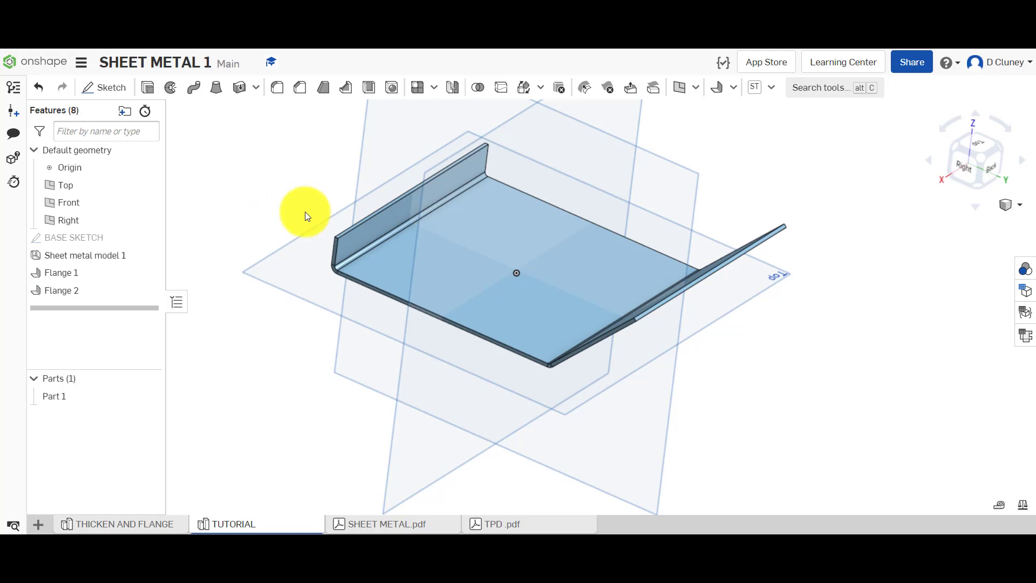
right_click(75, 293)
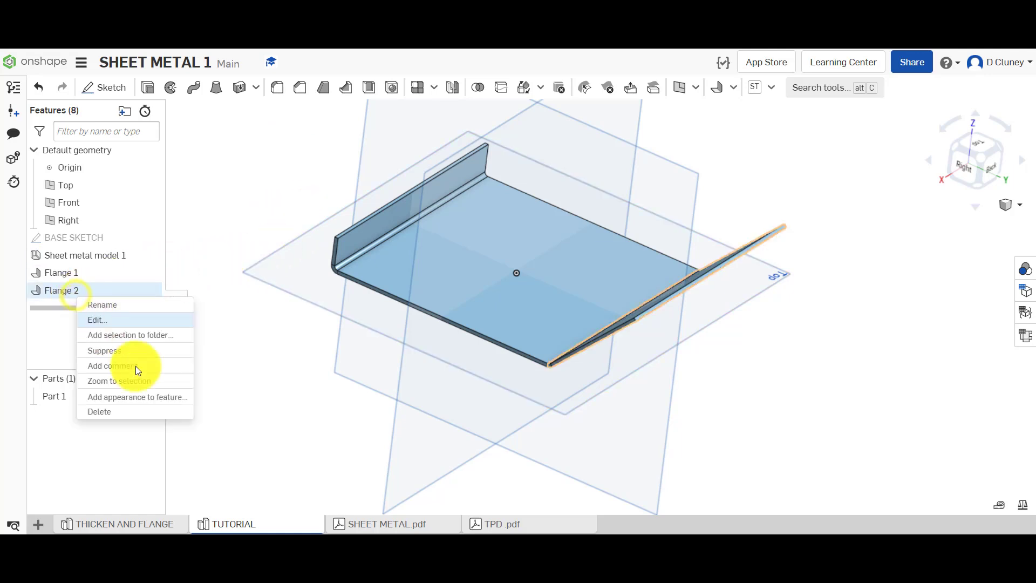
click(143, 411)
Edit Flange 1 and add the plate's other three edges to its selection.
right_click(102, 271)
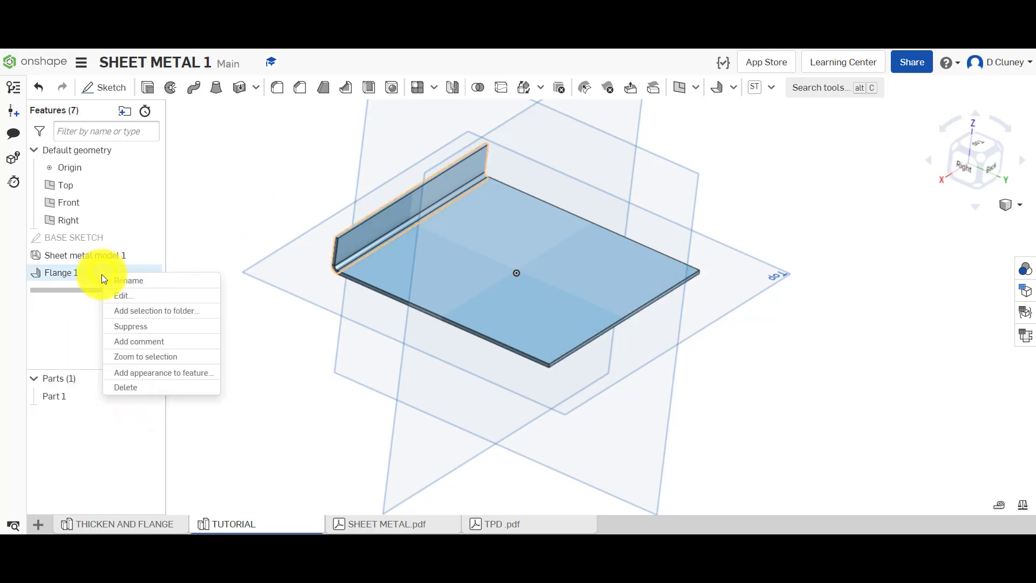
click(132, 301)
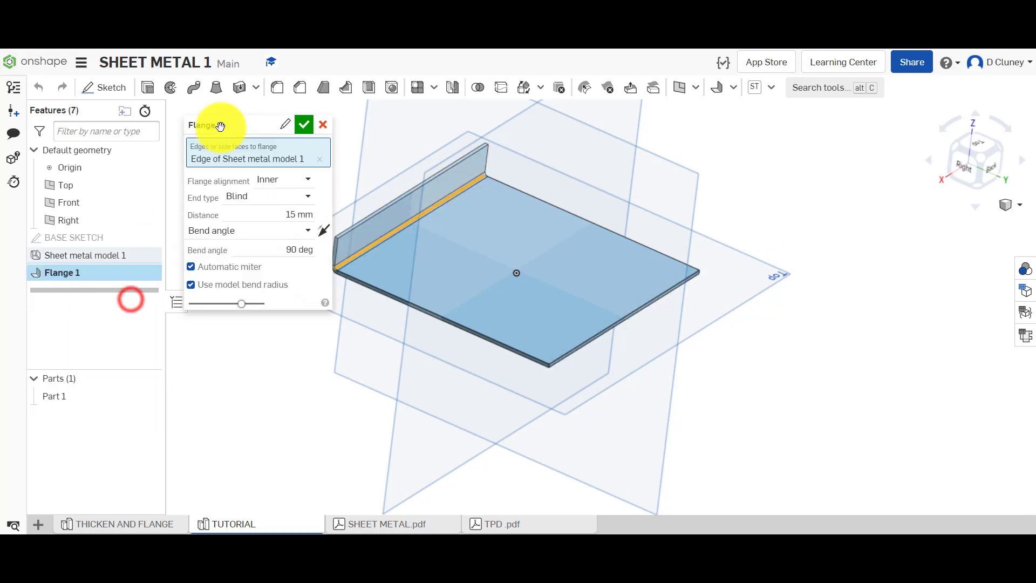
click(260, 158)
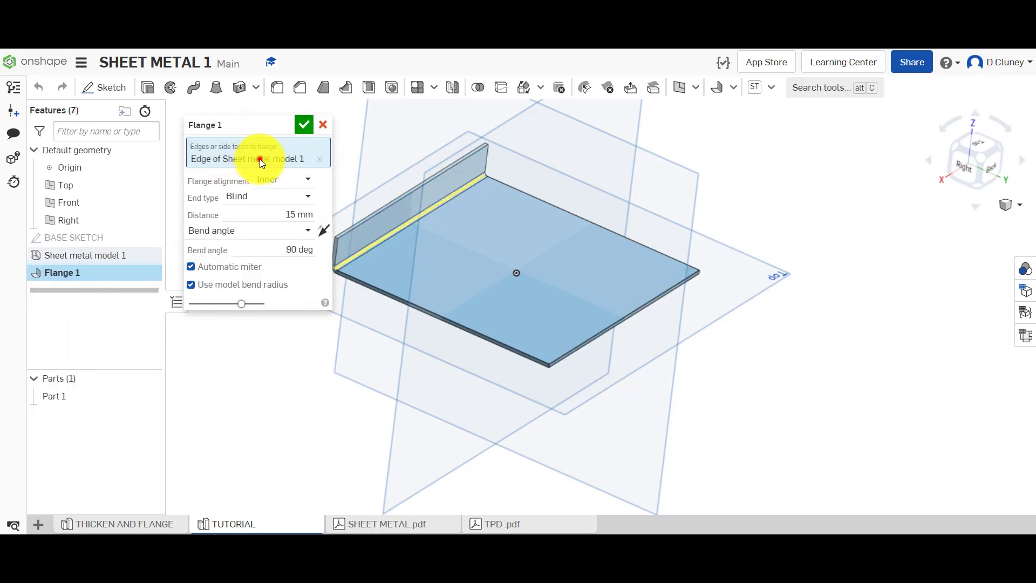
click(561, 208)
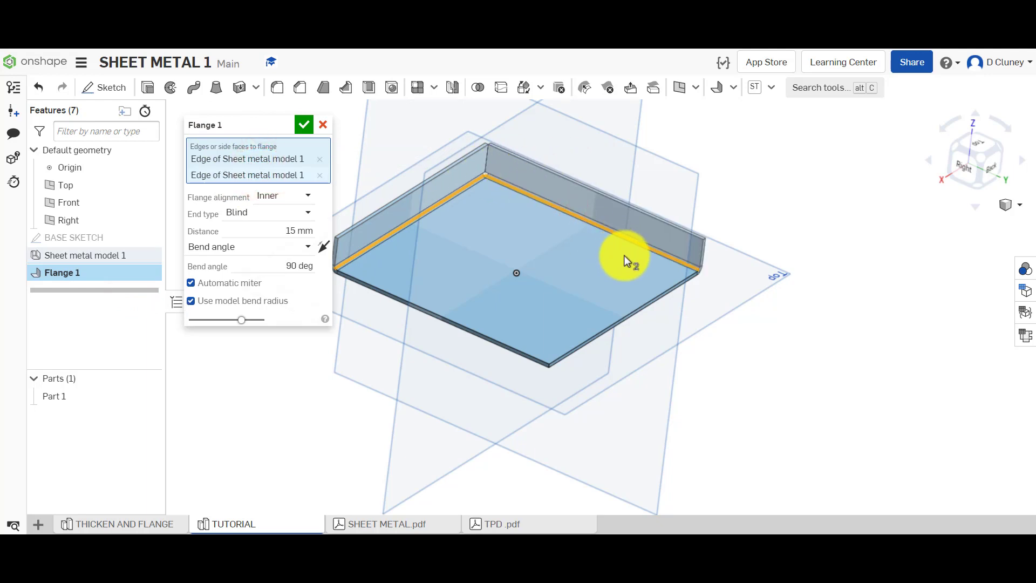
click(659, 293)
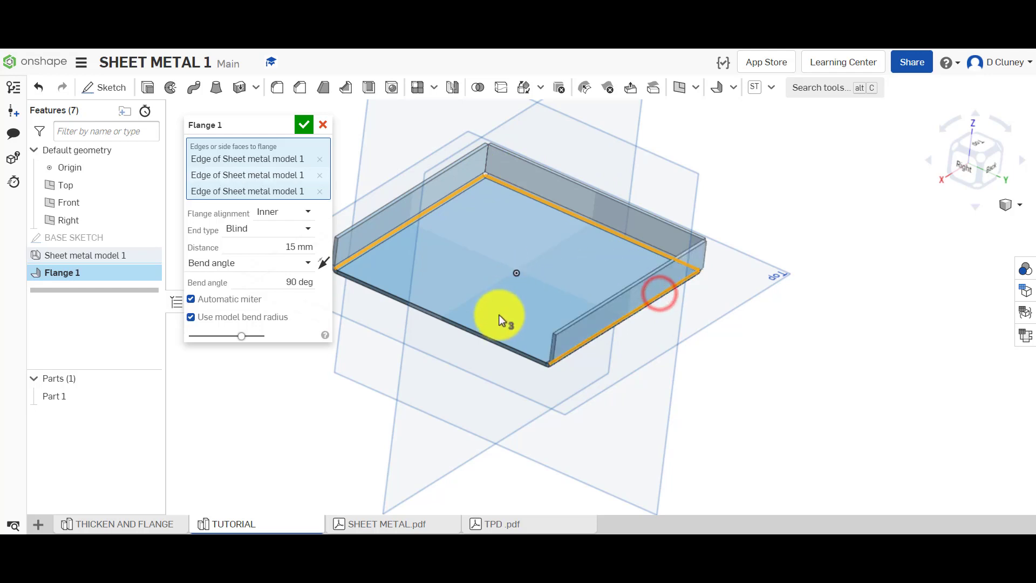
click(492, 334)
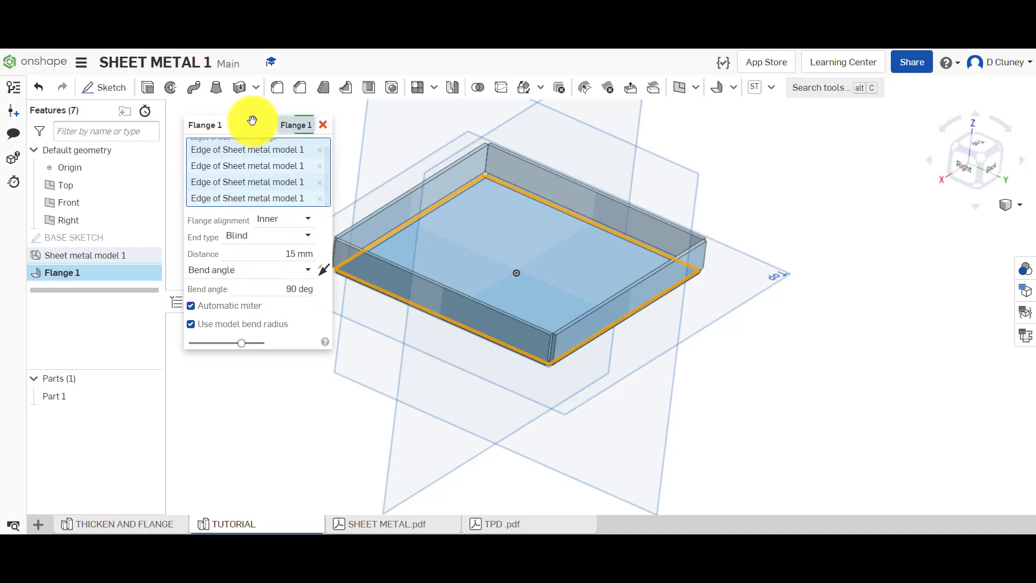
Set the distance of the four-edge flange to 25 mm.
click(299, 253)
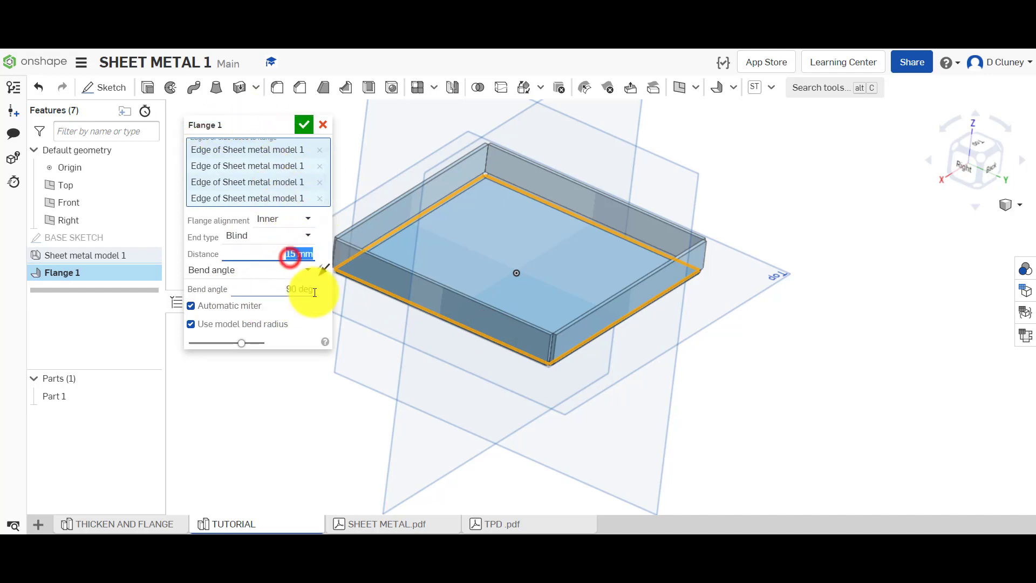
text(25)
key(Return)
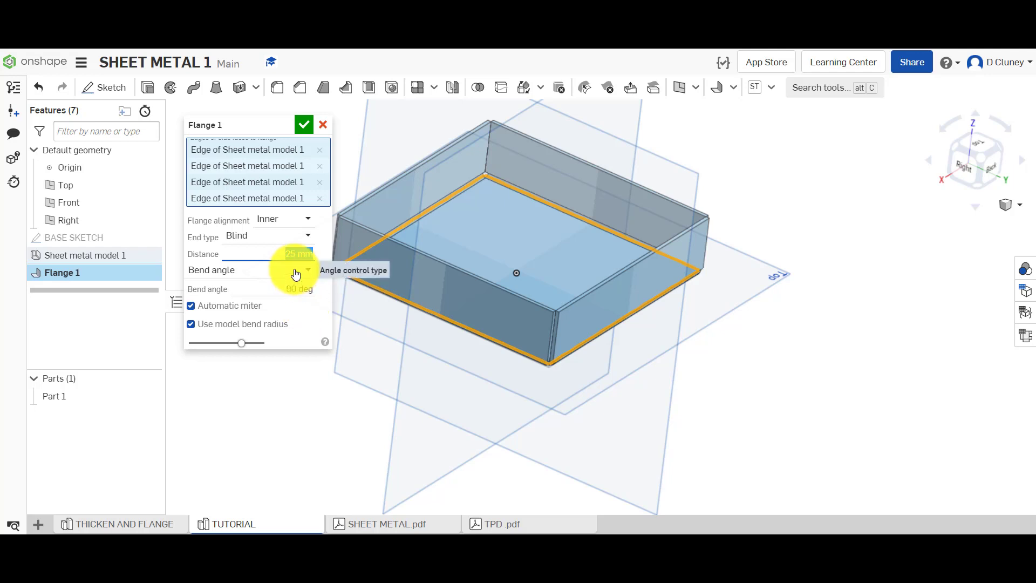
Set the four-edge flange's bend angle to 135 degrees and its distance to 40 mm.
click(300, 290)
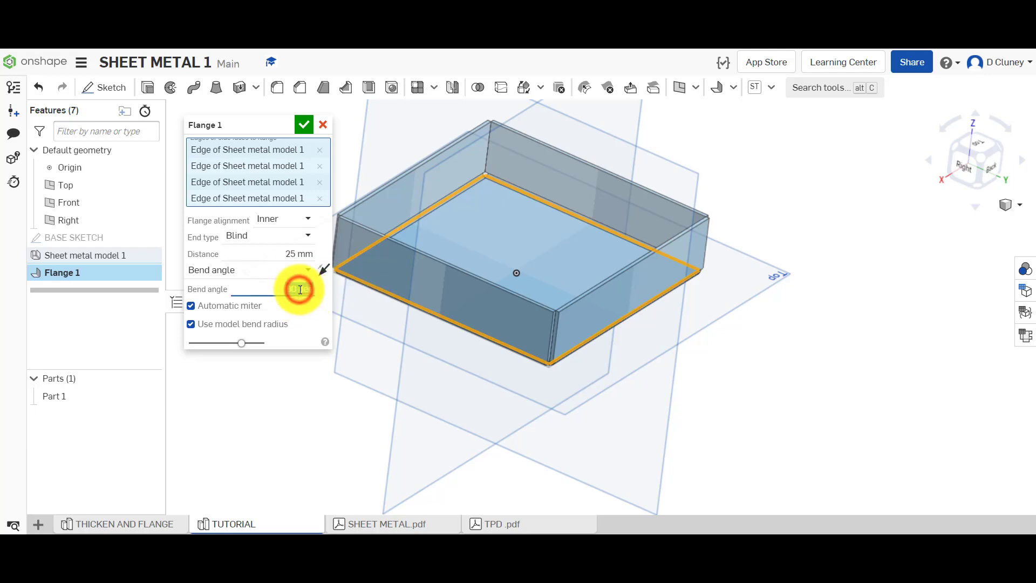
text(135)
key(Return)
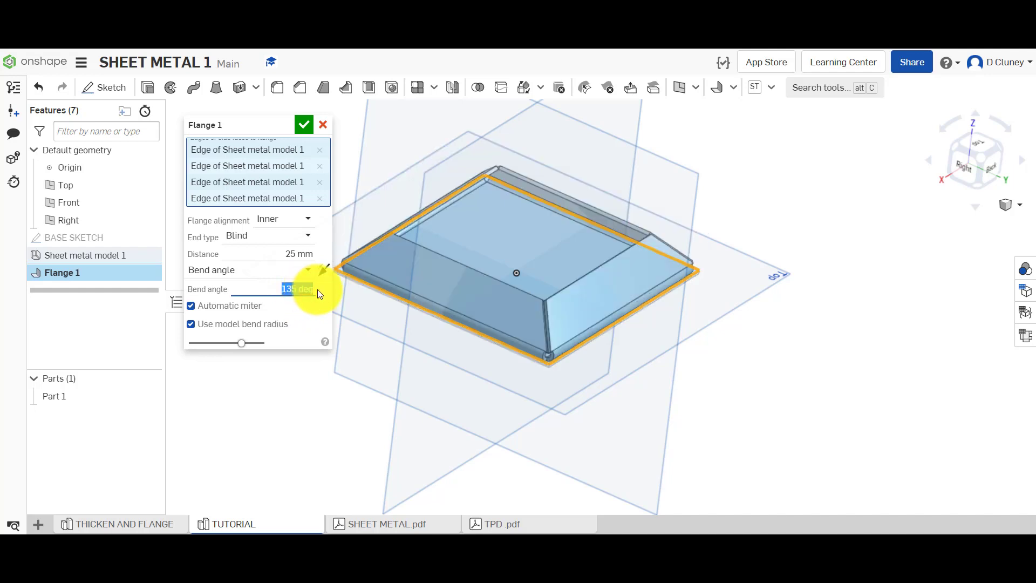
click(294, 251)
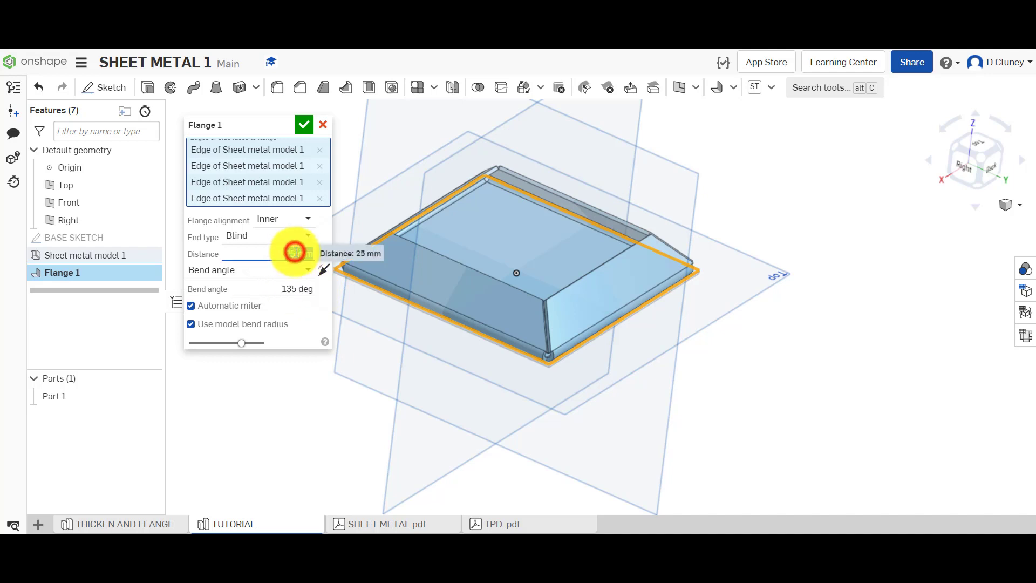
text(40)
key(Return)
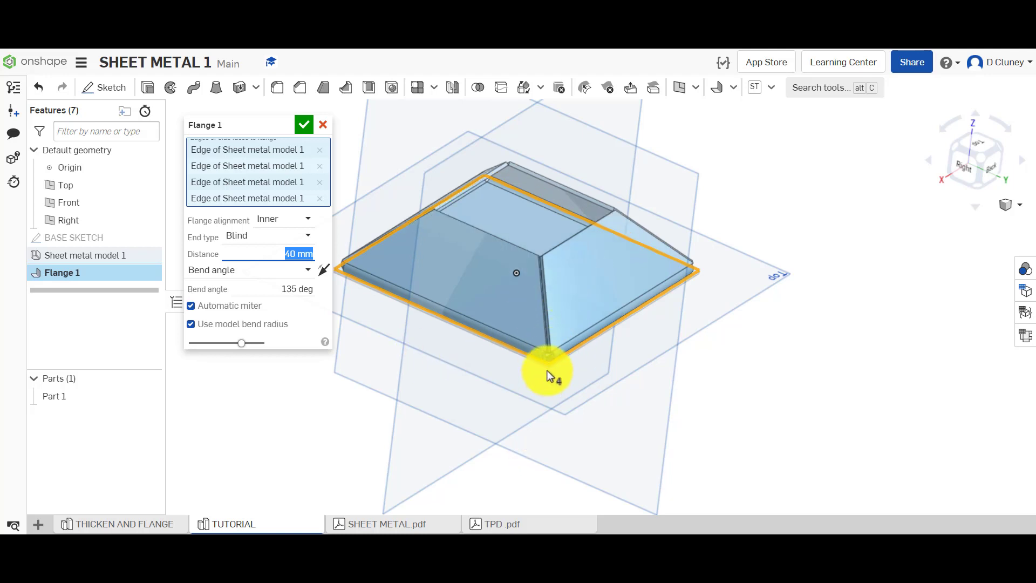
Inspect the mitred corner where two flanges meet and accept the edited Flange 1.
scroll(556, 348, up, 3)
scroll(550, 361, up, 5)
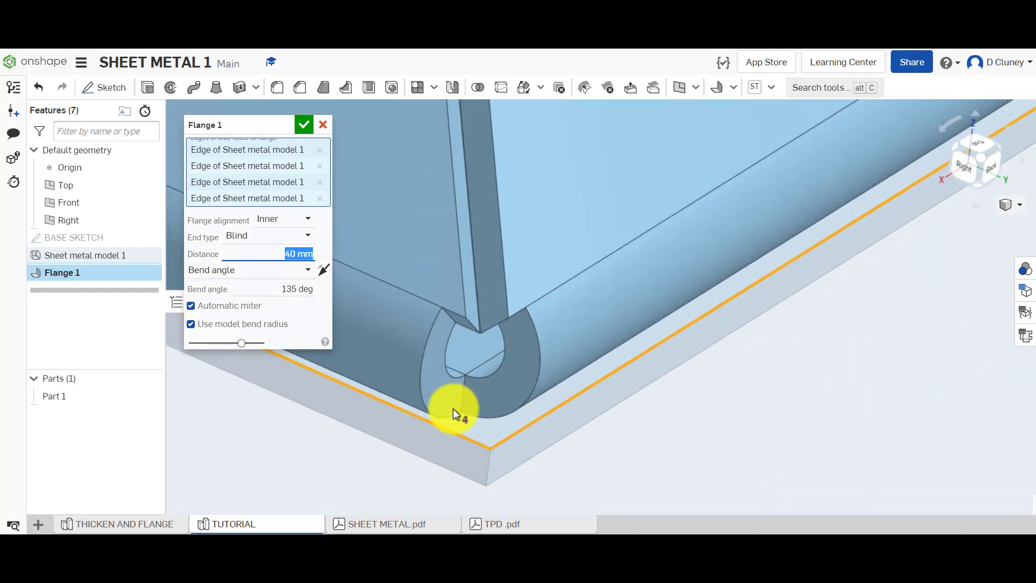
mouse_move(452, 409)
right_down()
mouse_move(455, 472)
mouse_move(451, 413)
right_up()
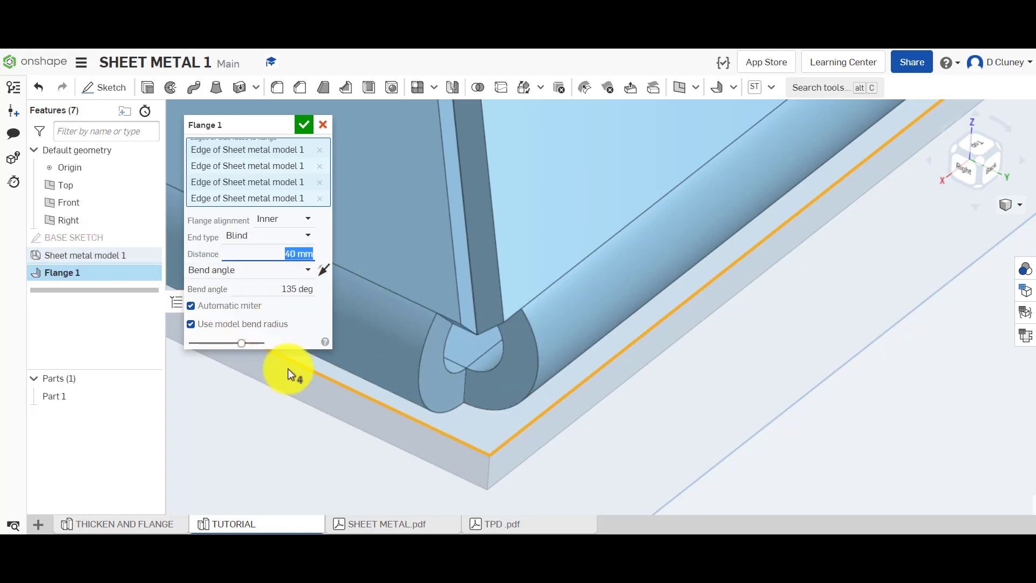
scroll(416, 315, down, 2)
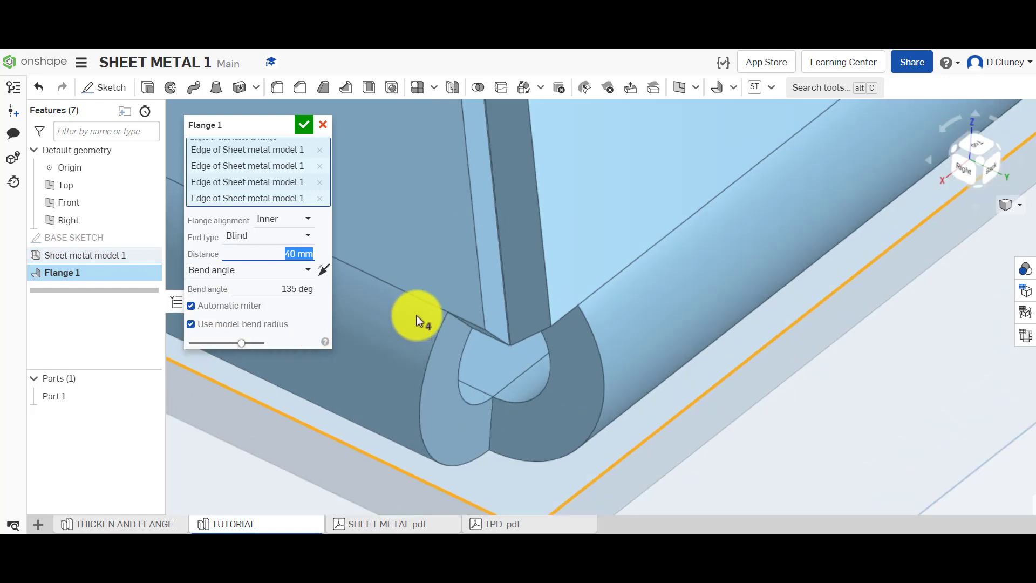
scroll(416, 315, up, 3)
scroll(416, 315, up, 2)
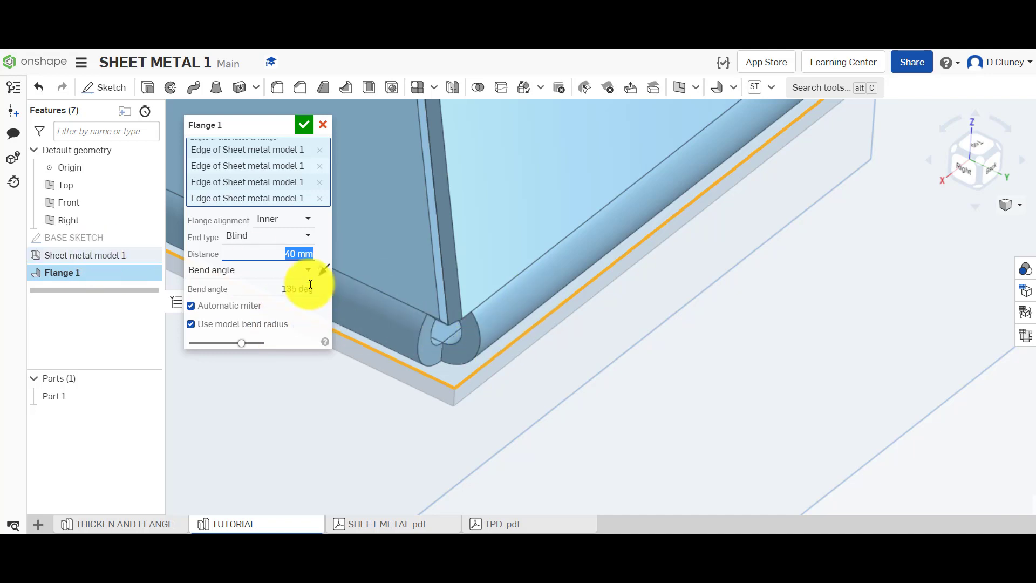
click(305, 127)
Examine the part's sheet metal flat pattern and bend table beside the folded model, and close them again.
scroll(444, 337, down, 5)
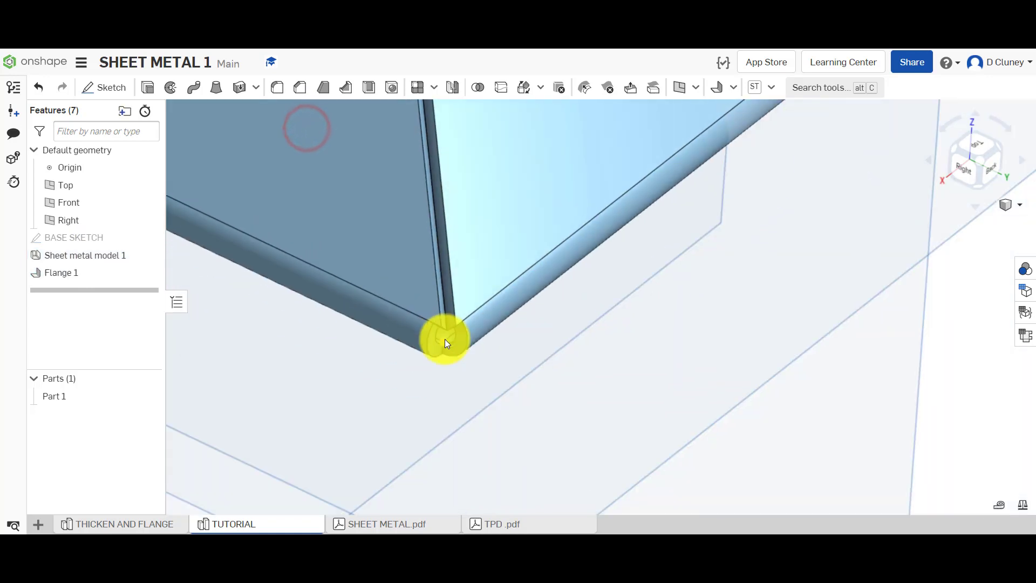
scroll(434, 235, up, 3)
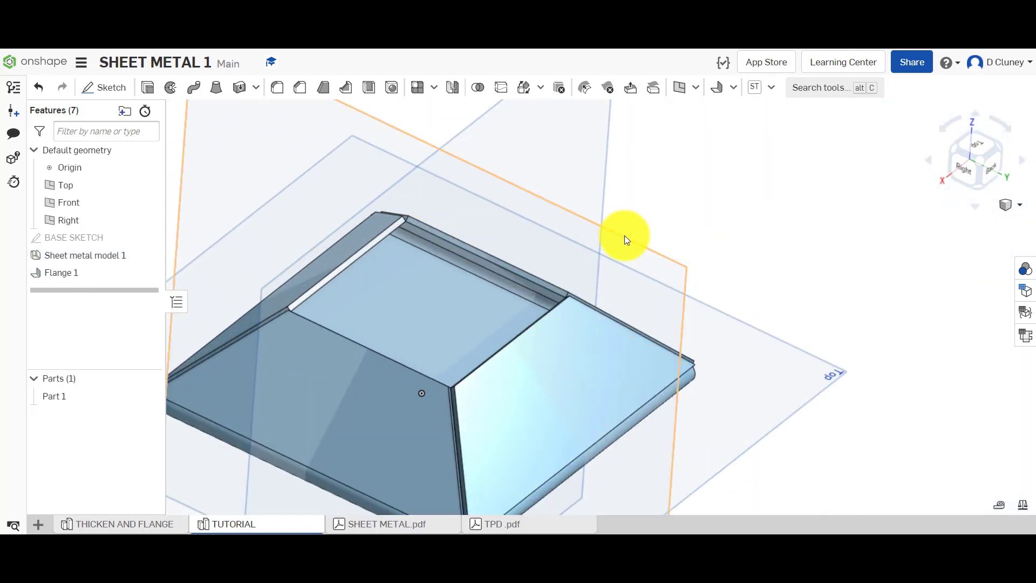
mouse_move(624, 236)
right_down()
mouse_move(625, 296)
mouse_move(625, 232)
right_up()
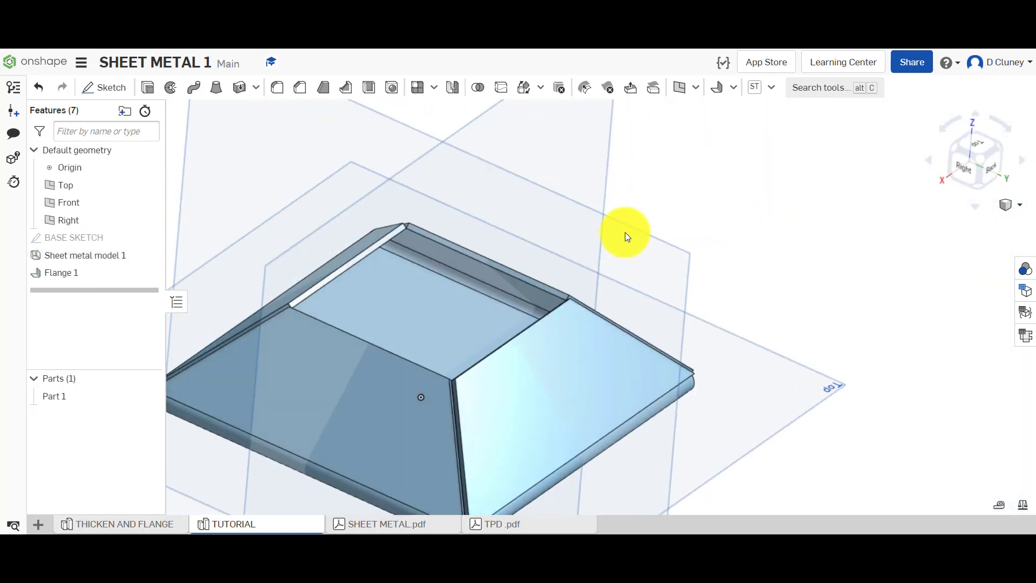
click(1025, 338)
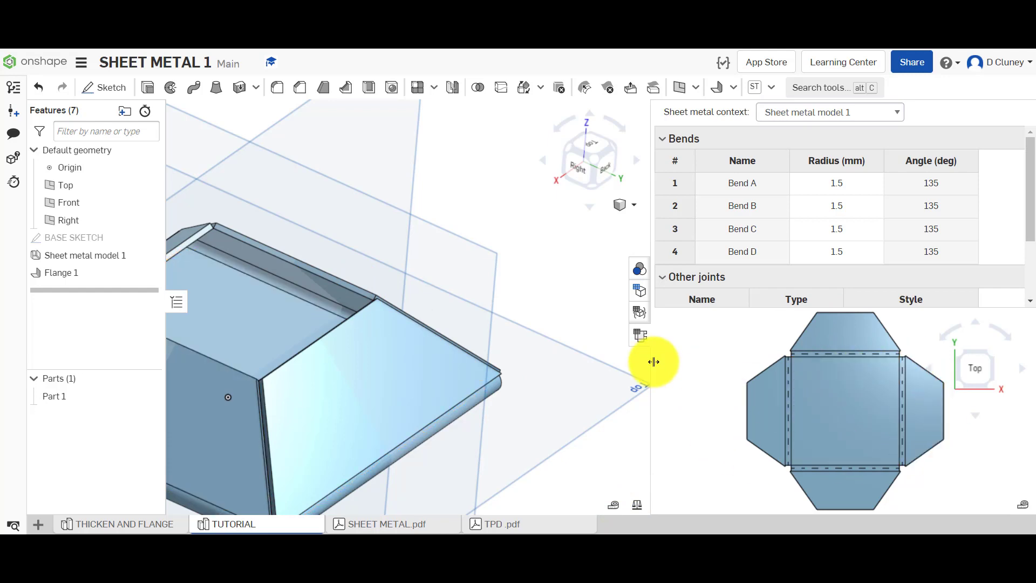
click(641, 338)
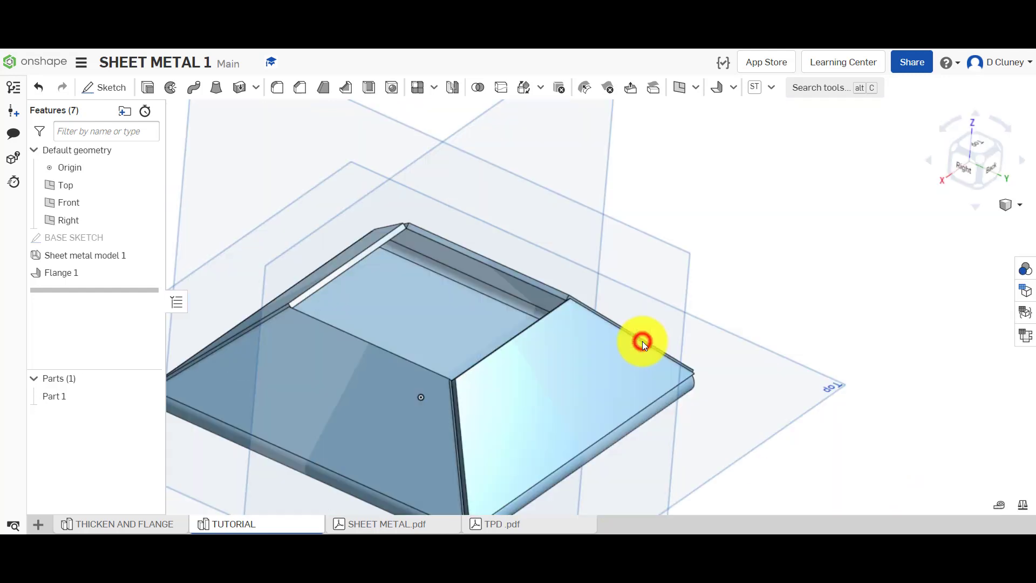
click(1027, 339)
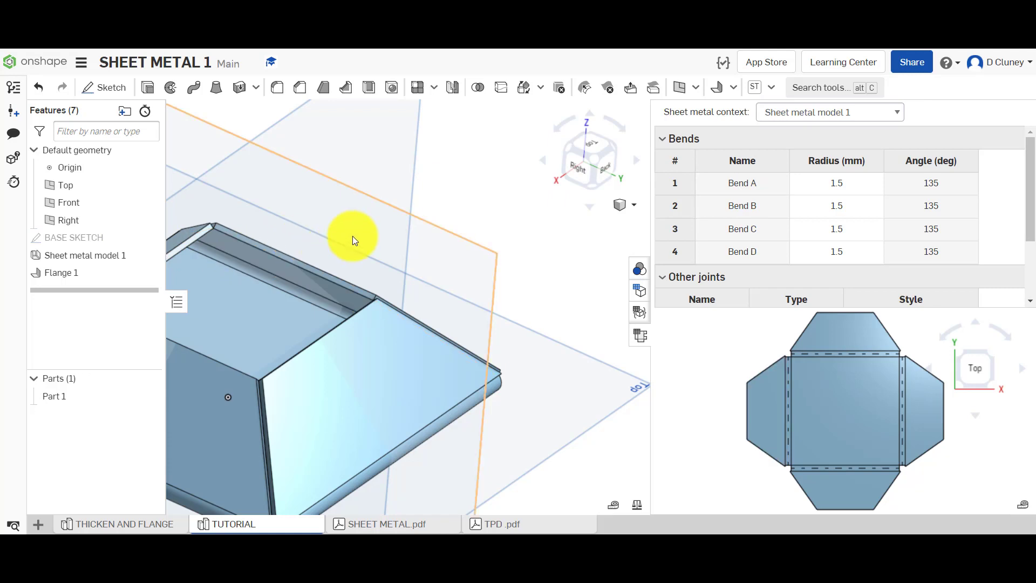
click(487, 226)
key(f)
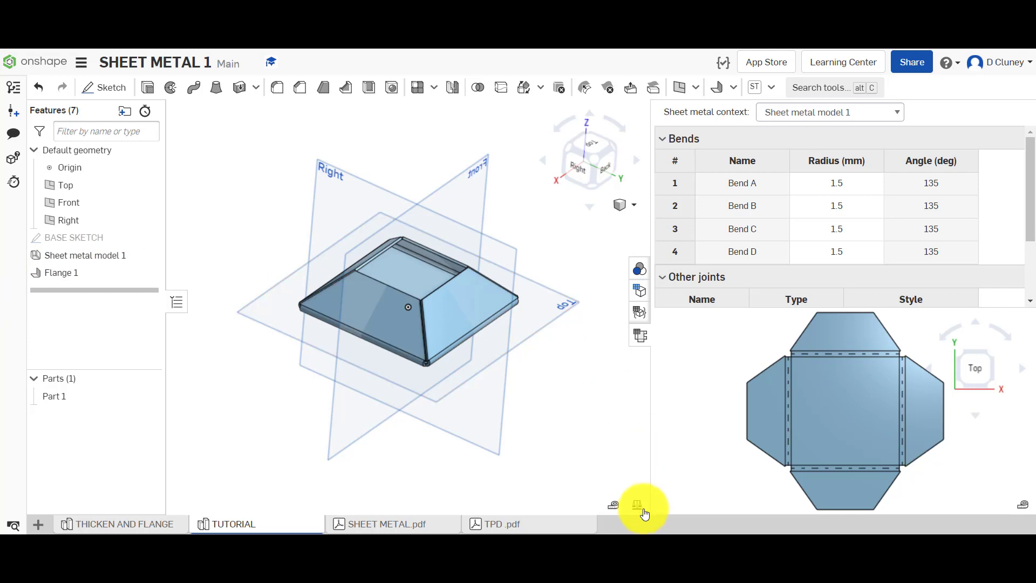
click(640, 335)
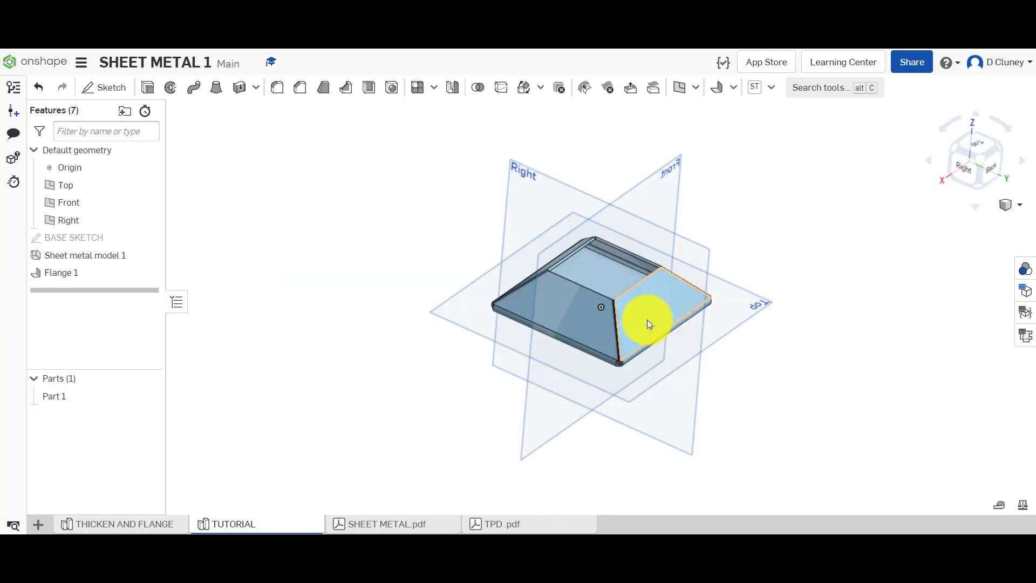
Edit Sheet metal model 1 and set its corner relief type to Round - Sized.
scroll(687, 234, up, 4)
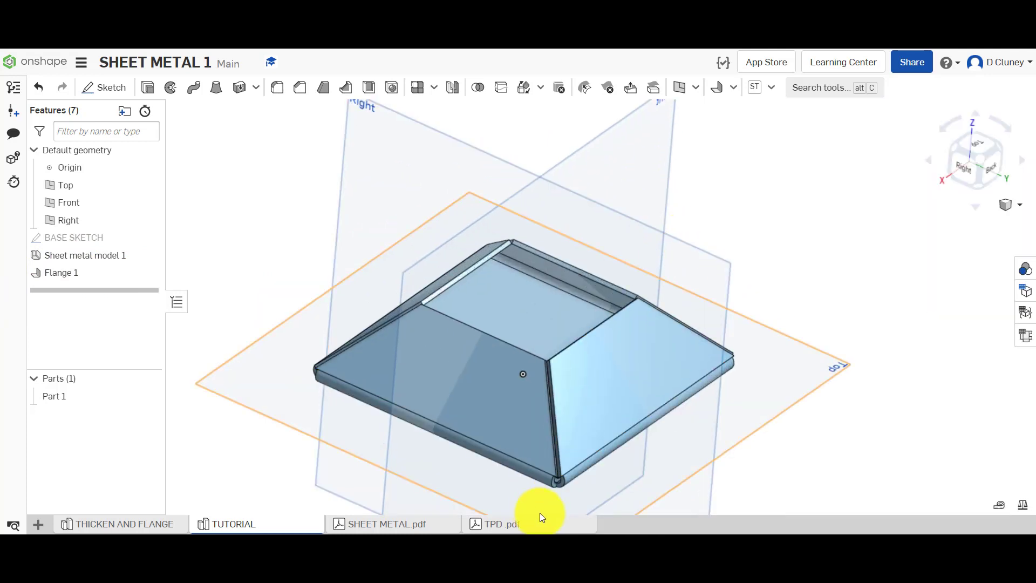
scroll(555, 497, up, 6)
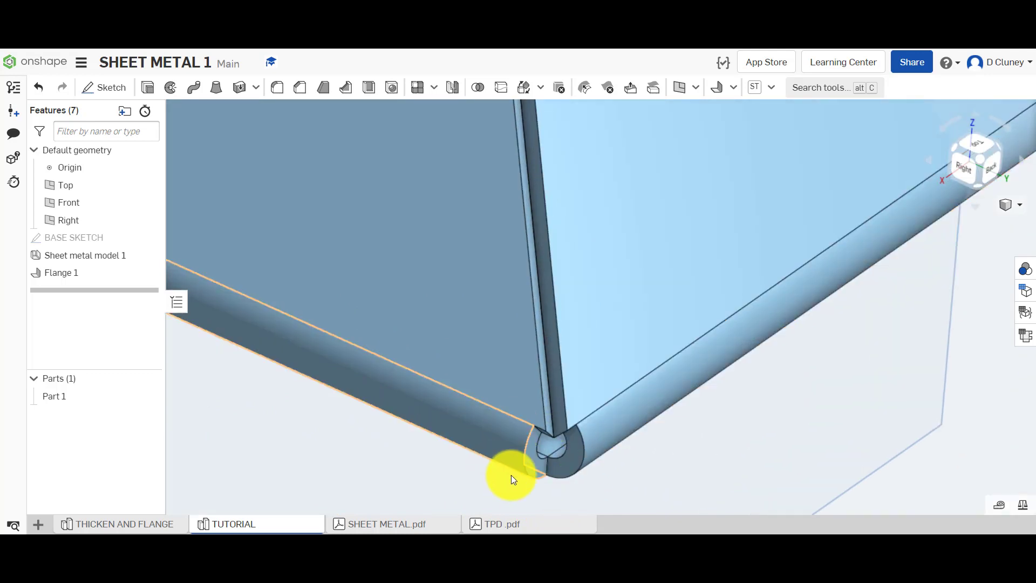
right_click(106, 254)
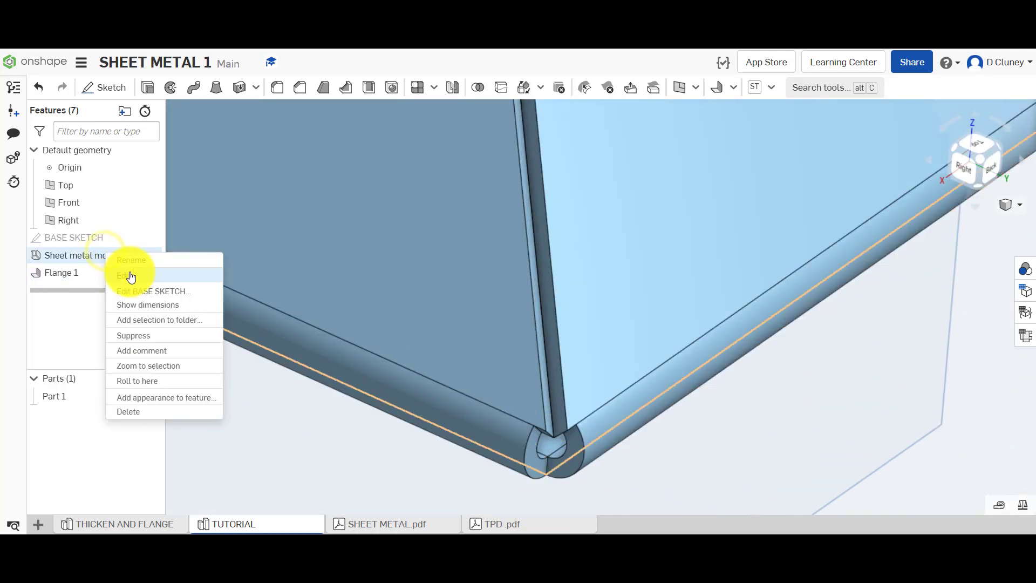
click(129, 271)
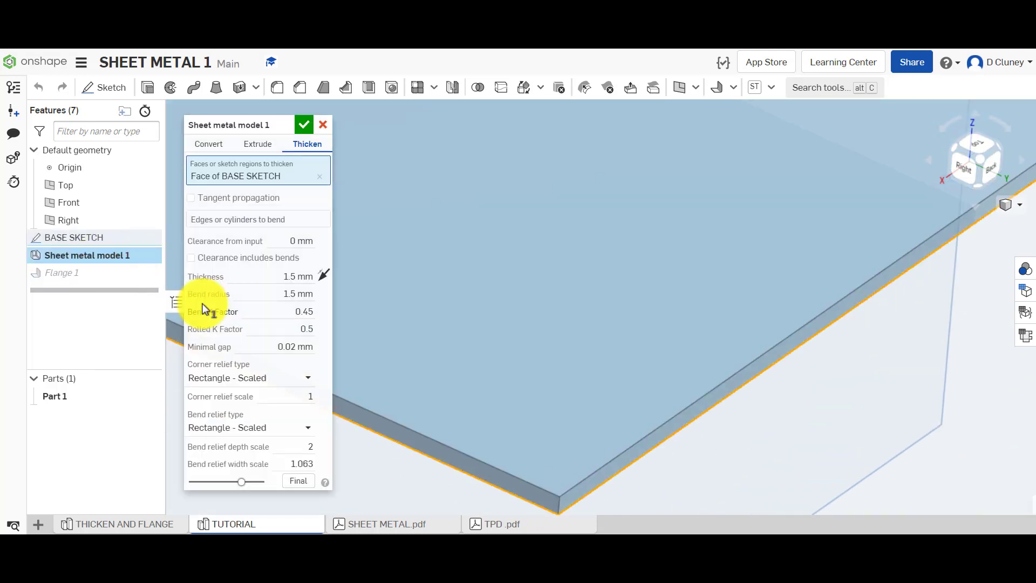
click(296, 267)
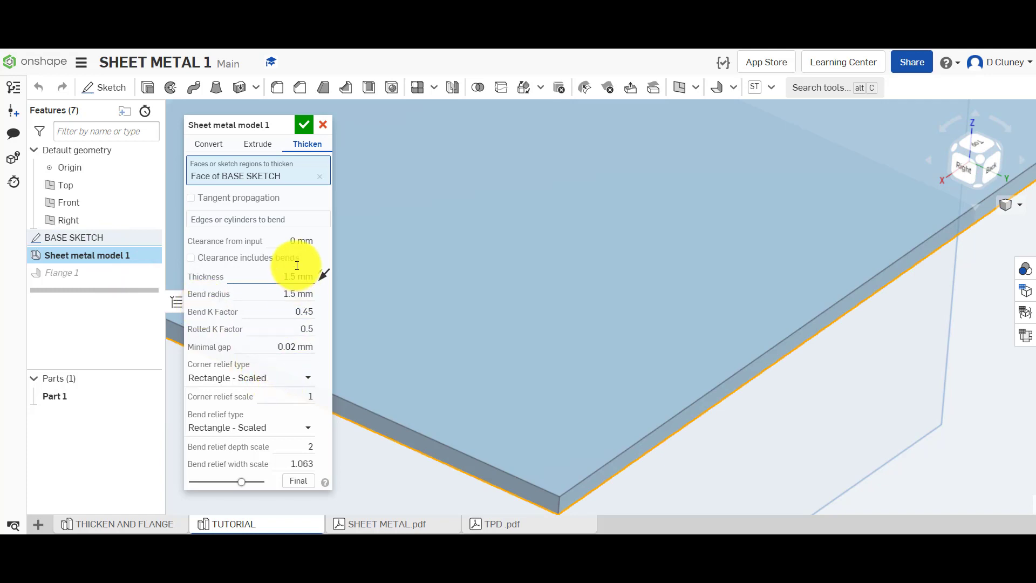
key(Tab)
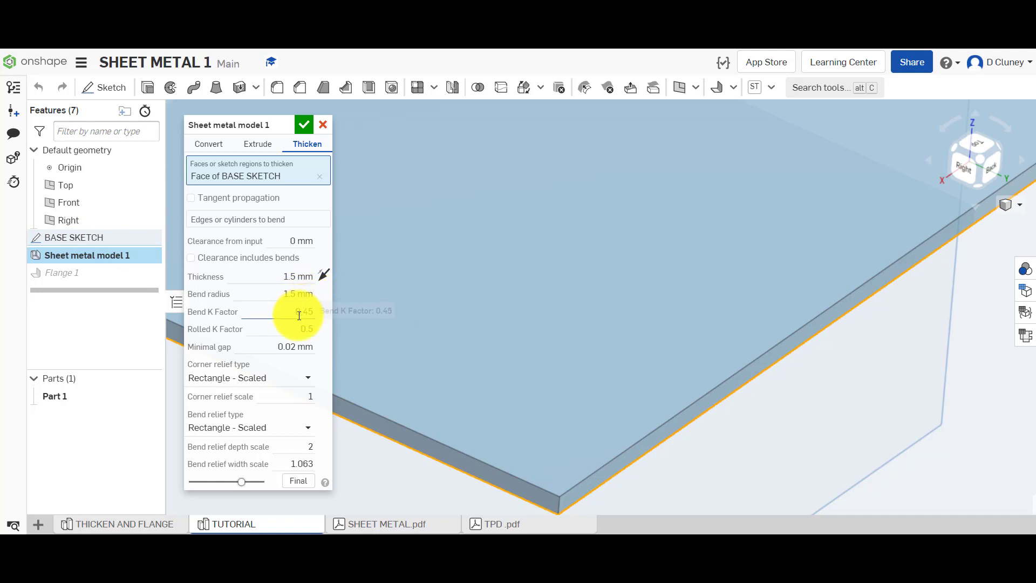
click(260, 382)
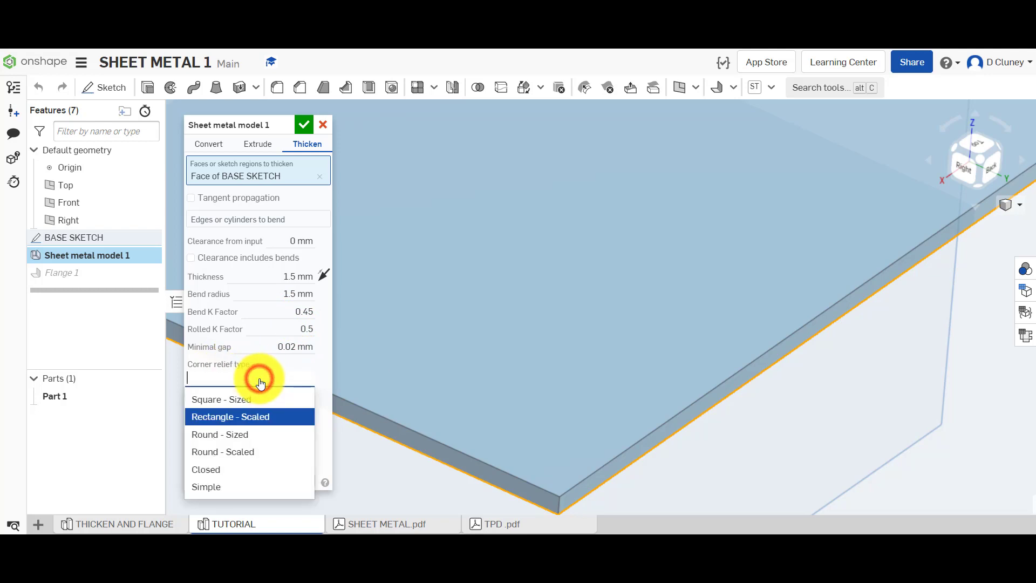
click(263, 416)
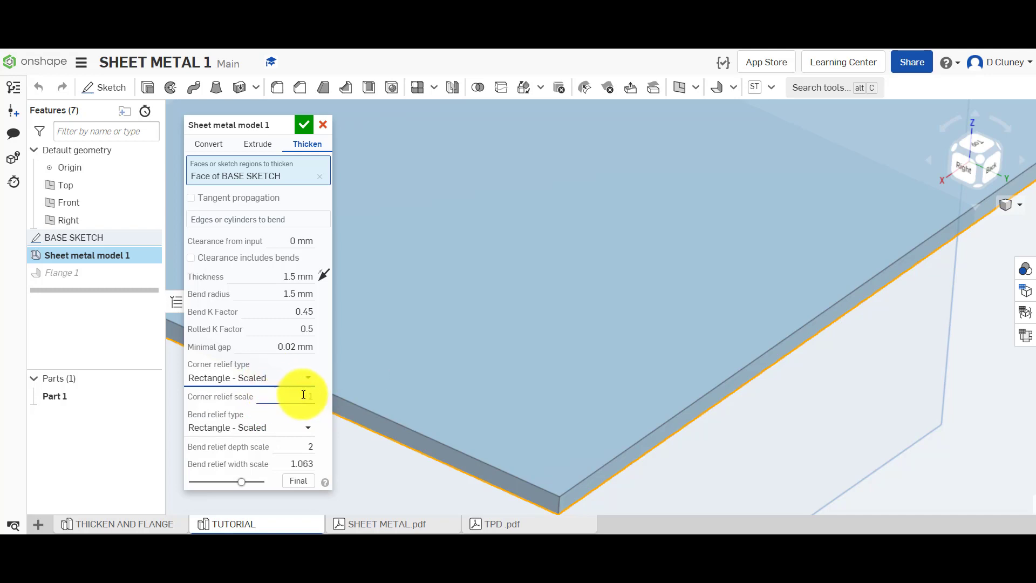
click(276, 378)
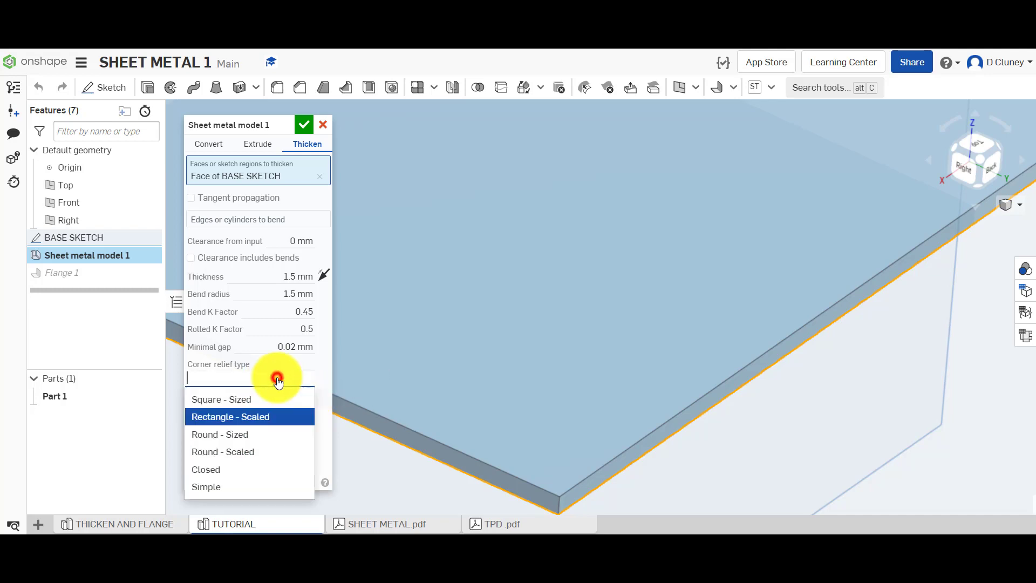
click(256, 433)
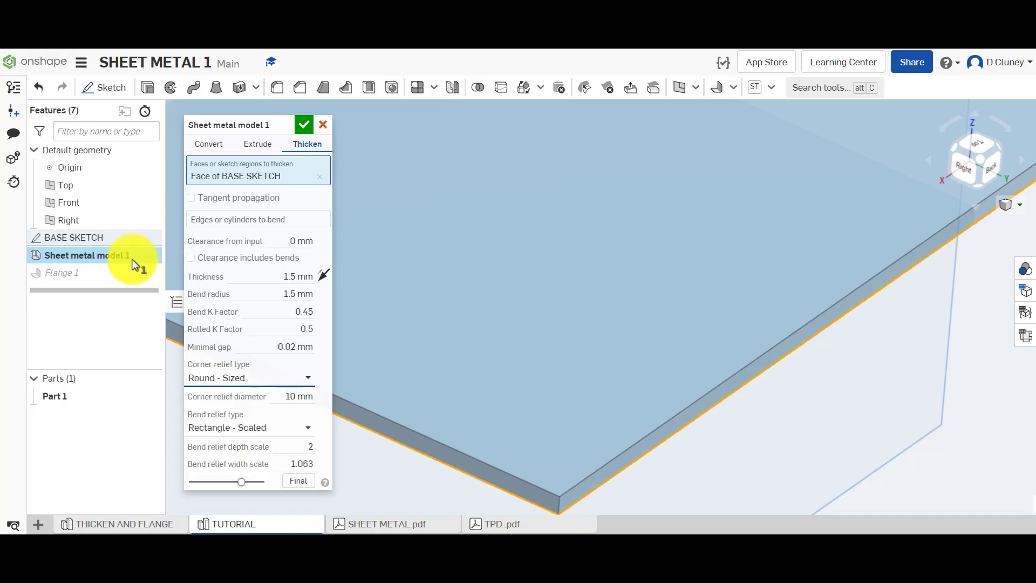
click(308, 124)
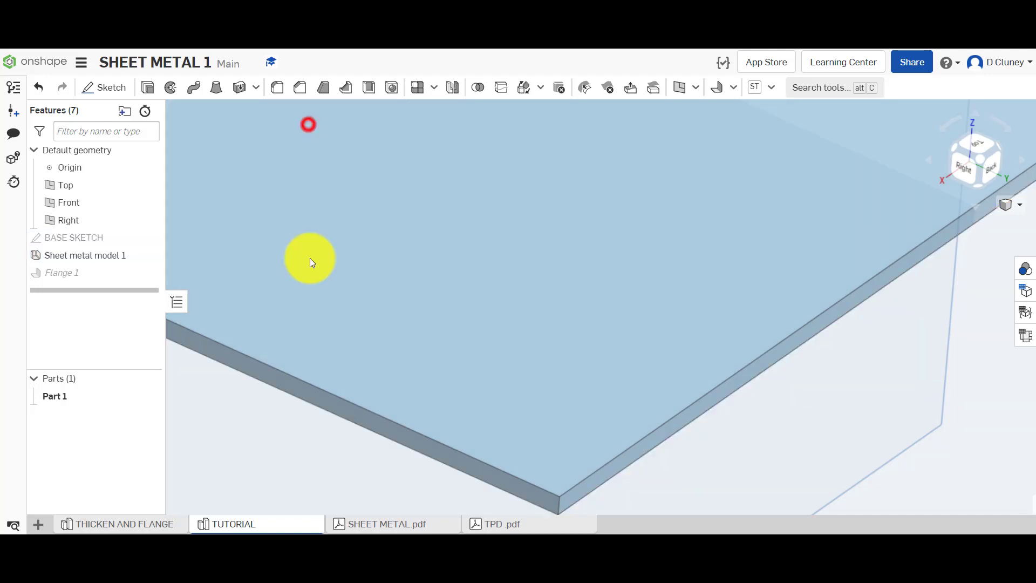
Inspect the flange corner and change the corner relief type of Sheet metal model 1 to Closed.
right_drag(319, 434, 321, 400)
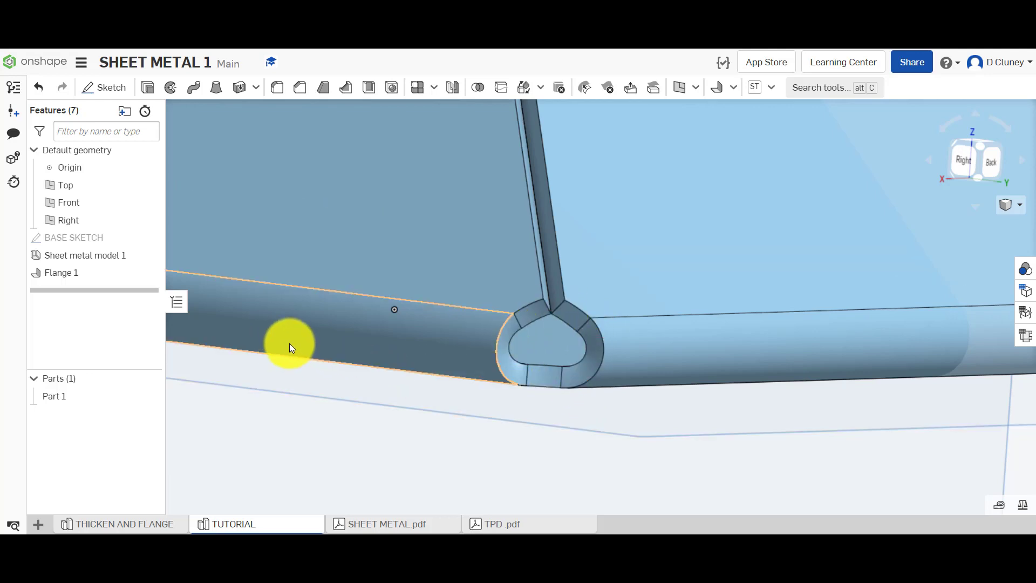
right_click(96, 271)
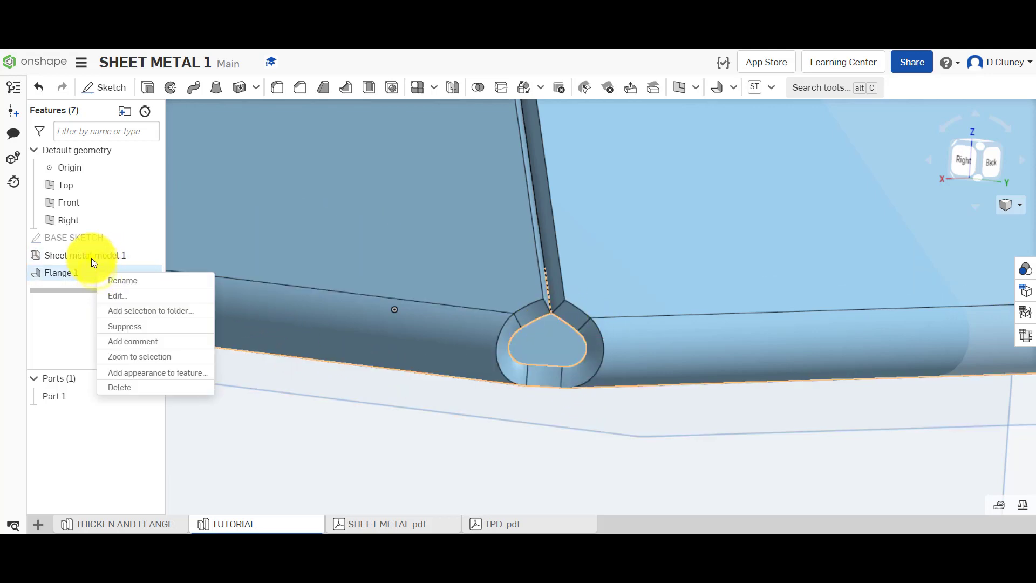
right_click(91, 258)
click(125, 284)
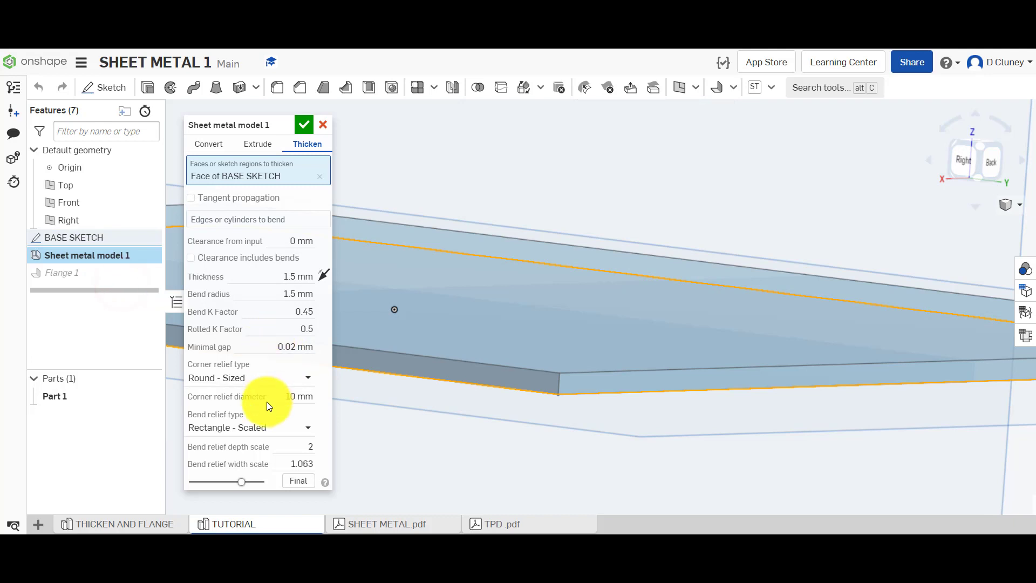
click(253, 381)
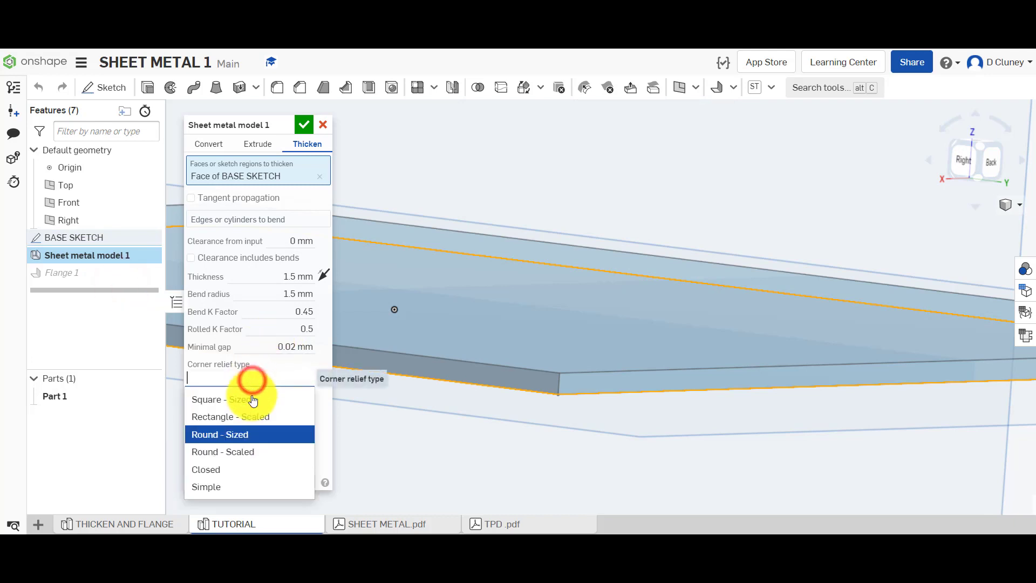
click(253, 470)
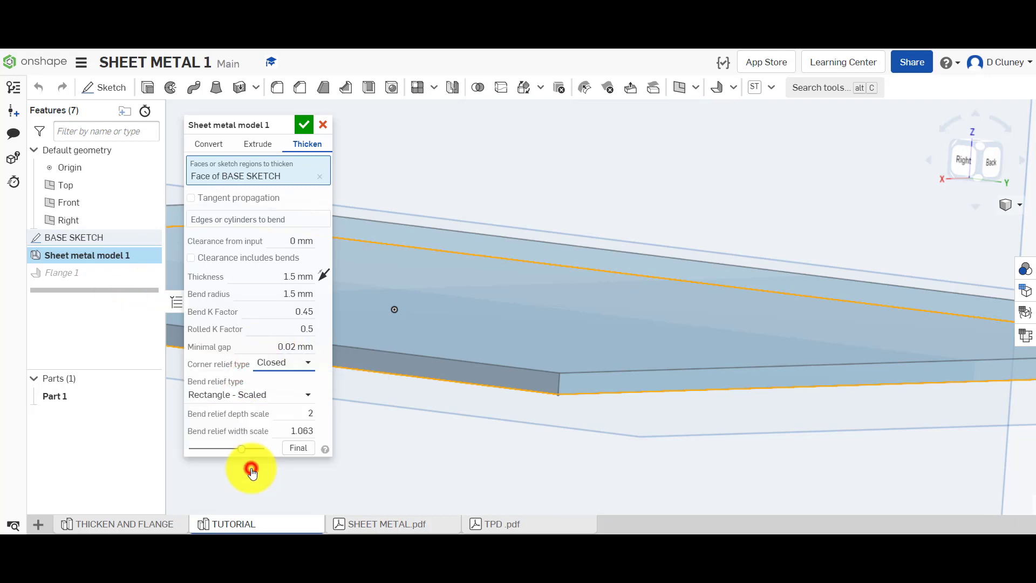
click(304, 124)
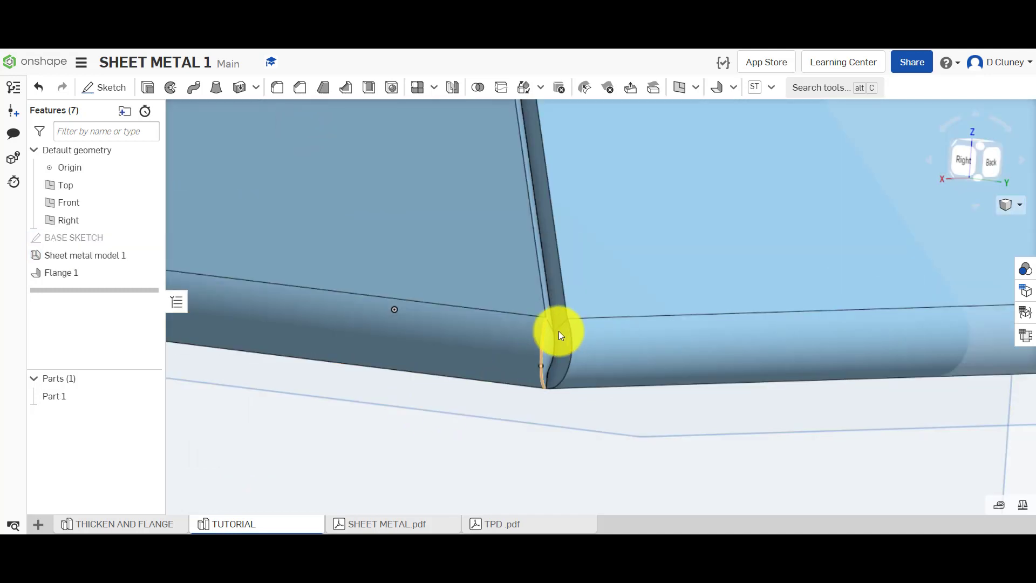
Edit Sheet metal model 1 and change its corner relief type to Simple.
mouse_move(519, 426)
right_down()
mouse_move(532, 436)
mouse_move(484, 439)
mouse_move(504, 428)
mouse_move(506, 404)
mouse_move(513, 432)
mouse_move(491, 430)
mouse_move(515, 434)
right_up()
right_click(97, 261)
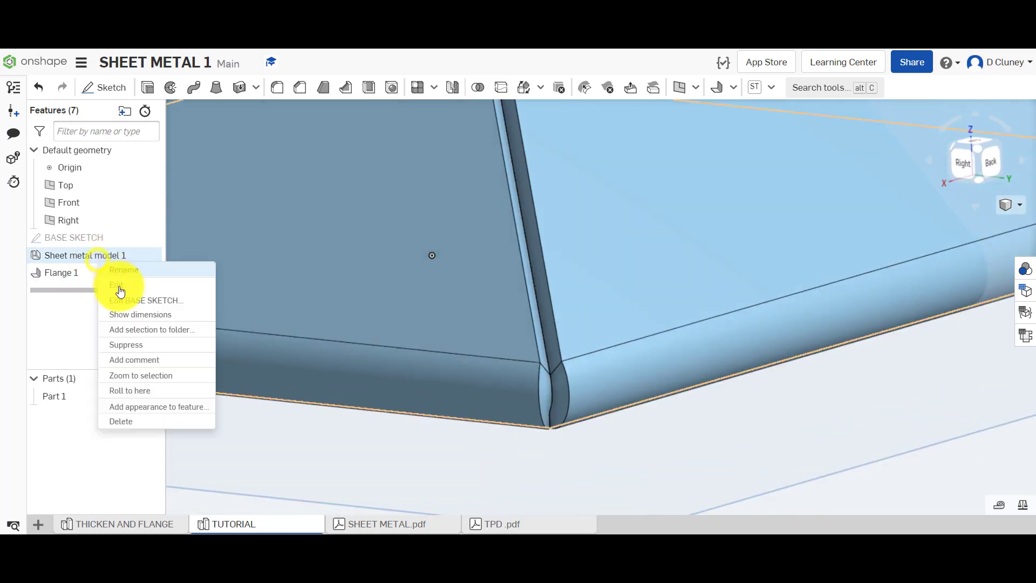
click(156, 284)
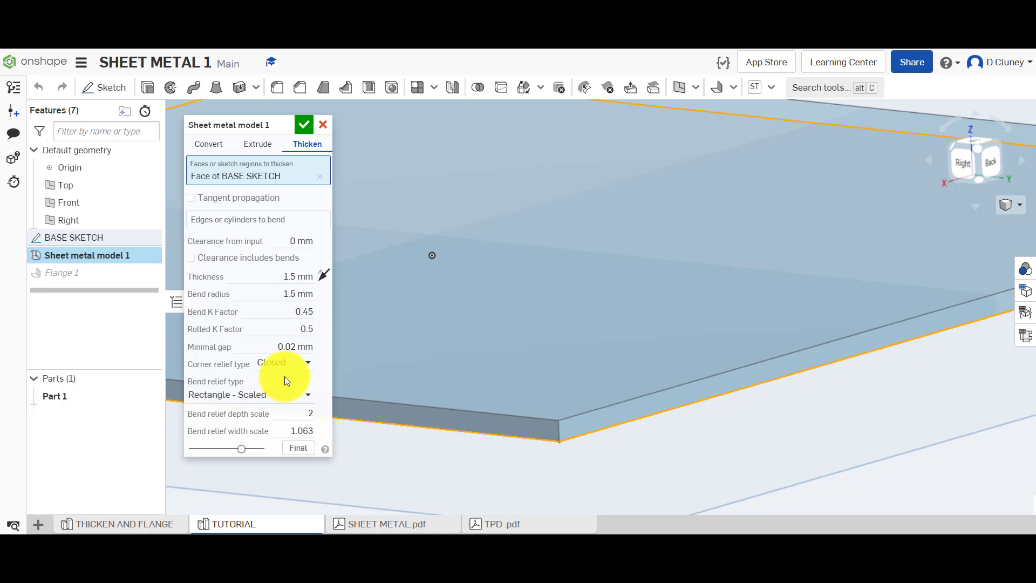
click(278, 395)
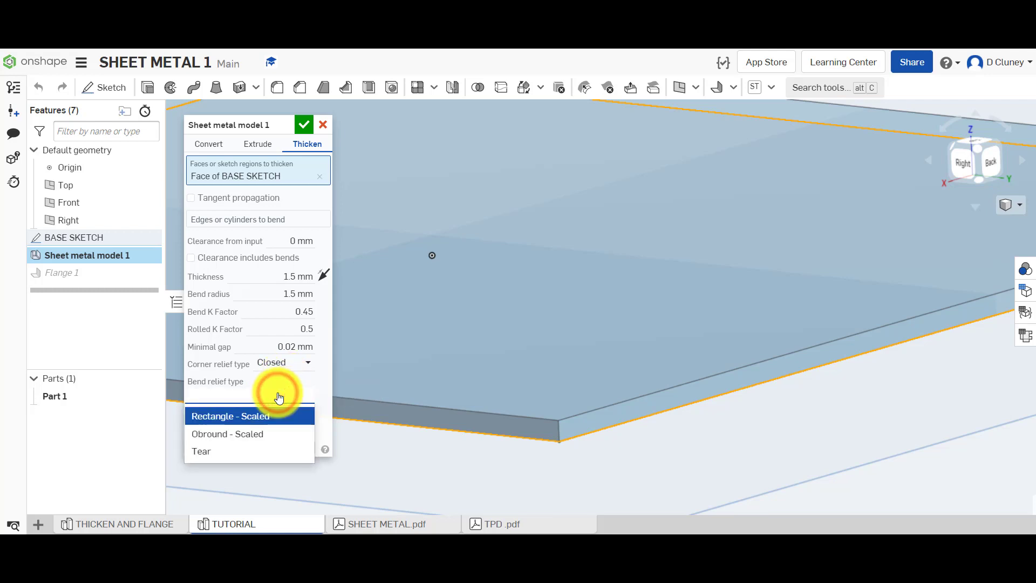
click(280, 382)
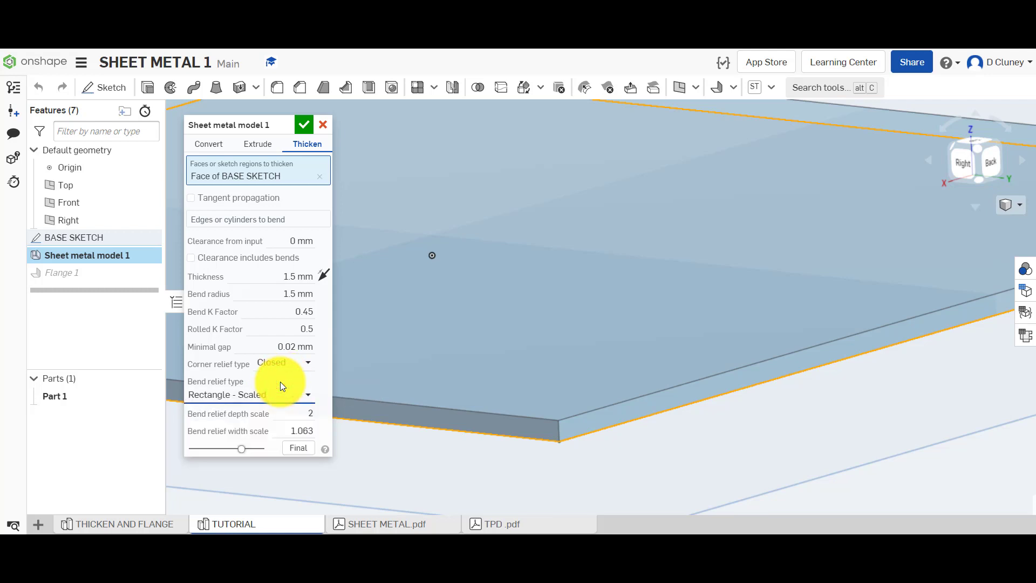
click(292, 364)
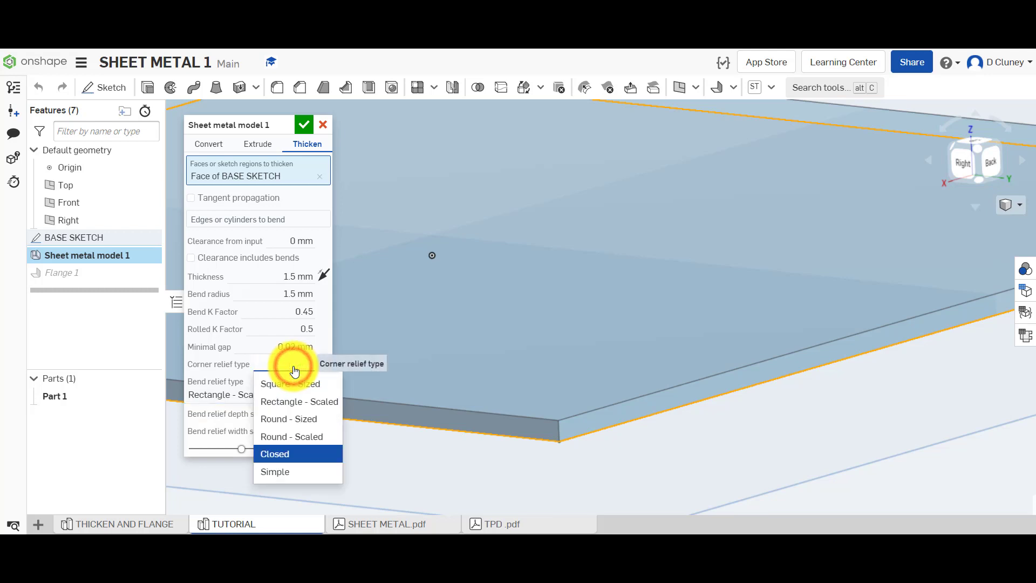
click(297, 472)
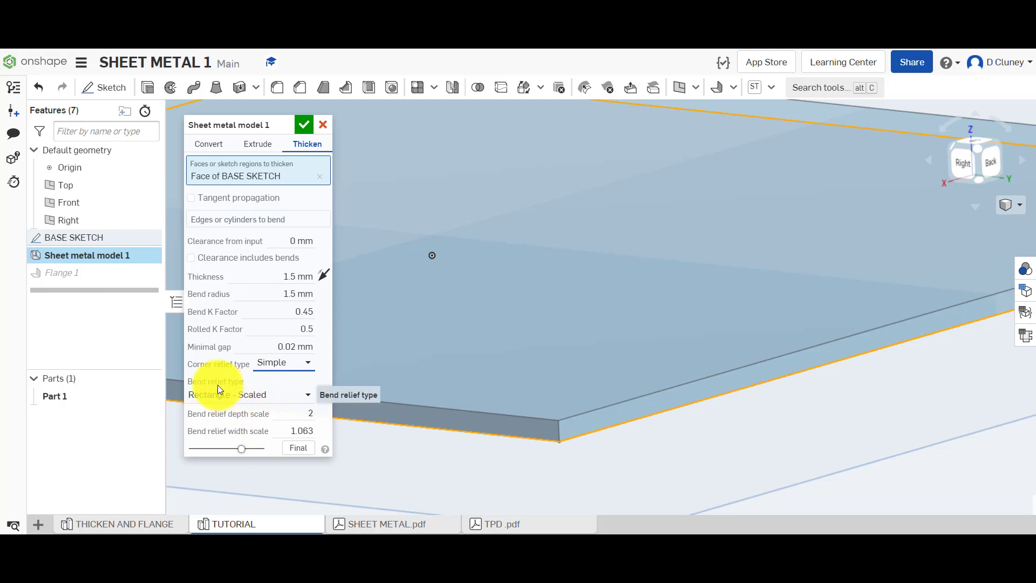
Review the available bend relief types and preview the final shape of the flange corner.
click(261, 396)
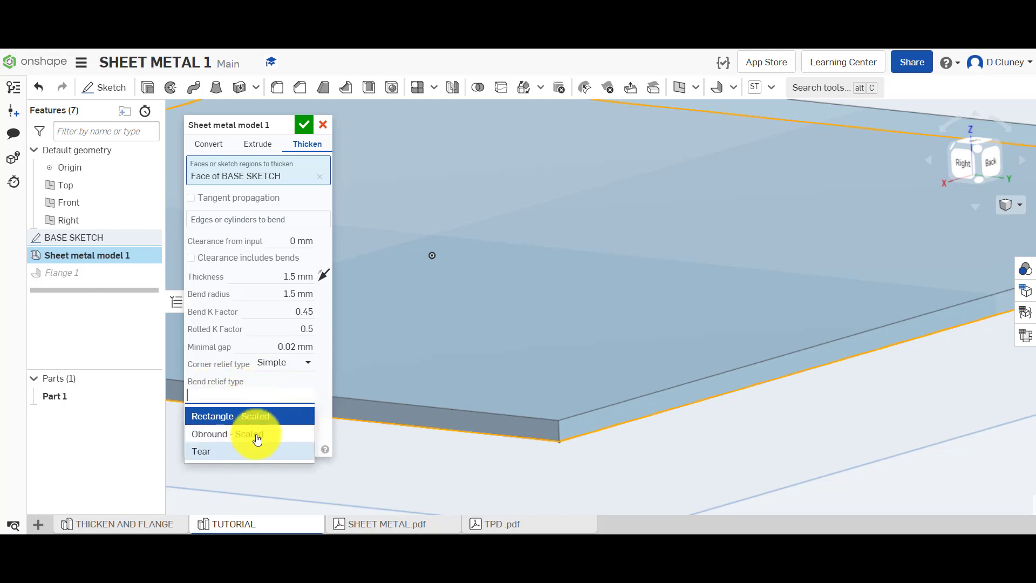
click(283, 379)
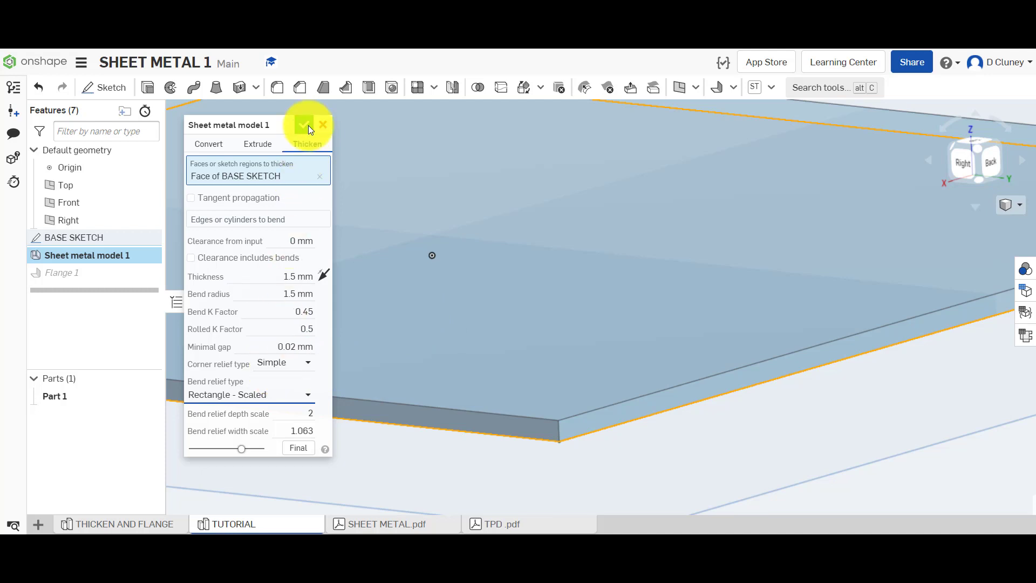
click(302, 450)
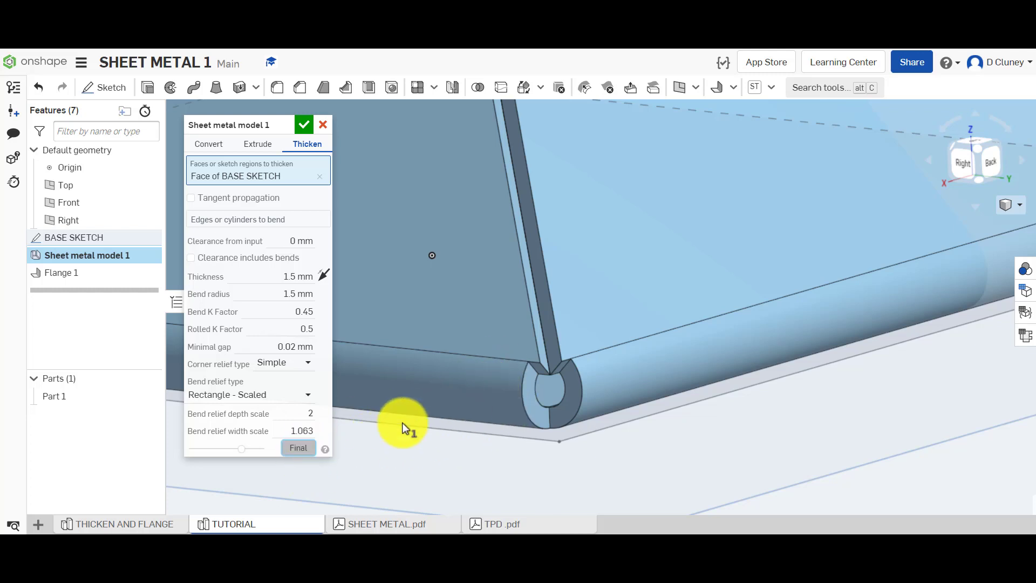
Try the Round - Sized corner relief type and inspect its effect on the previewed flange corner.
click(276, 363)
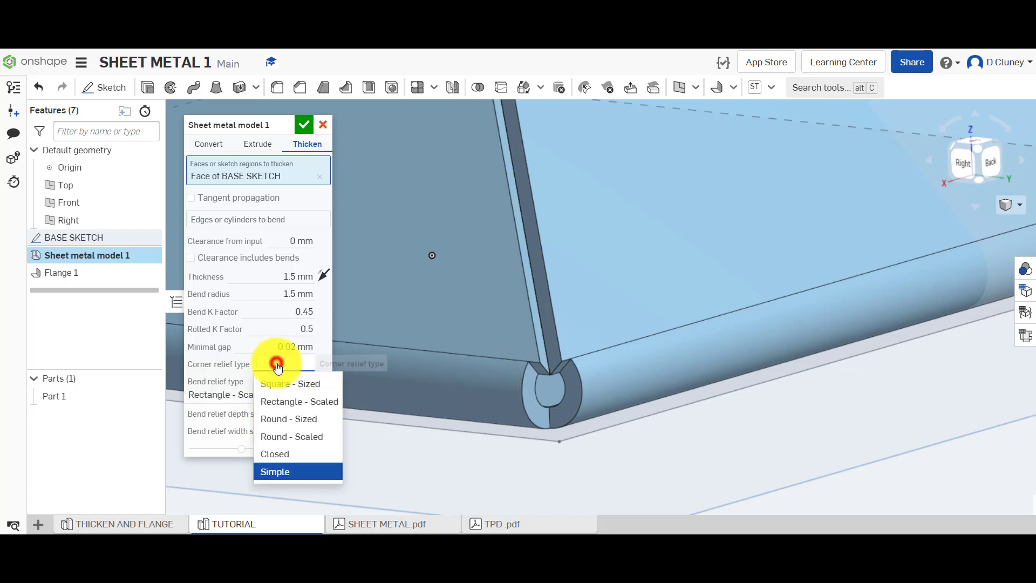
click(290, 419)
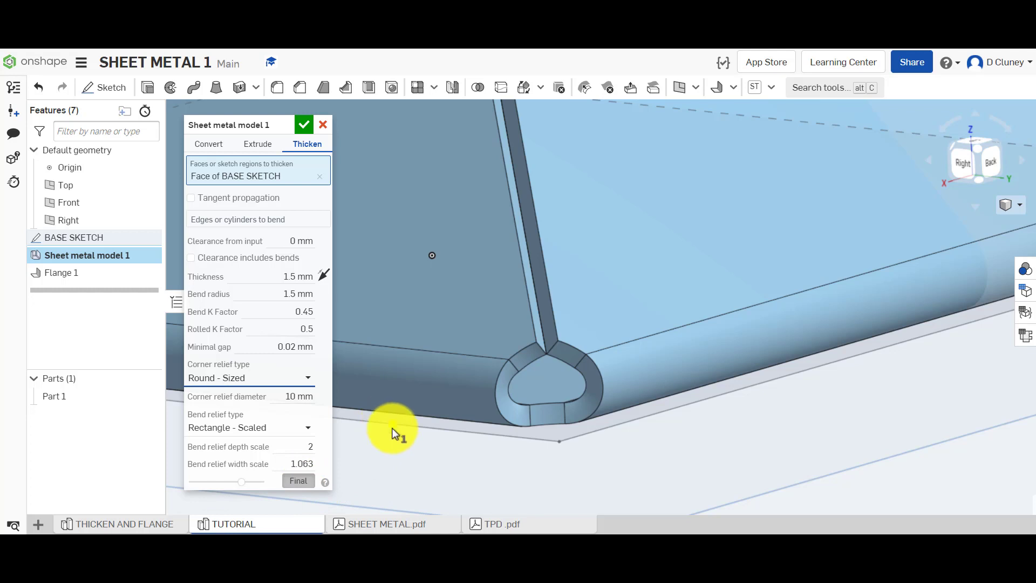
right_drag(393, 432, 377, 416)
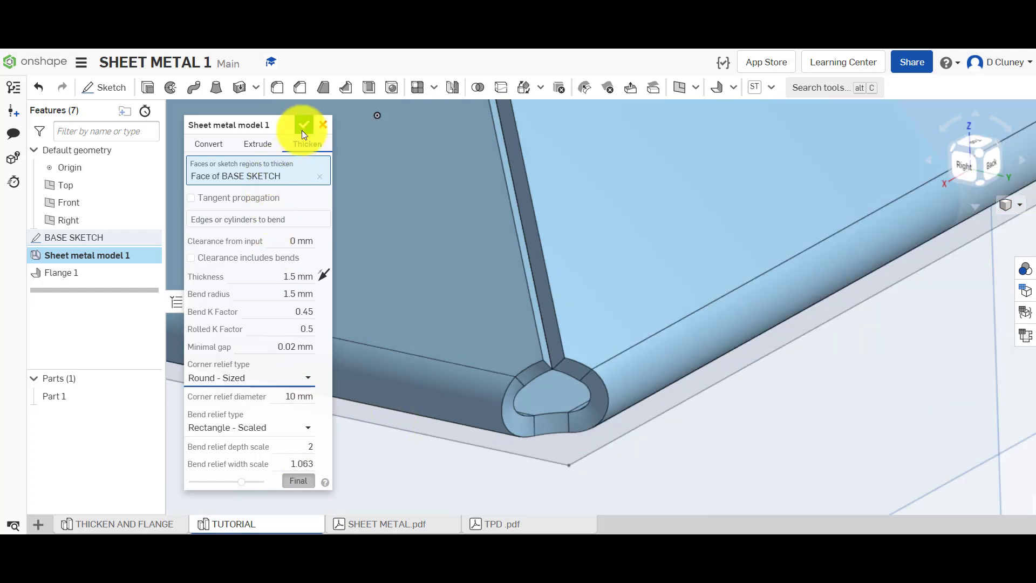
Set the corner relief type back to Simple and accept the changes to Sheet metal model 1.
click(276, 429)
click(281, 413)
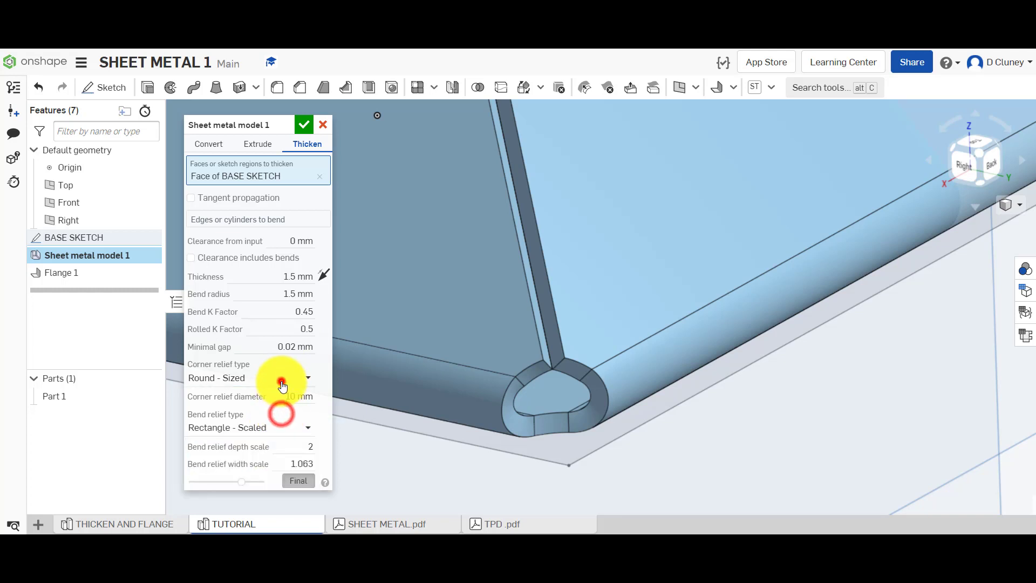
click(282, 384)
click(260, 483)
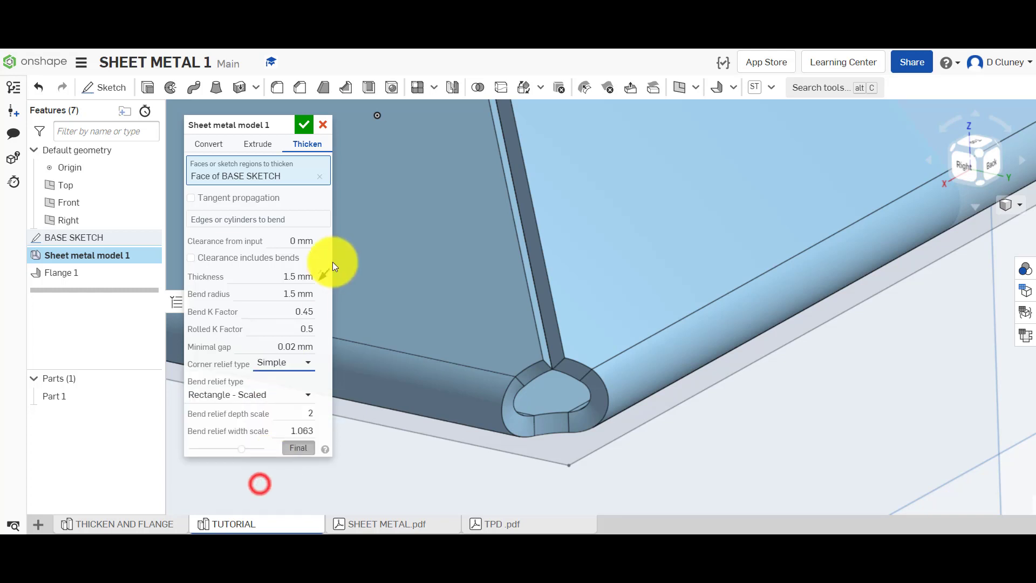
click(304, 124)
Examine the corner reliefs on the folded model and in its sheet metal flat pattern, and close the flat pattern.
scroll(393, 370, down, 3)
scroll(396, 372, down, 5)
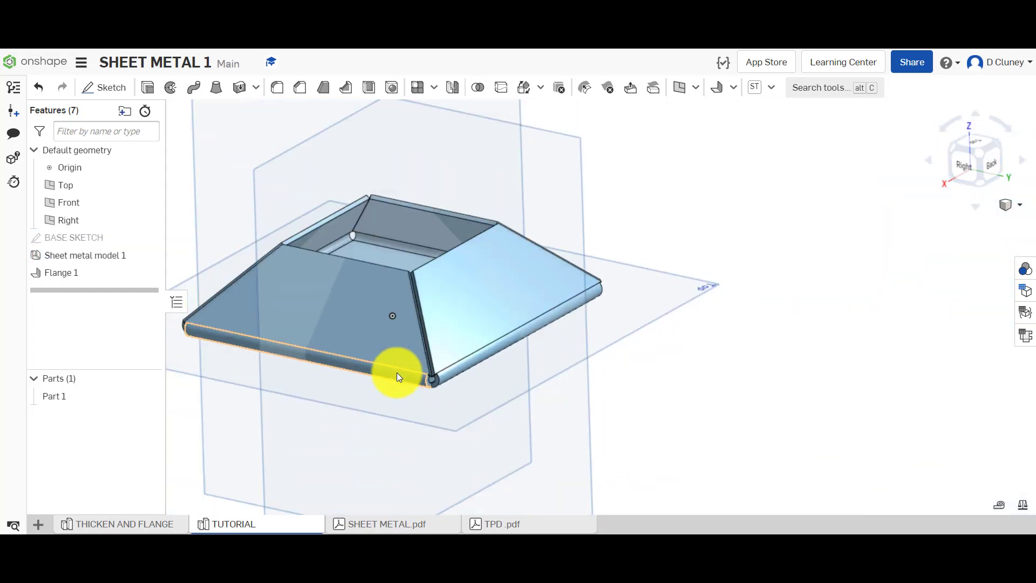
scroll(423, 214, up, 3)
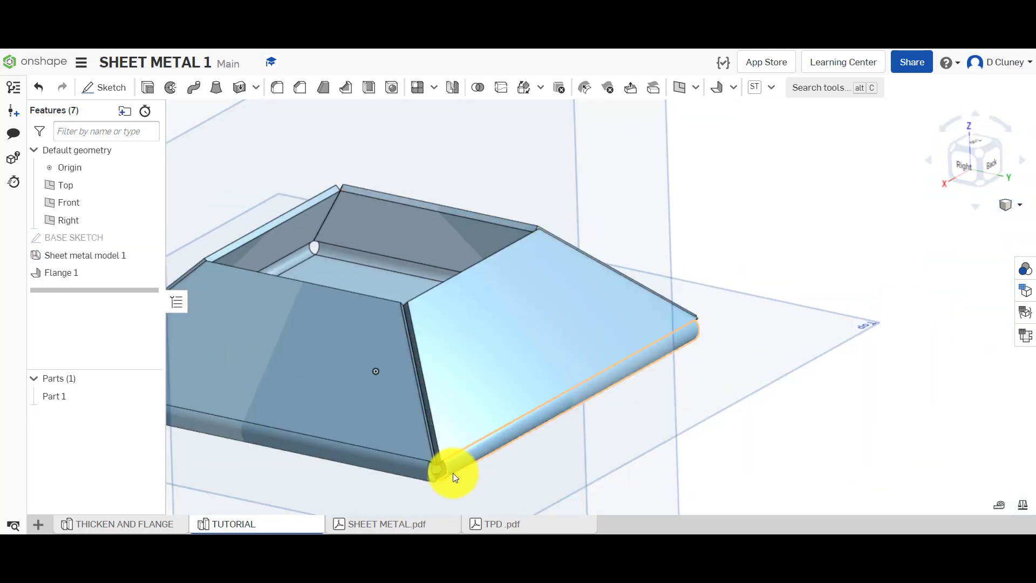
click(1024, 340)
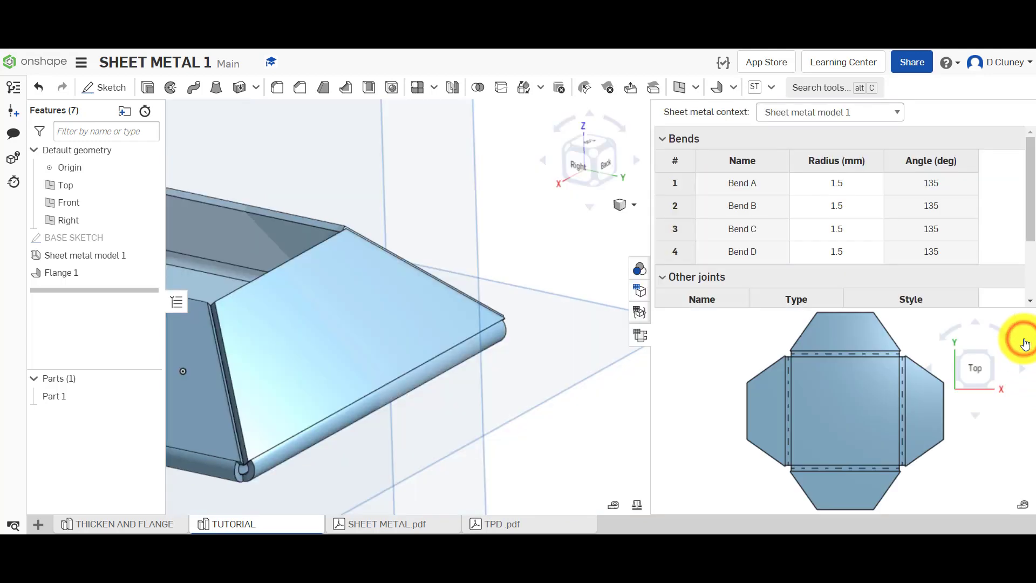
scroll(788, 464, up, 5)
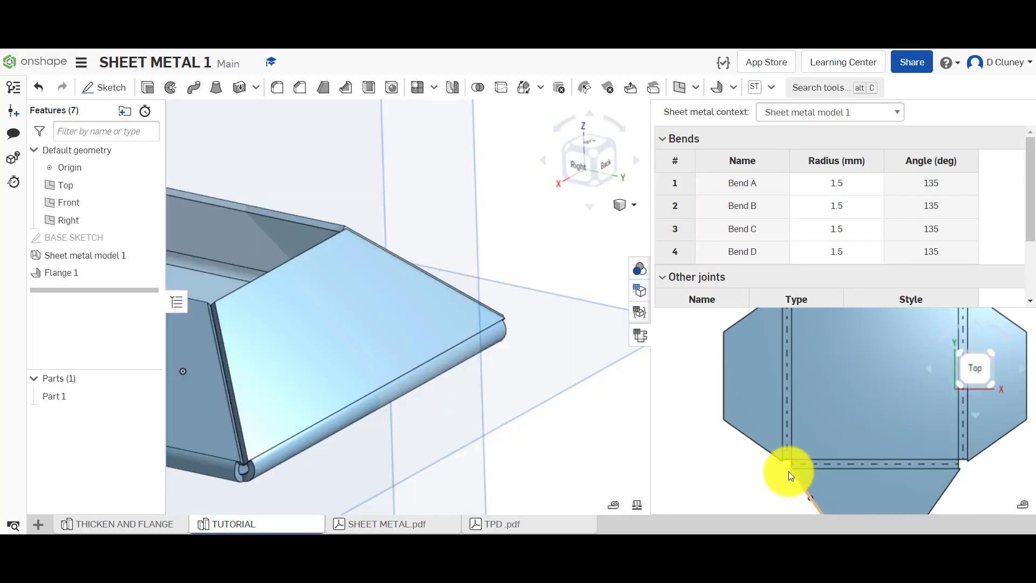
scroll(786, 461, down, 5)
scroll(785, 461, up, 2)
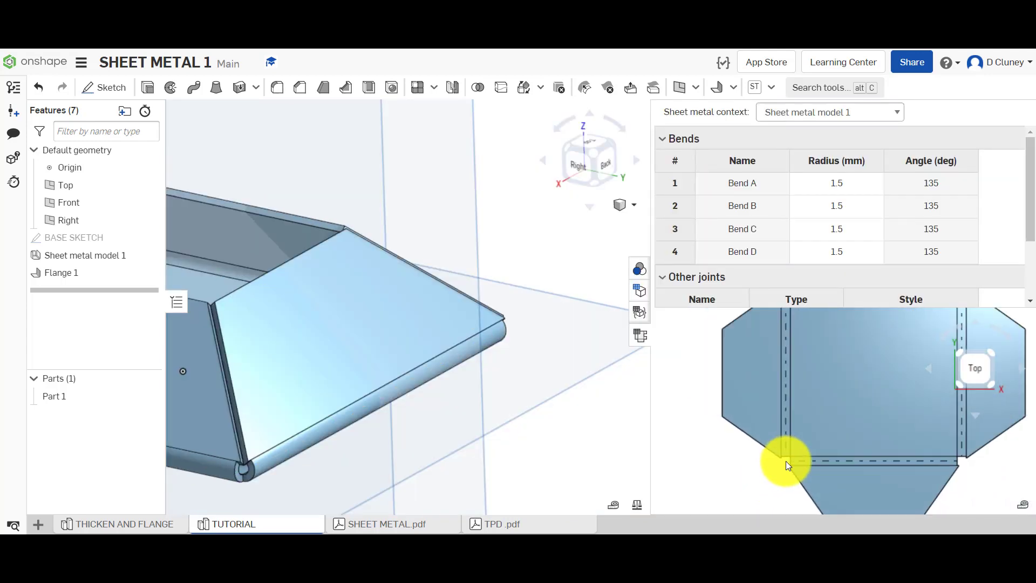
click(640, 336)
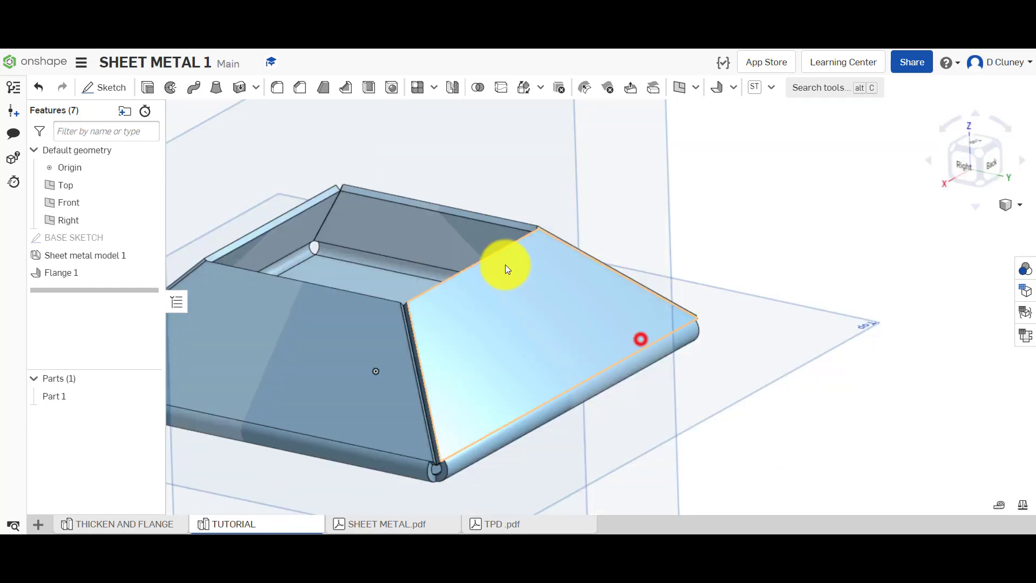
Switch to the THICKEN AND FLANGE part studio, accept Flange 1 and roll the feature history forward past Flange 2.
scroll(387, 182, down, 3)
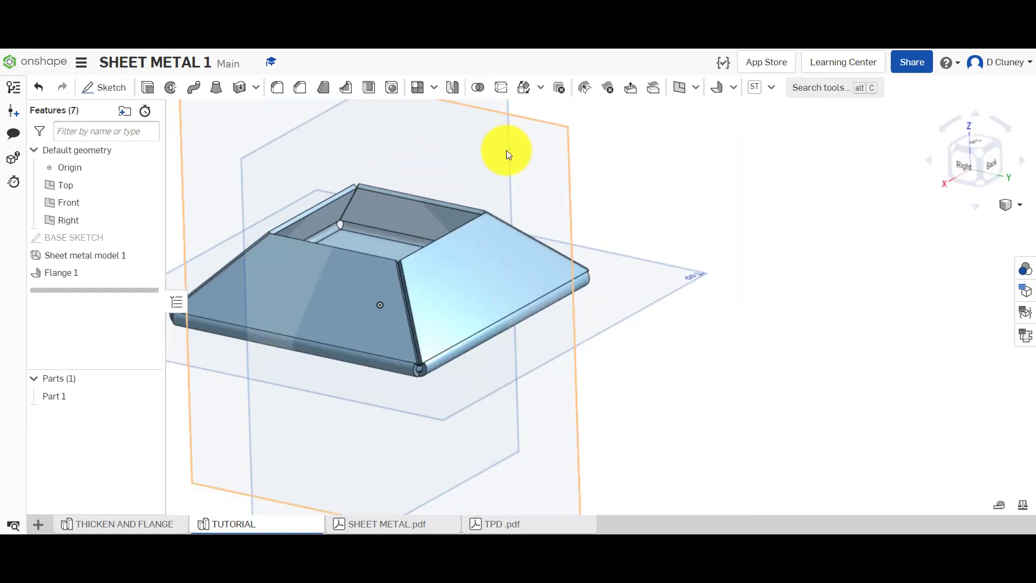
right_drag(507, 155, 490, 164)
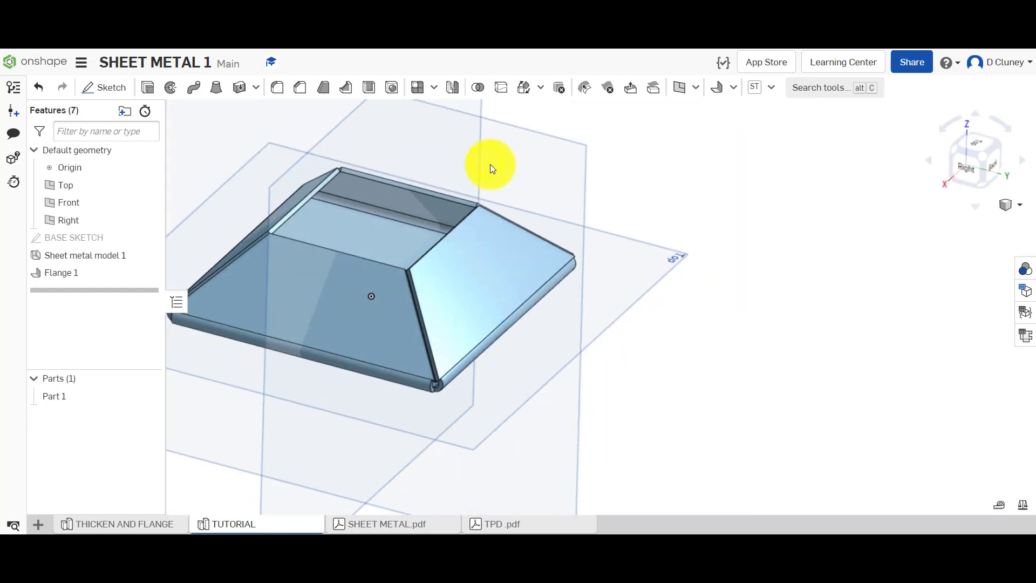
click(165, 525)
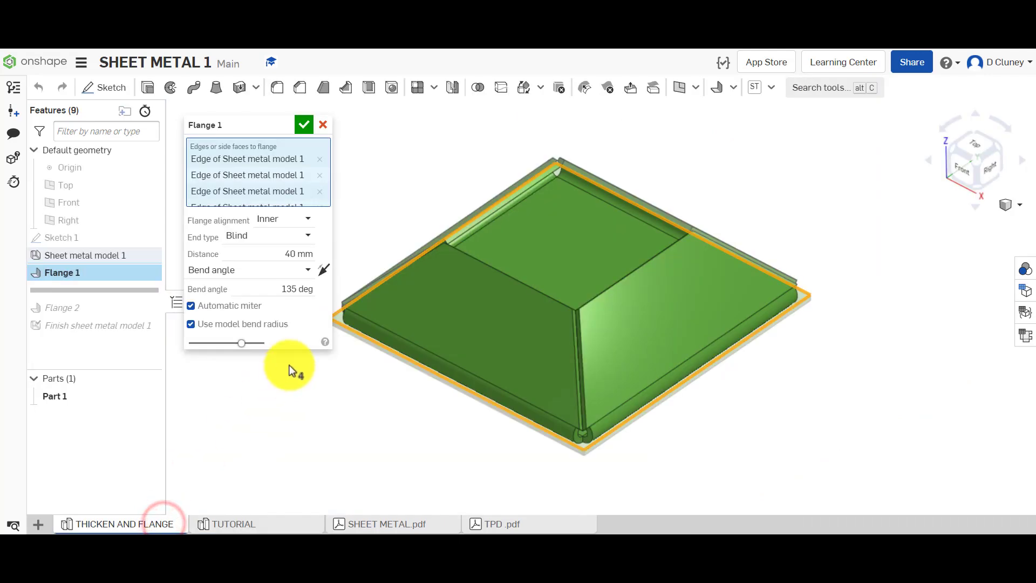
click(308, 128)
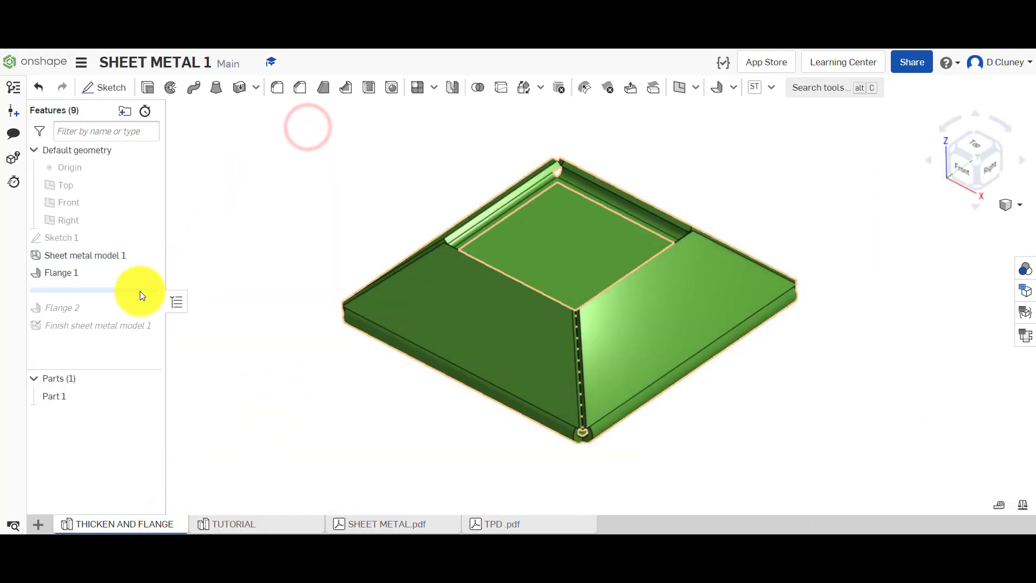
drag(140, 290, 144, 312)
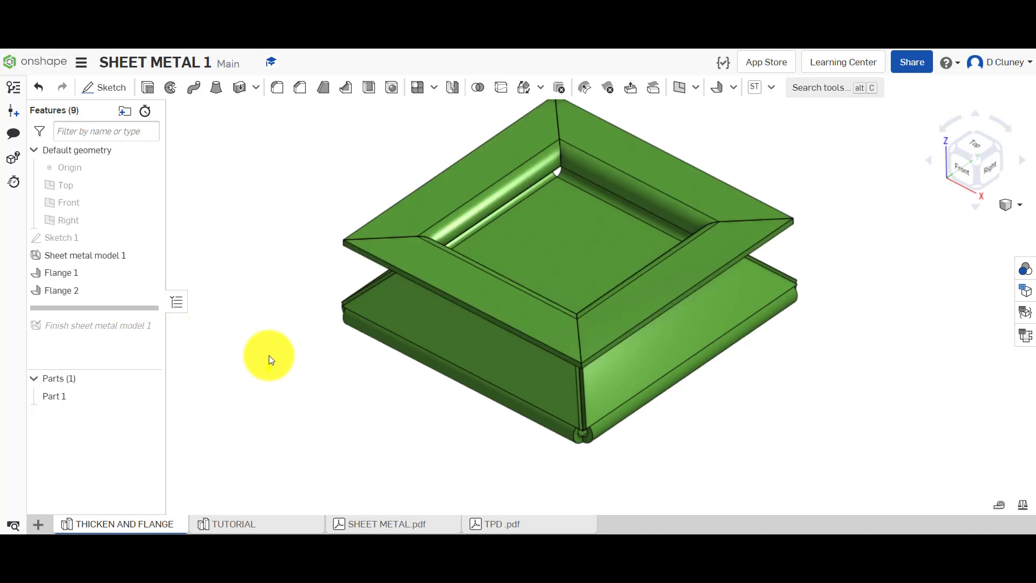
mouse_move(268, 355)
right_down()
mouse_move(270, 306)
mouse_move(266, 354)
right_up()
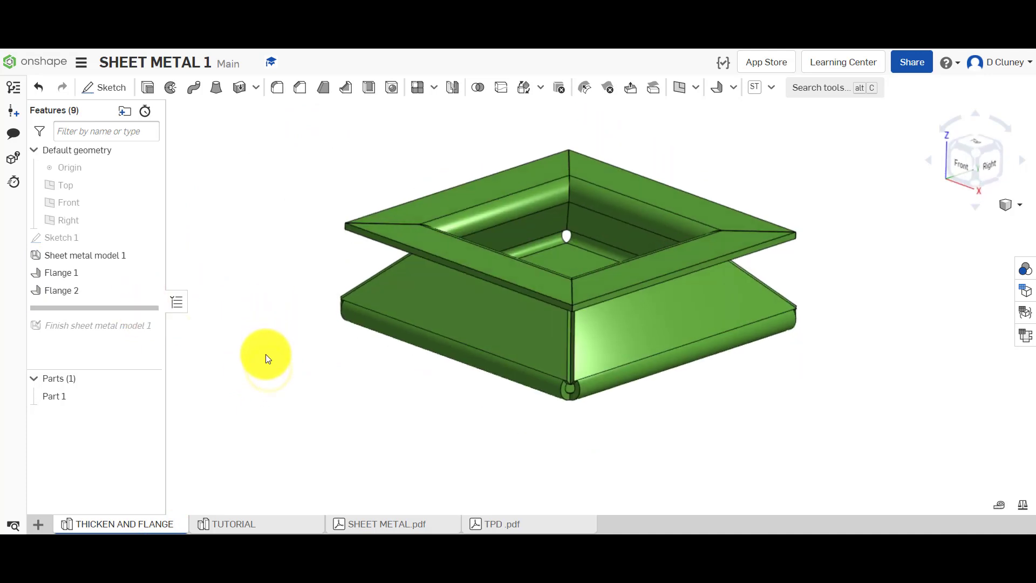
Open Flange 2 of the reference model to read its distance and bend angle, and close it.
right_click(85, 294)
click(105, 318)
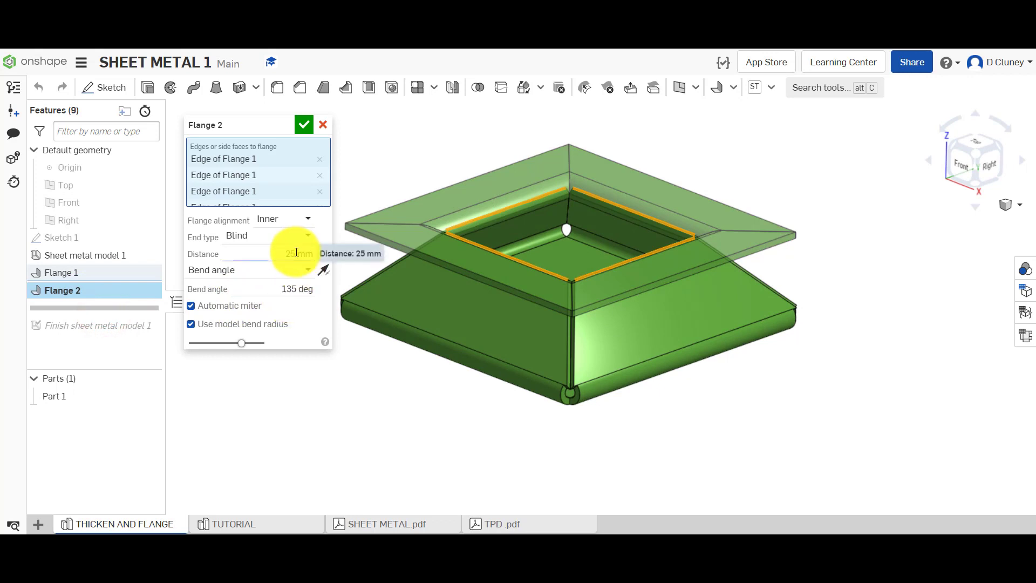
click(304, 126)
Return to the TUTORIAL part studio and start a 25 mm blind flange on the four upper edges of Flange 1.
click(223, 523)
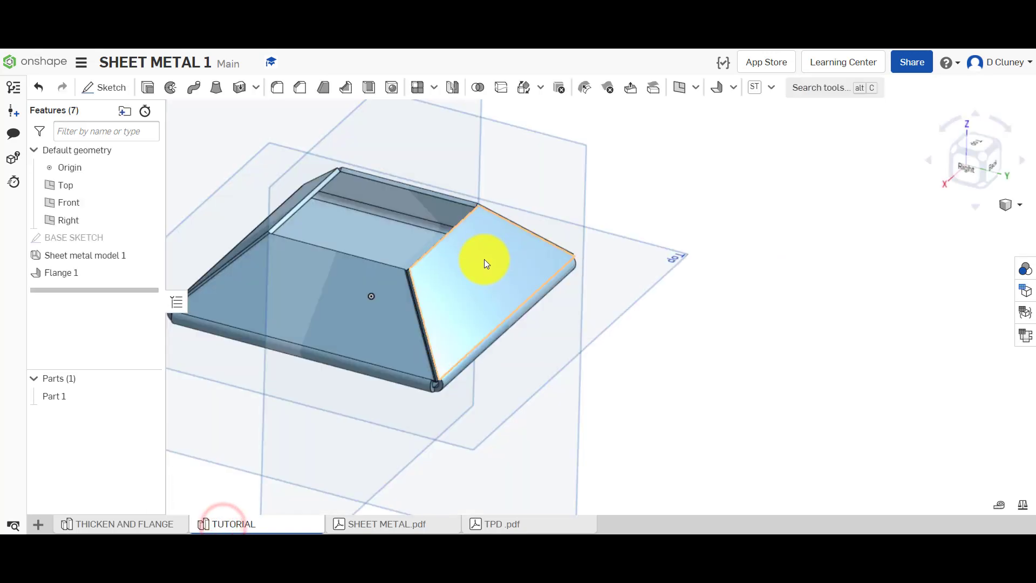
scroll(324, 168, up, 3)
scroll(310, 156, up, 3)
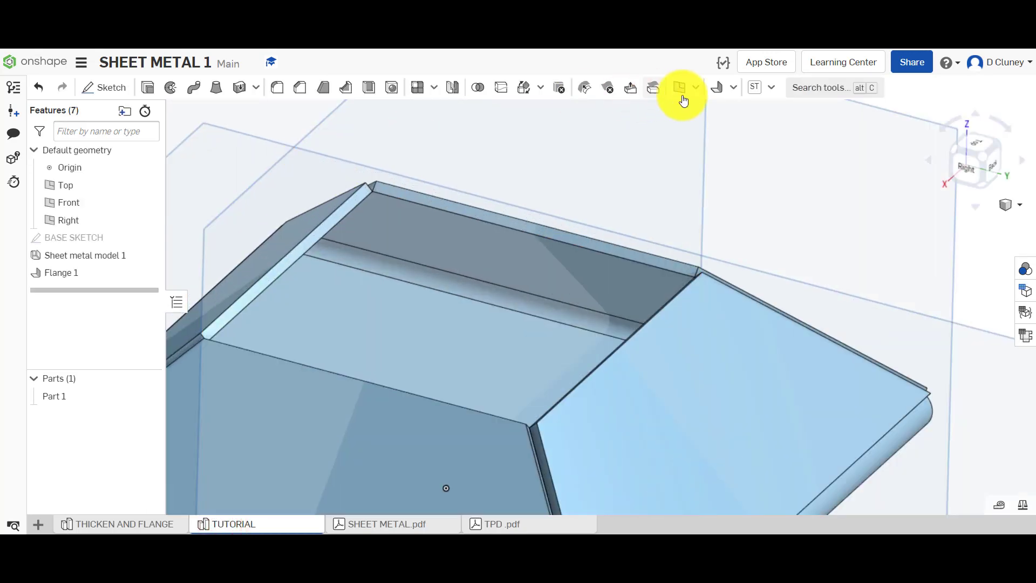
click(726, 94)
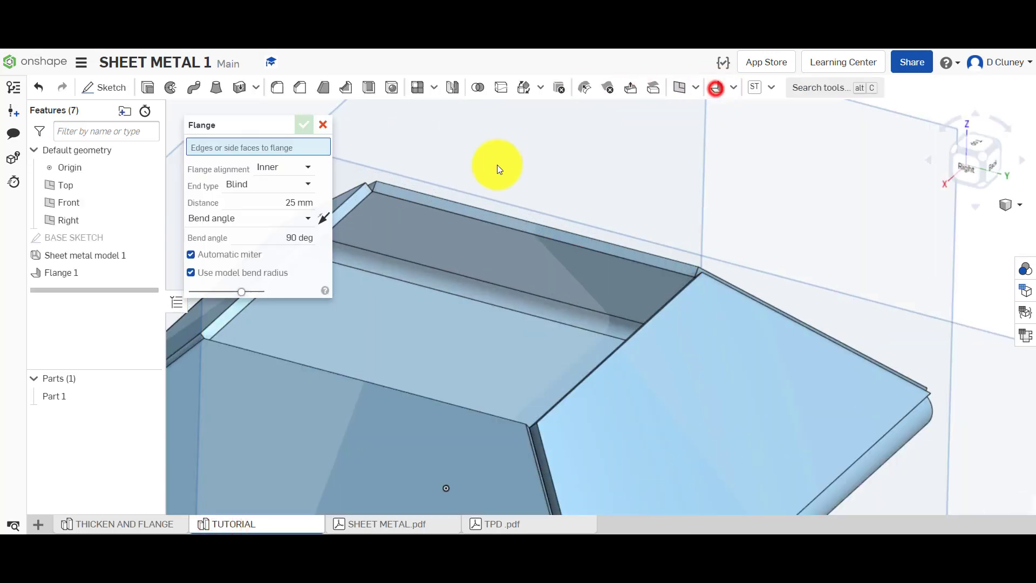
click(341, 206)
click(444, 199)
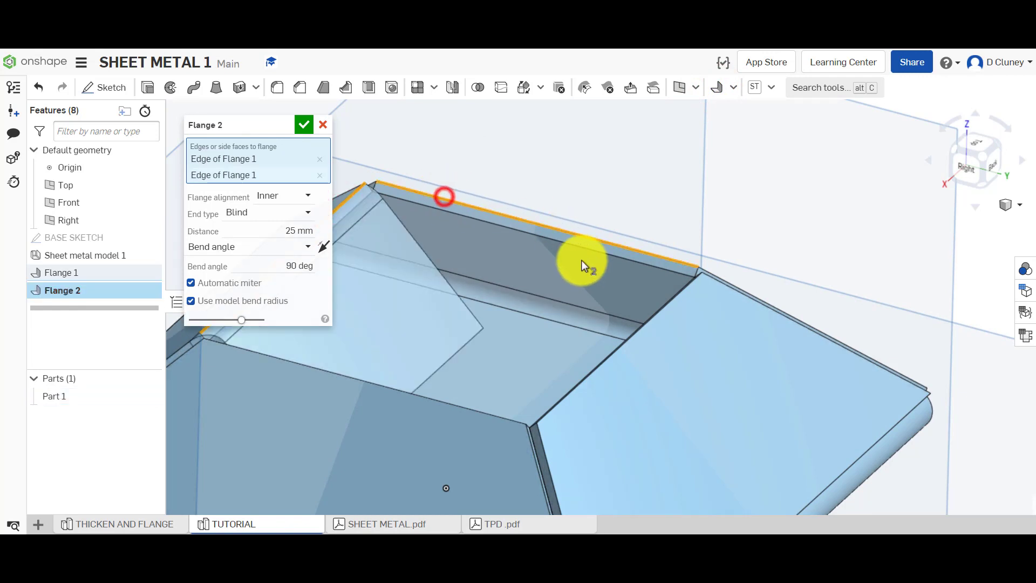
click(656, 309)
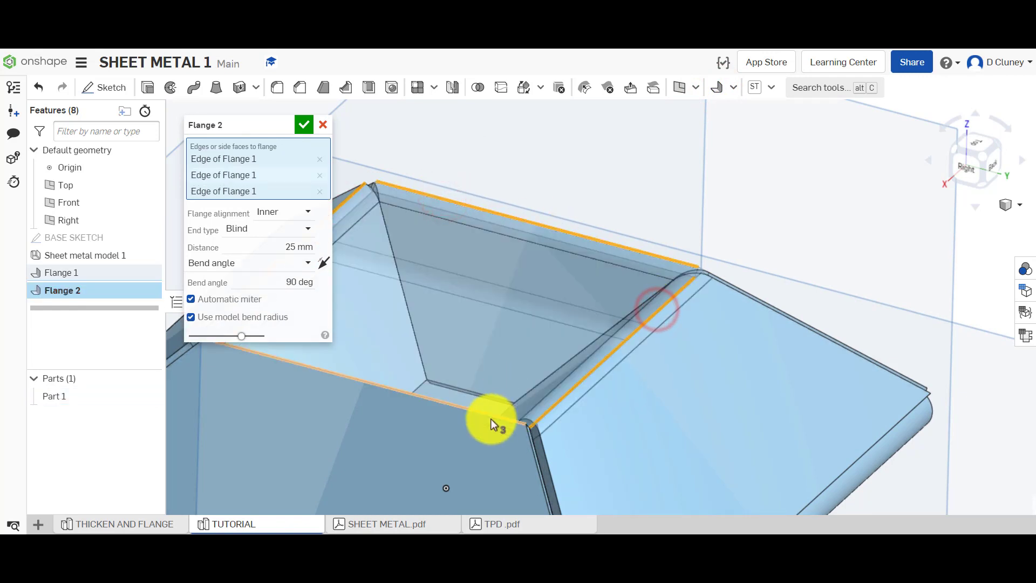
click(490, 419)
Set Flange 2's bend angle to 135 deg and flip it to the opposite side so it folds outward.
click(296, 288)
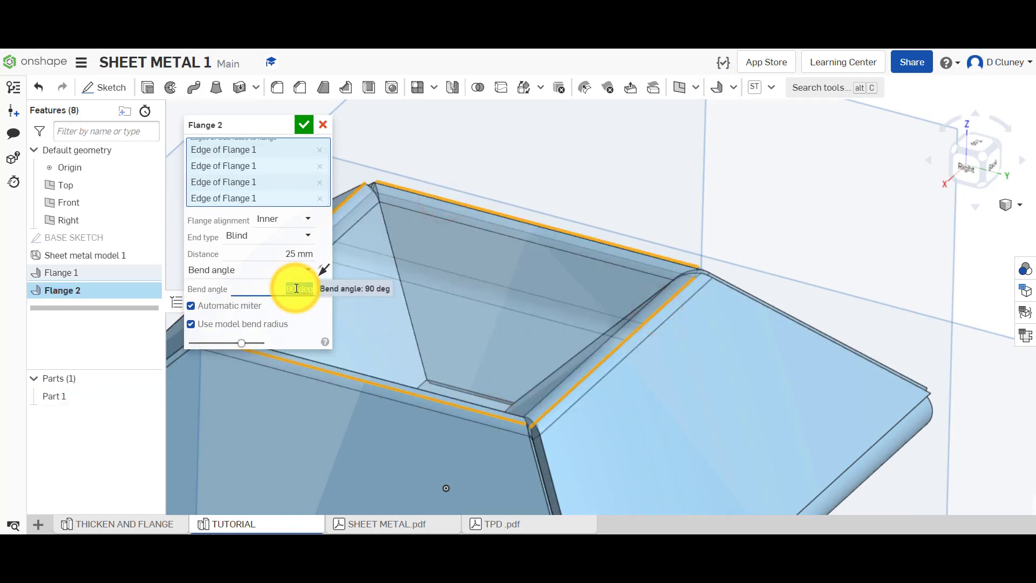
double_click(297, 288)
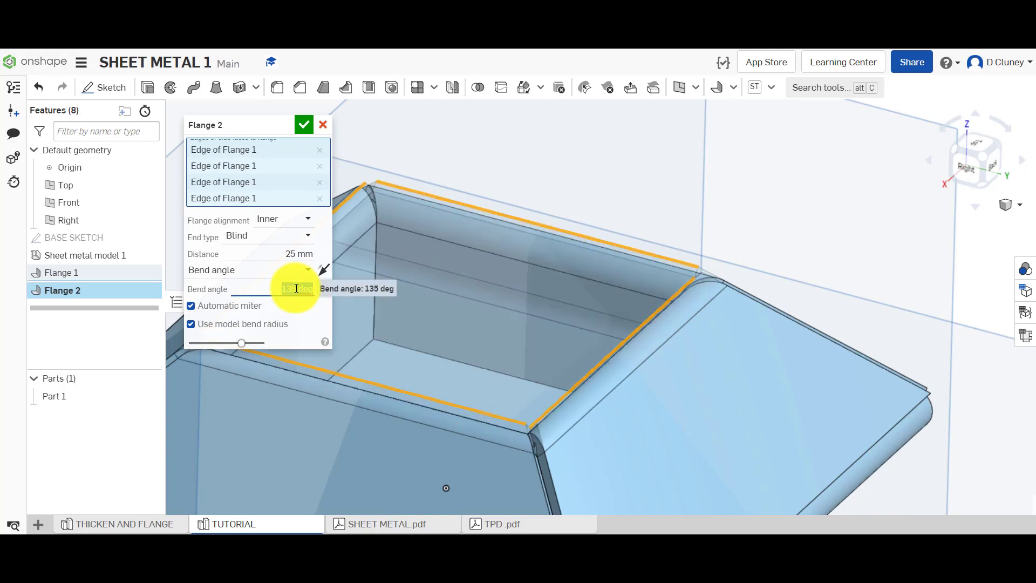
click(319, 271)
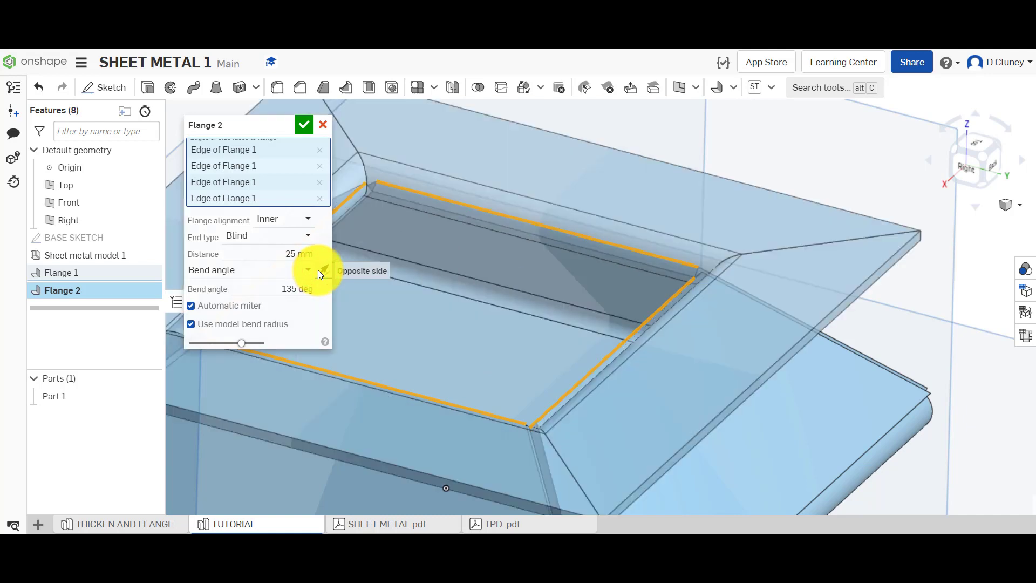
Try the Outer flange alignment on Flange 2 and set it back to Inner.
click(300, 253)
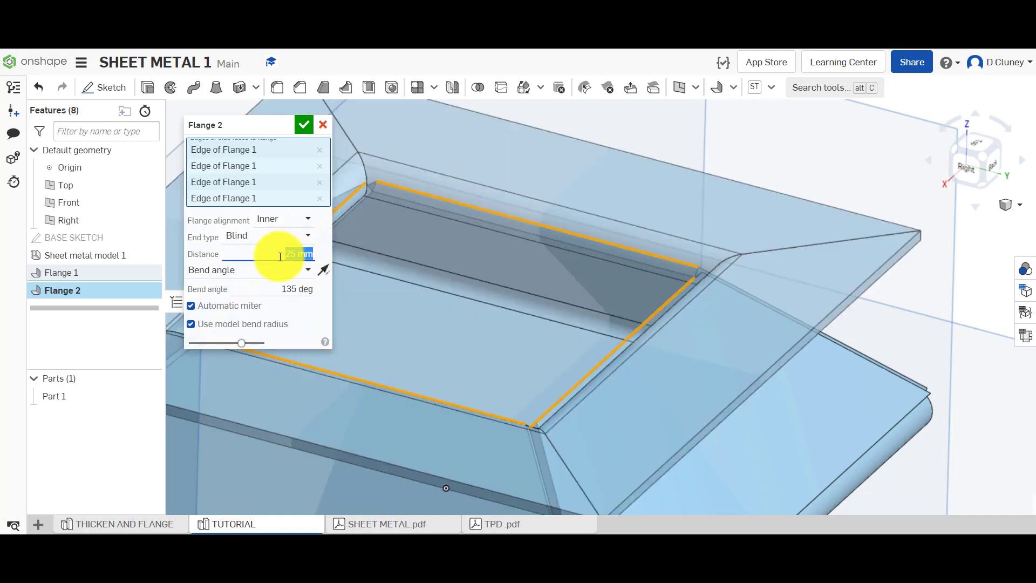
click(286, 222)
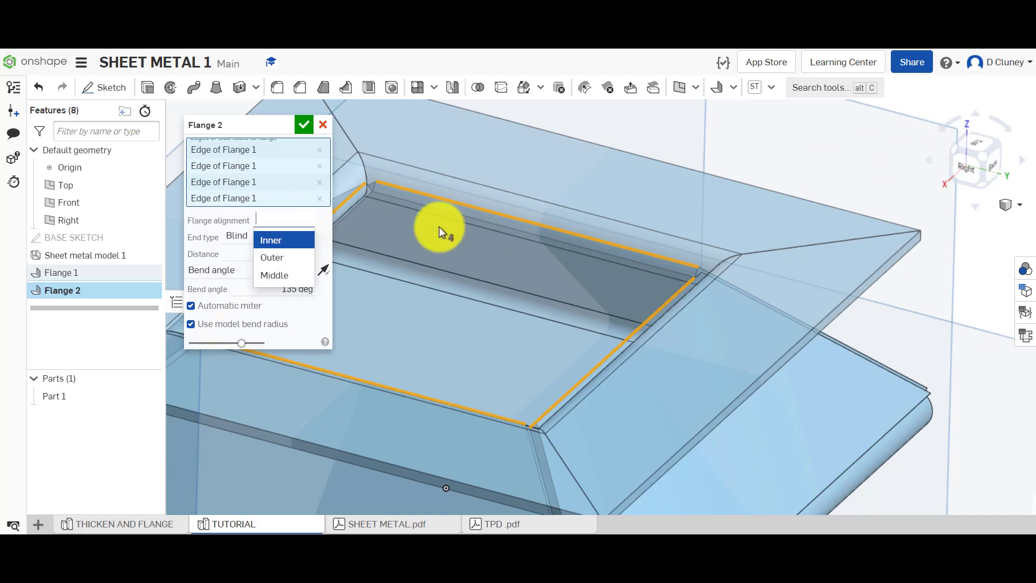
click(286, 256)
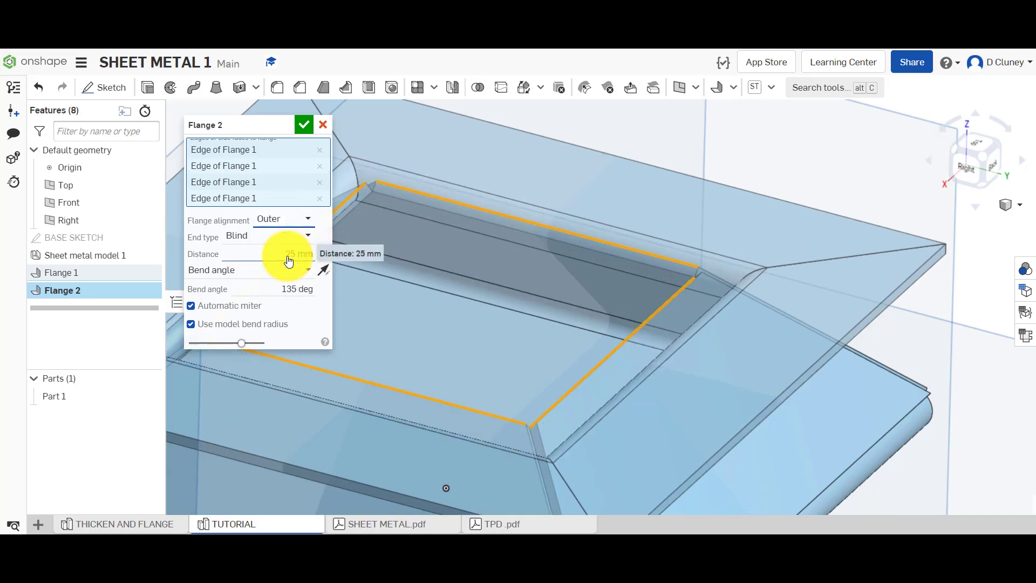
click(293, 232)
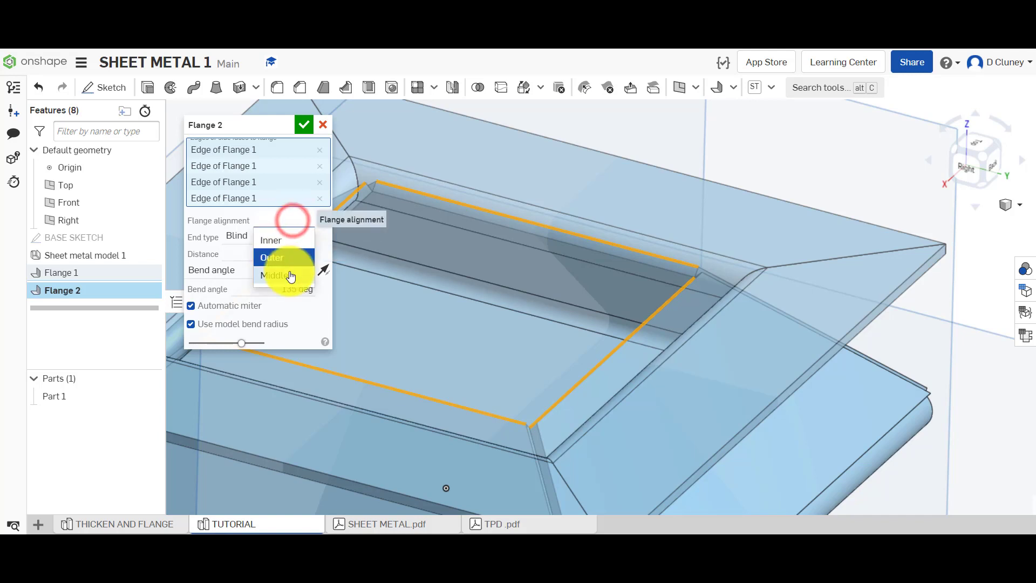
click(297, 239)
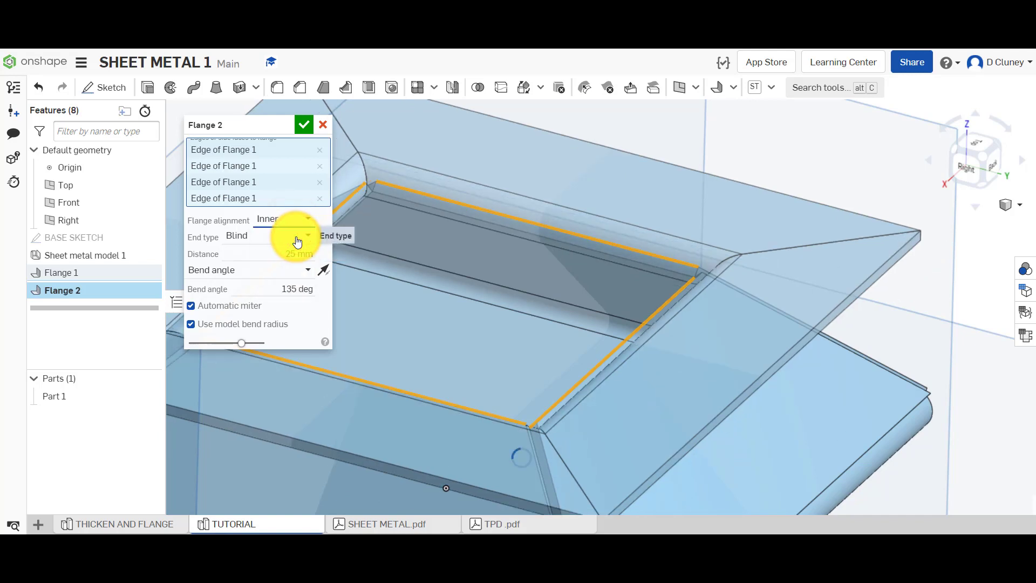
Try a custom bend radius of 0.5 mm on Flange 2 and return to the model bend radius.
click(264, 325)
click(285, 339)
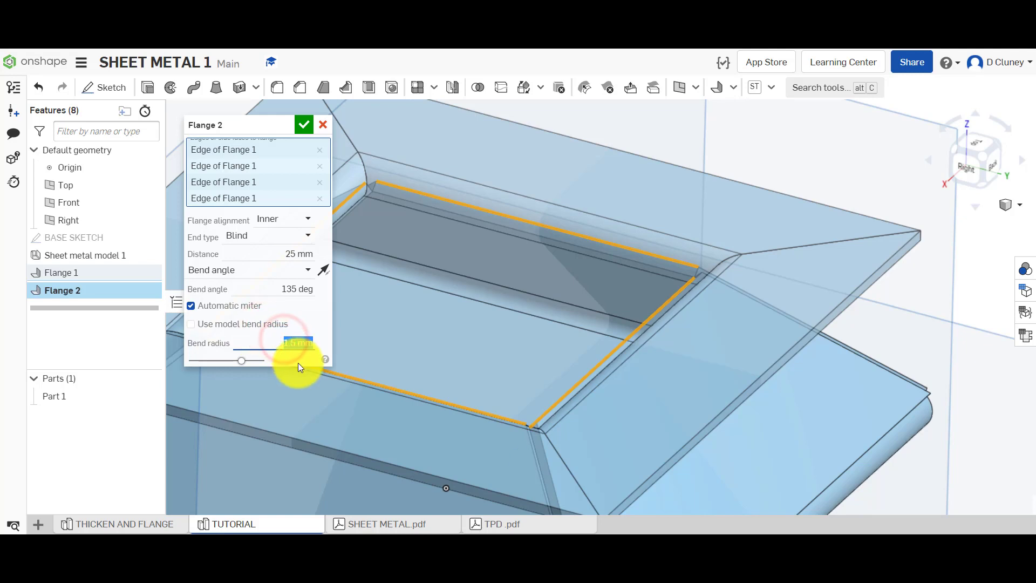
text(0)
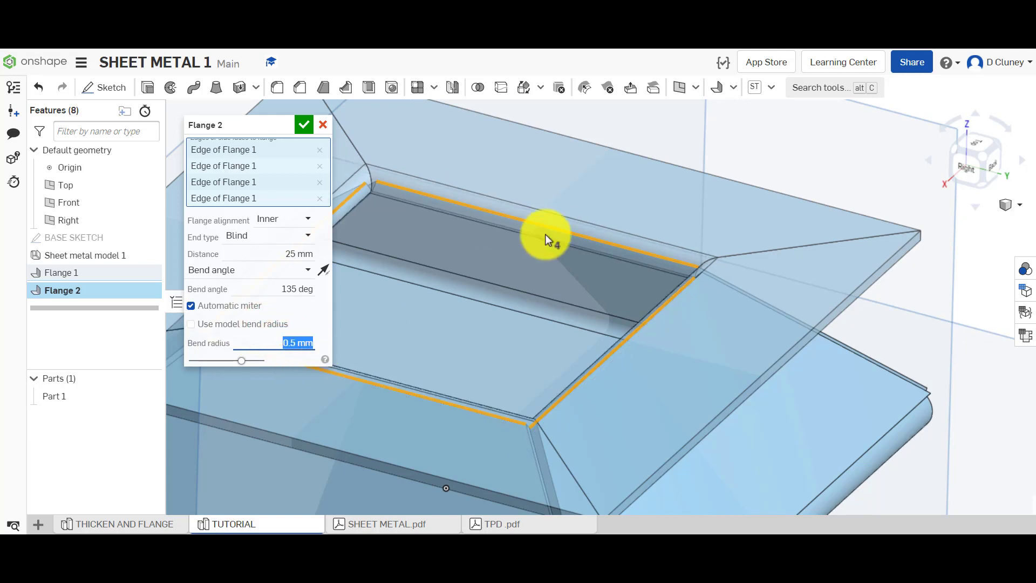
click(244, 328)
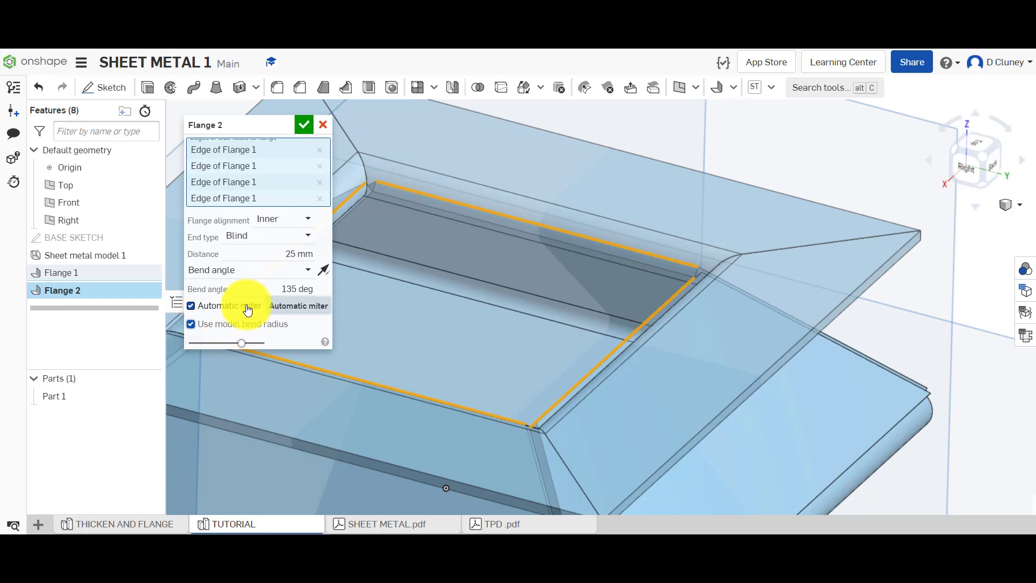
Try Flange 2 without automatic miter to compare its corners, and re-enable automatic miter.
scroll(478, 274, down, 3)
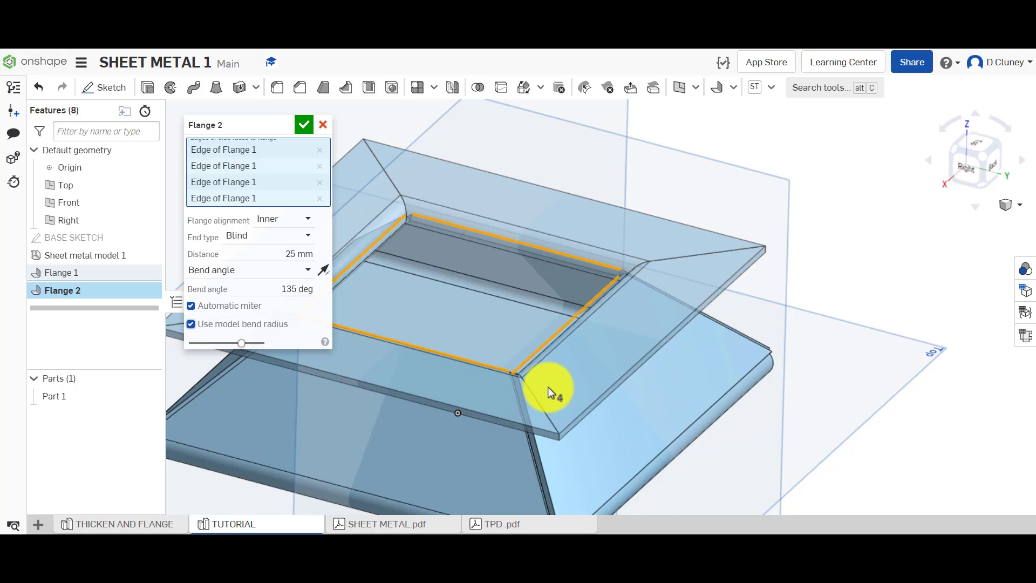
scroll(556, 414, up, 5)
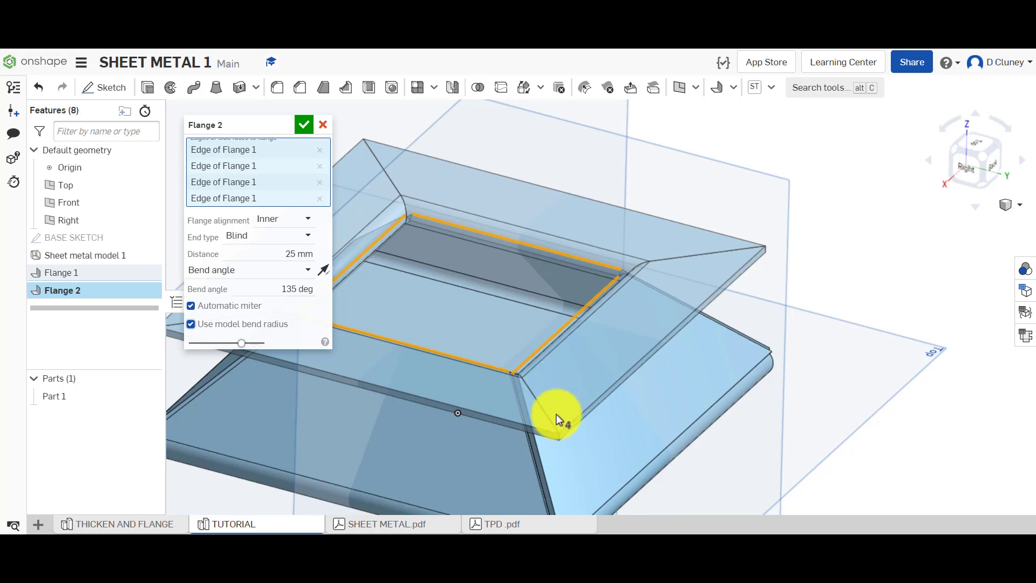
scroll(542, 421, down, 2)
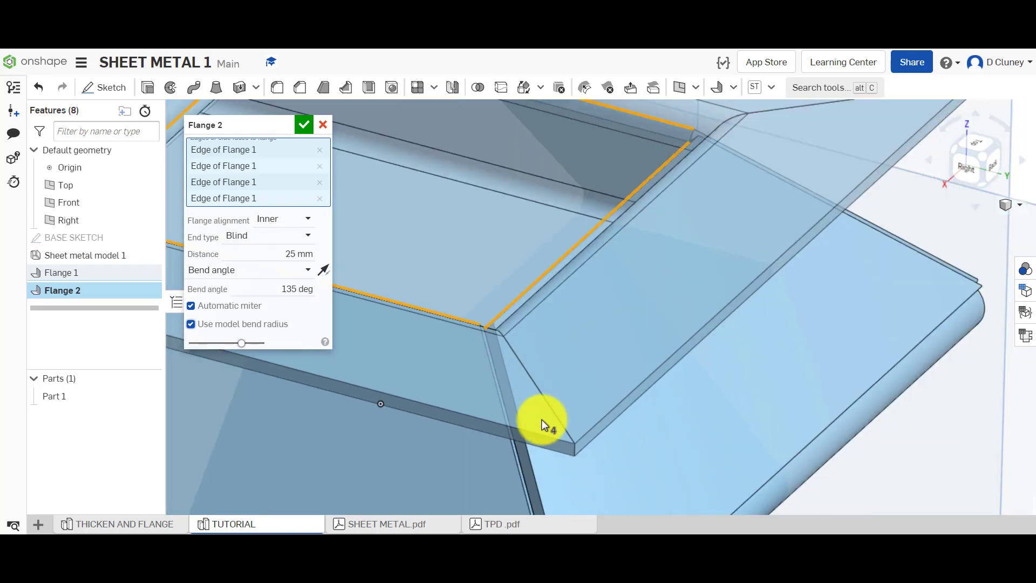
click(254, 314)
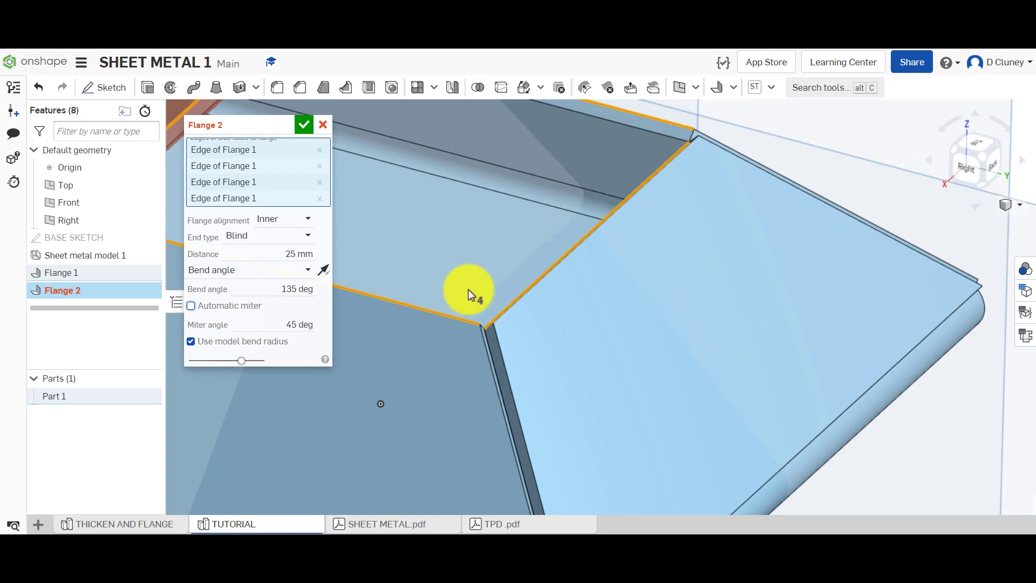
scroll(467, 289, down, 5)
scroll(390, 204, up, 4)
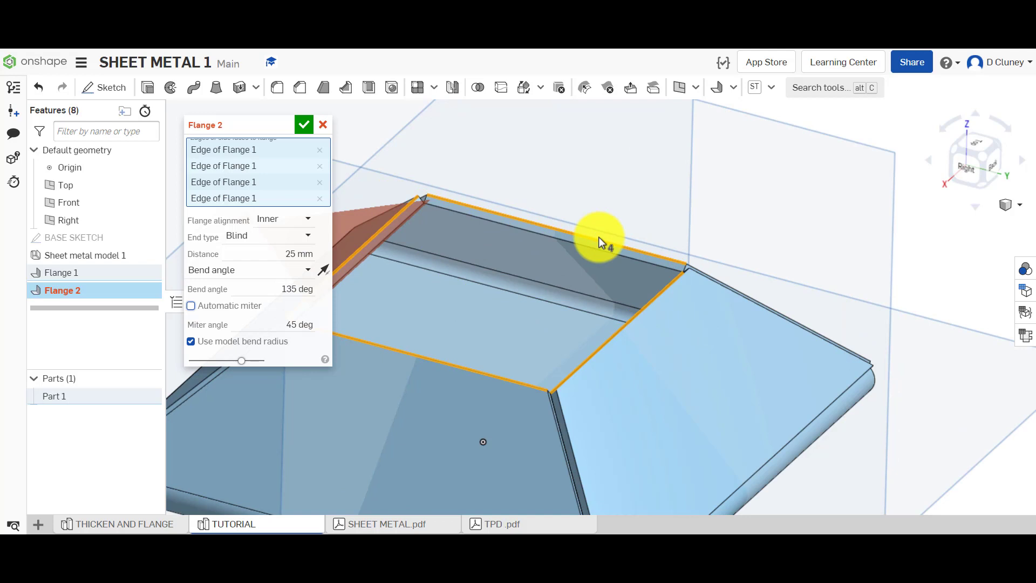
click(247, 307)
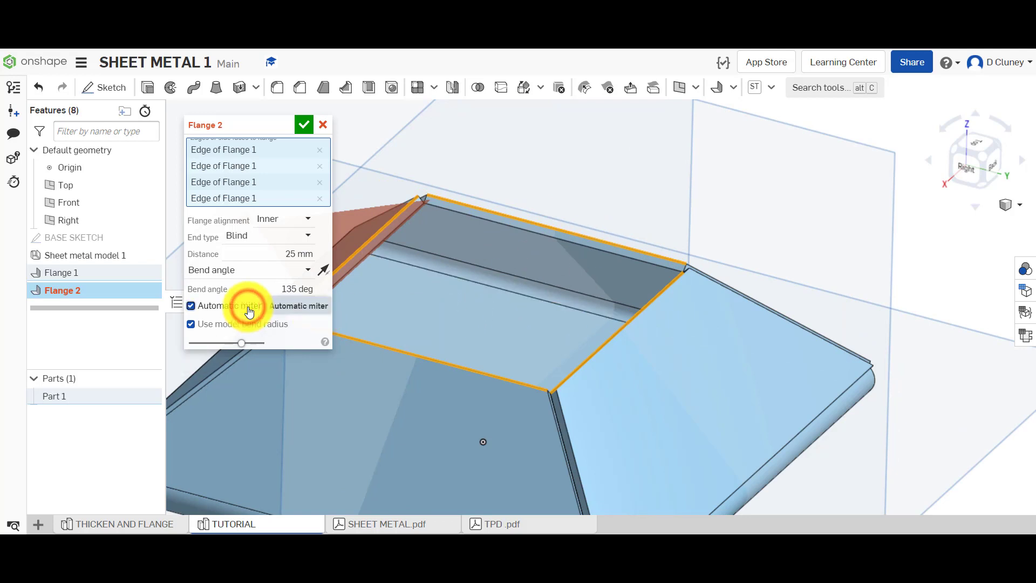
Accept Flange 2 with the inner alignment, automatic miter and model bend radius, and fit the part in view.
click(302, 128)
scroll(358, 253, up, 3)
key(f)
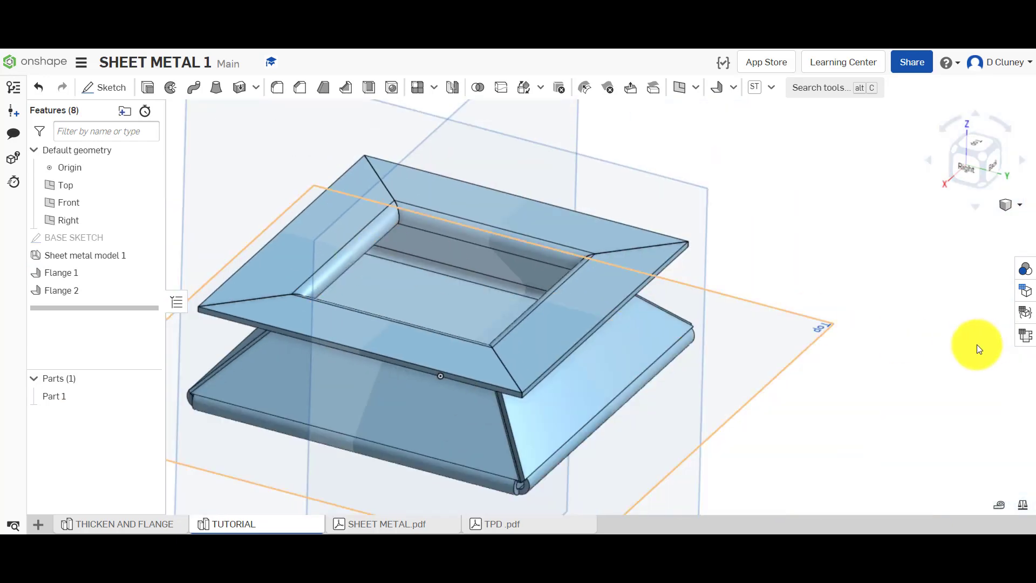
Examine the sheet metal table and flat pattern of the part with both flanges, and close them.
click(1024, 335)
scroll(785, 435, down, 5)
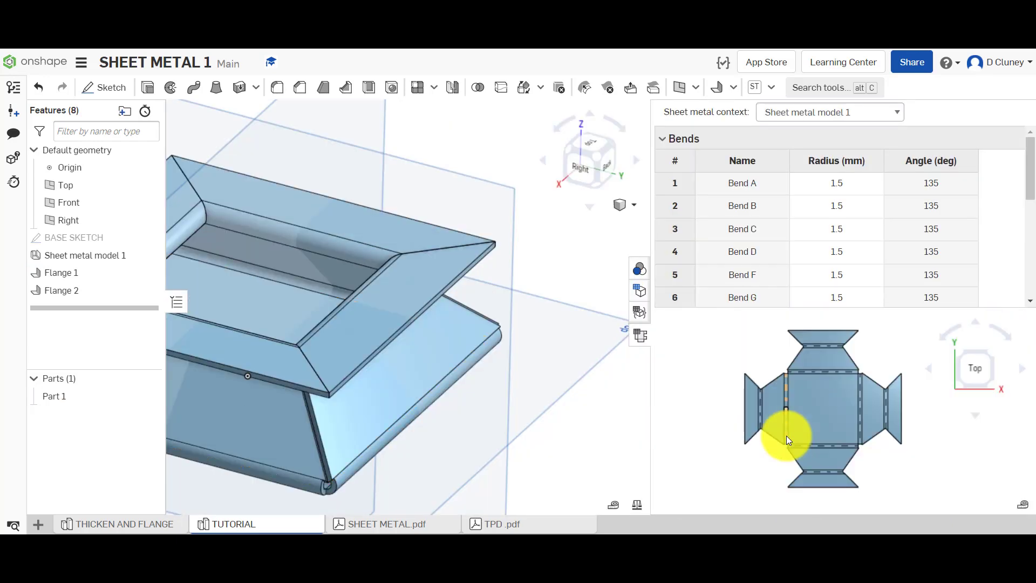
scroll(786, 435, up, 2)
scroll(786, 436, down, 1)
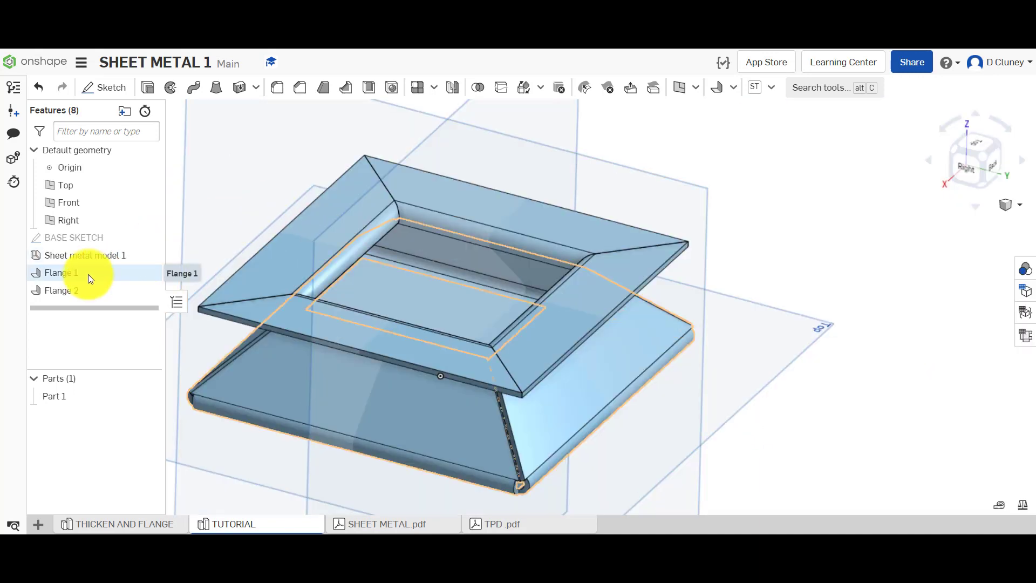
Reopen Flange 1, try it without automatic miter, and accept it with automatic miter restored.
right_click(88, 274)
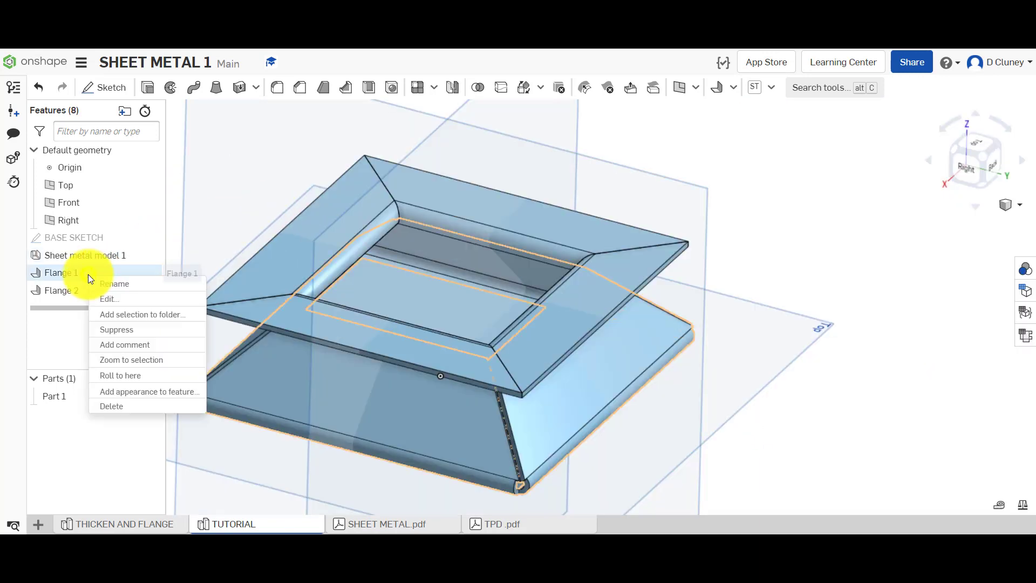
click(129, 298)
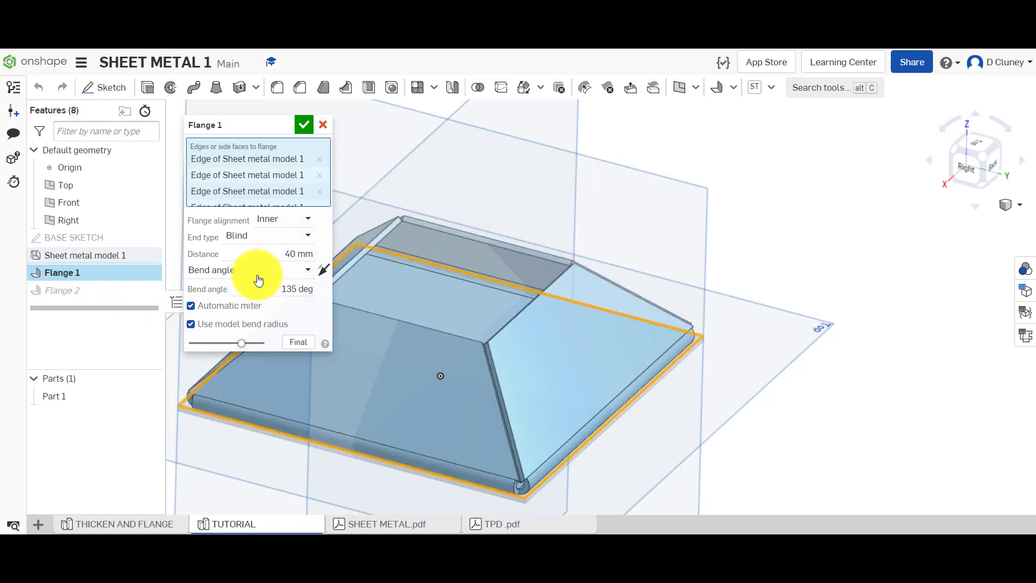
click(243, 307)
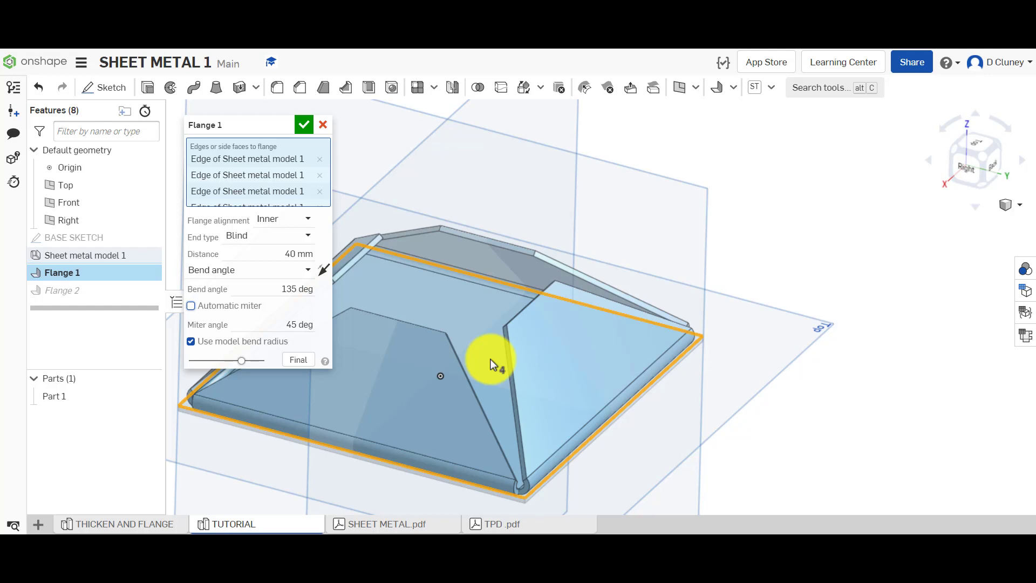
click(229, 307)
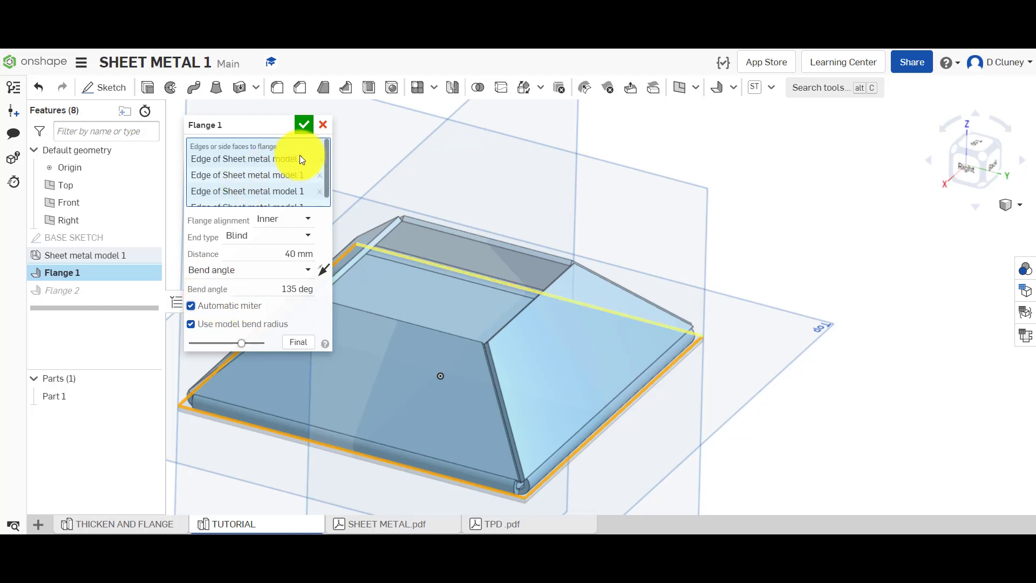
click(304, 124)
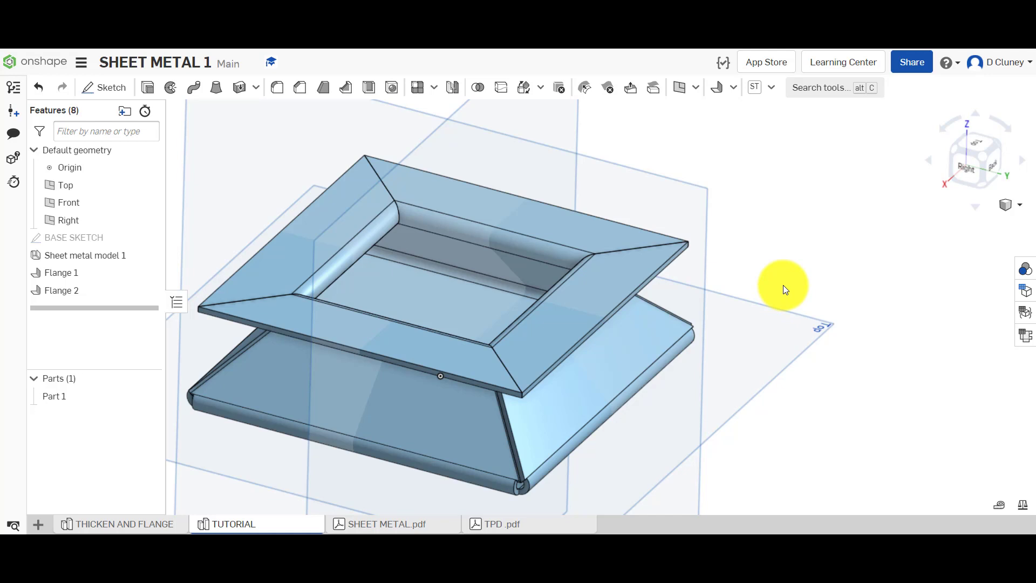
Finish the sheet metal model for Part 1.
scroll(782, 285, up, 2)
scroll(782, 285, down, 5)
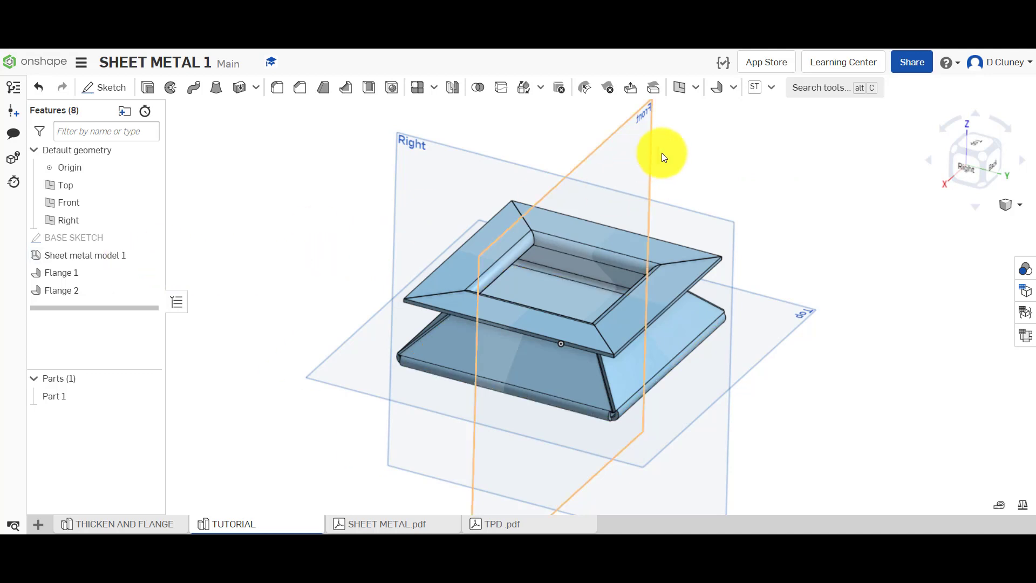
click(734, 87)
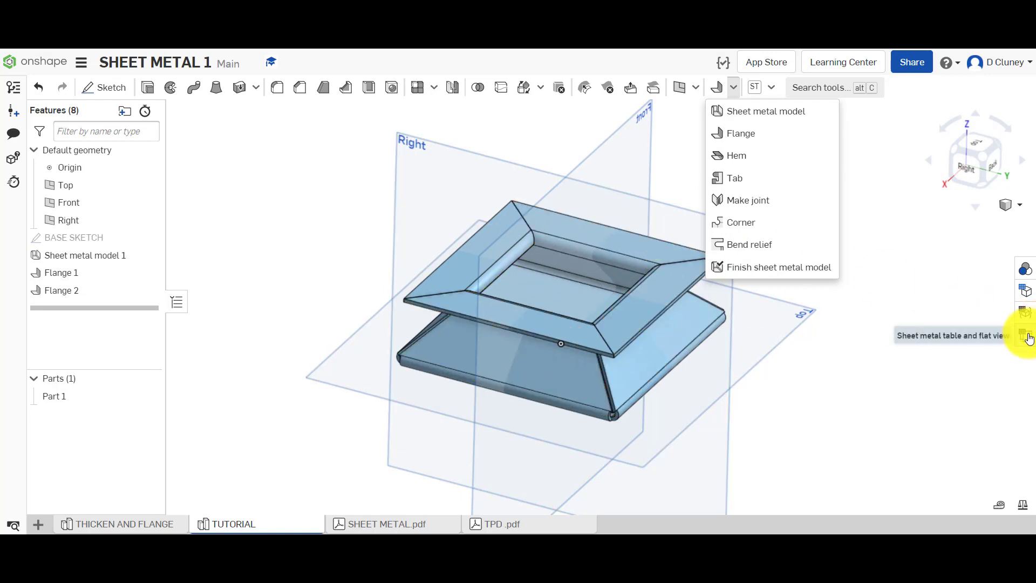
click(761, 268)
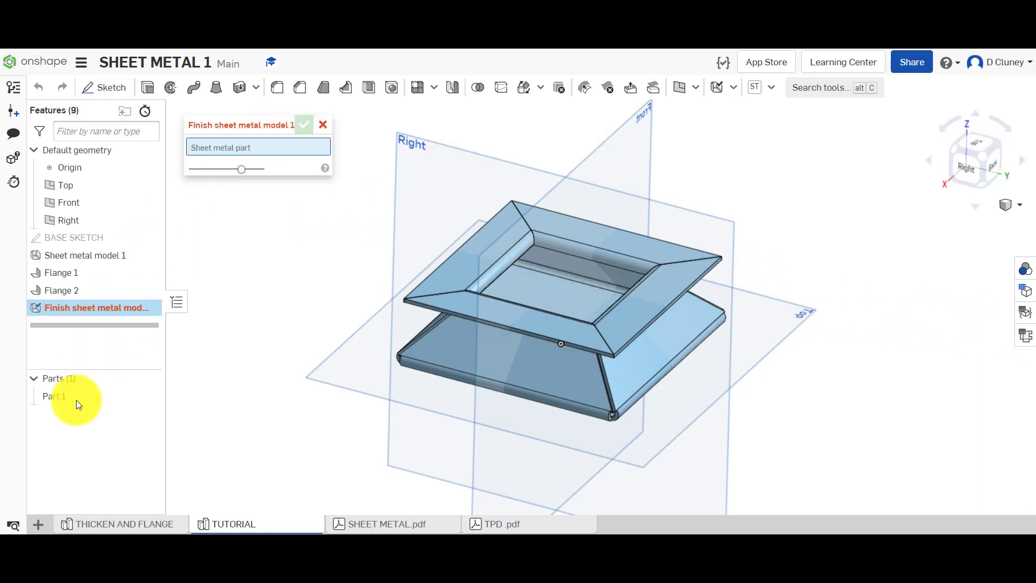
click(556, 318)
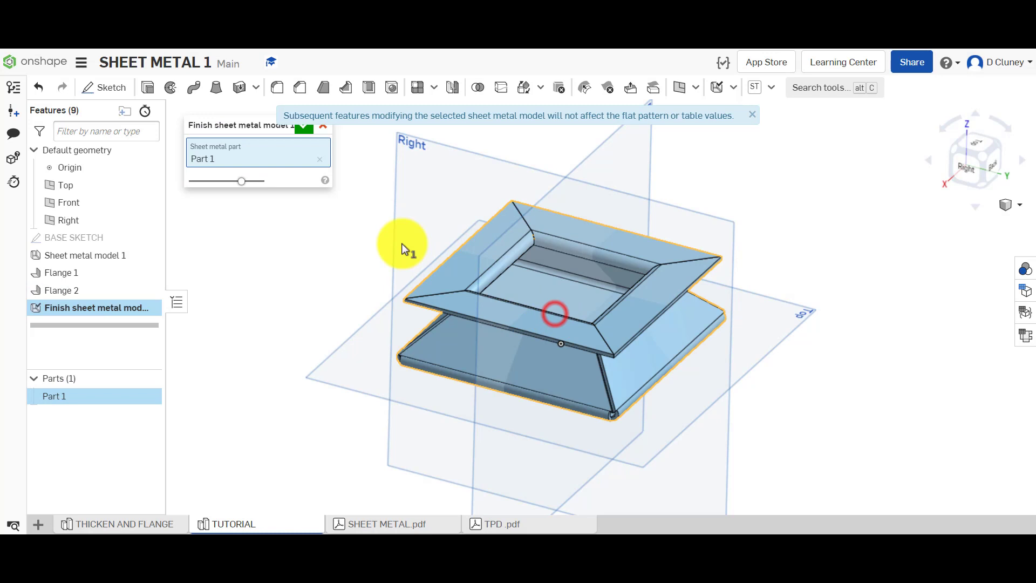
click(307, 125)
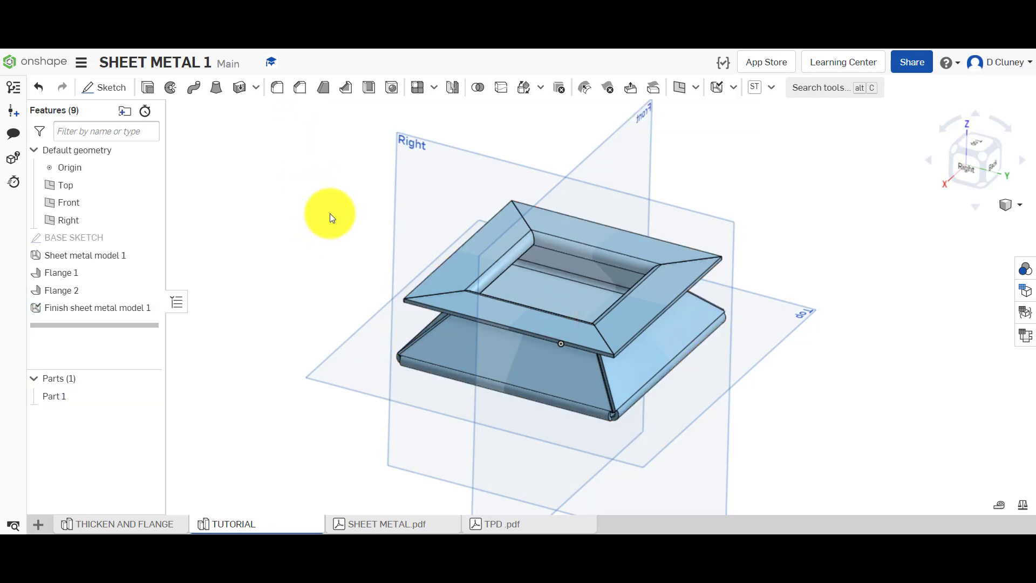
Start a sketch on the Flange 2 face on the positive Y side and draw an 8 mm diameter circle centred level with the origin.
click(668, 291)
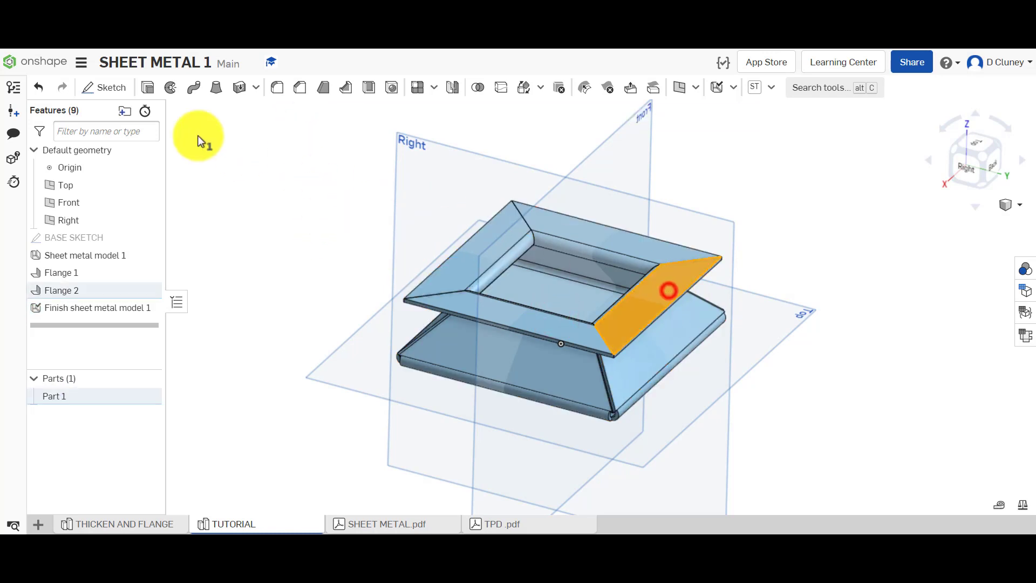
click(110, 88)
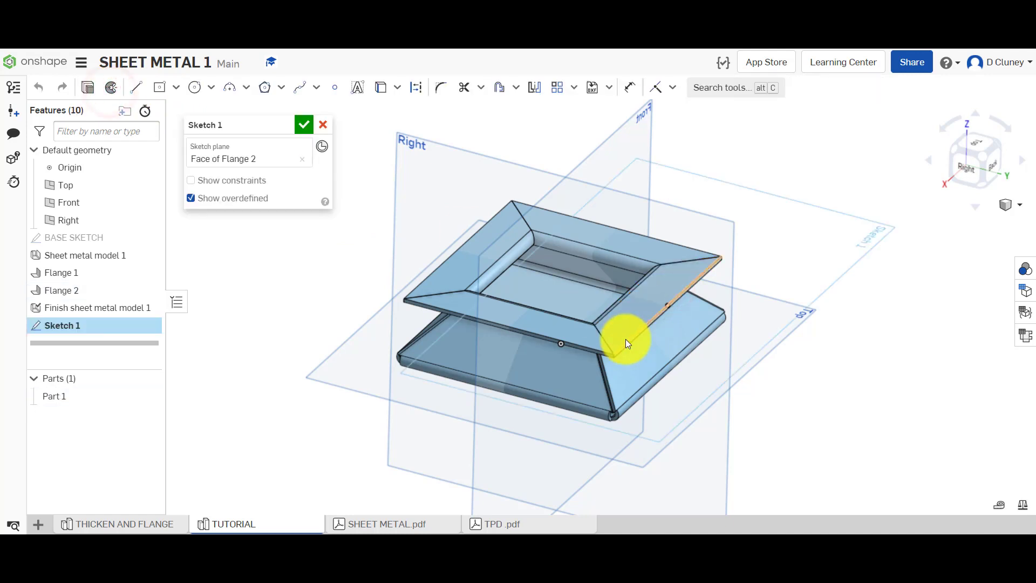
key(n)
scroll(610, 320, up, 6)
key(c)
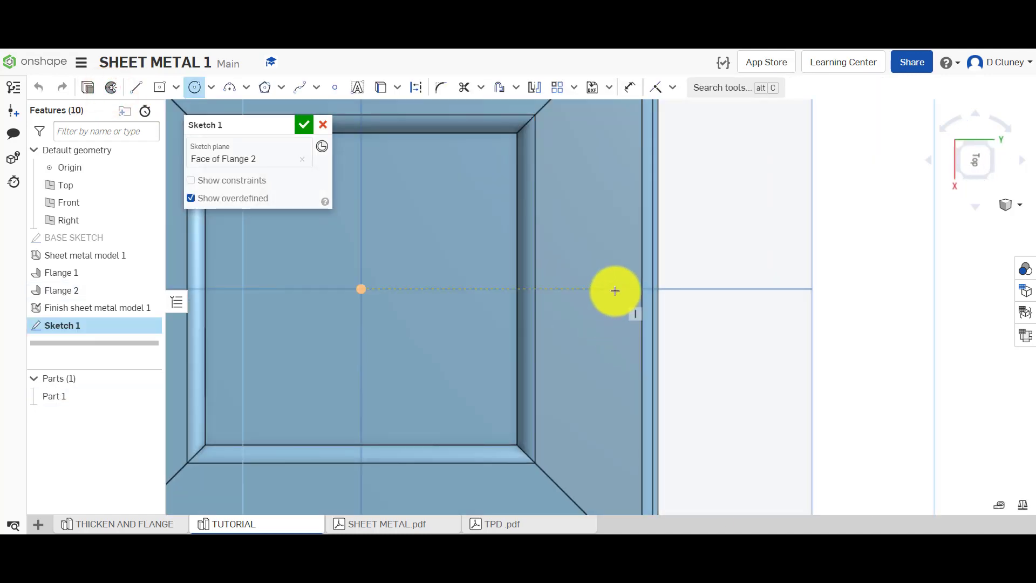
drag(601, 288, 602, 308)
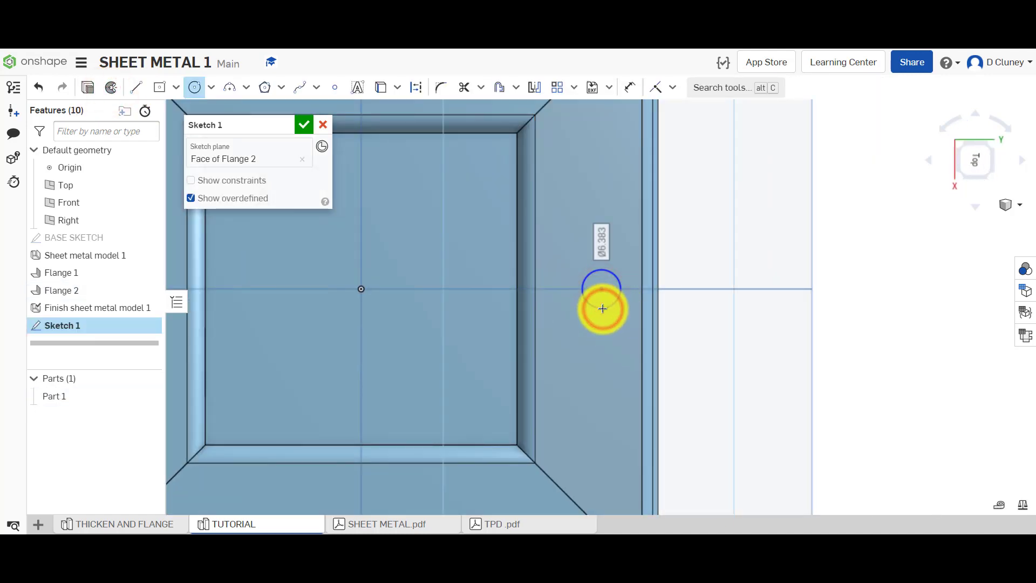
text(8)
key(Return)
Dimension the circle's centre 10 mm from the adjacent inner bend edge of Flange 2.
key(d)
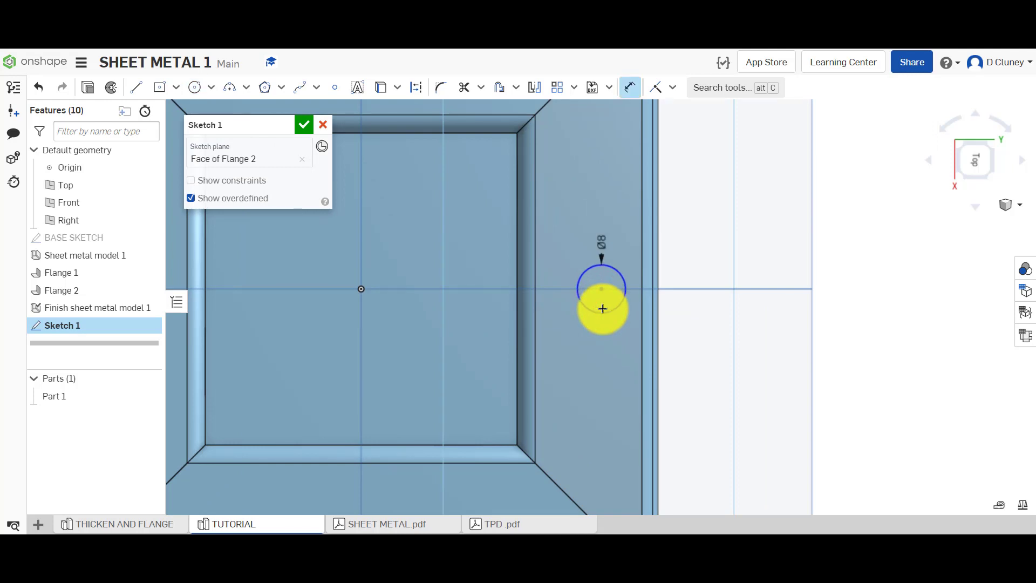
click(533, 295)
click(604, 289)
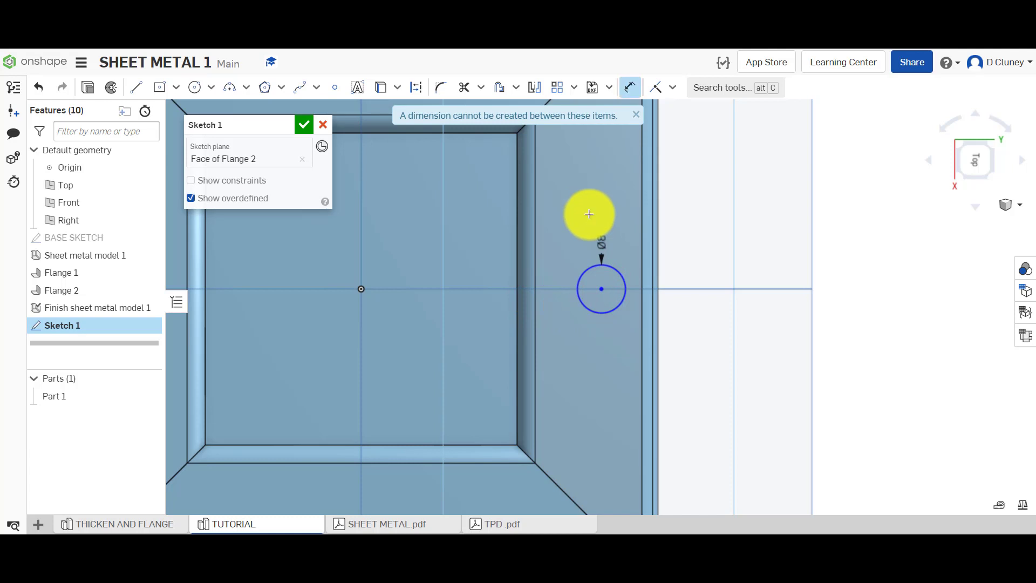
click(602, 286)
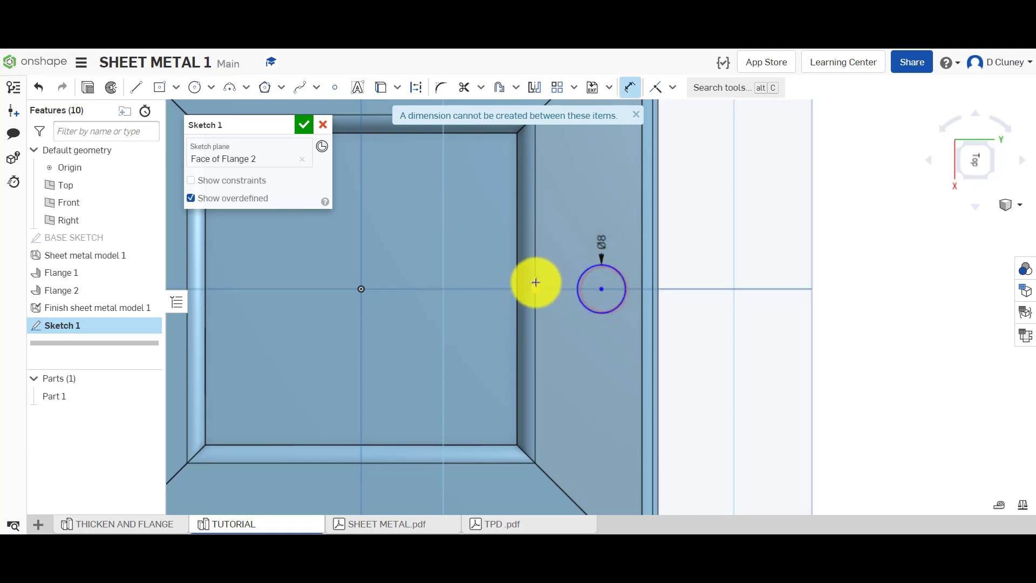
click(536, 281)
click(592, 215)
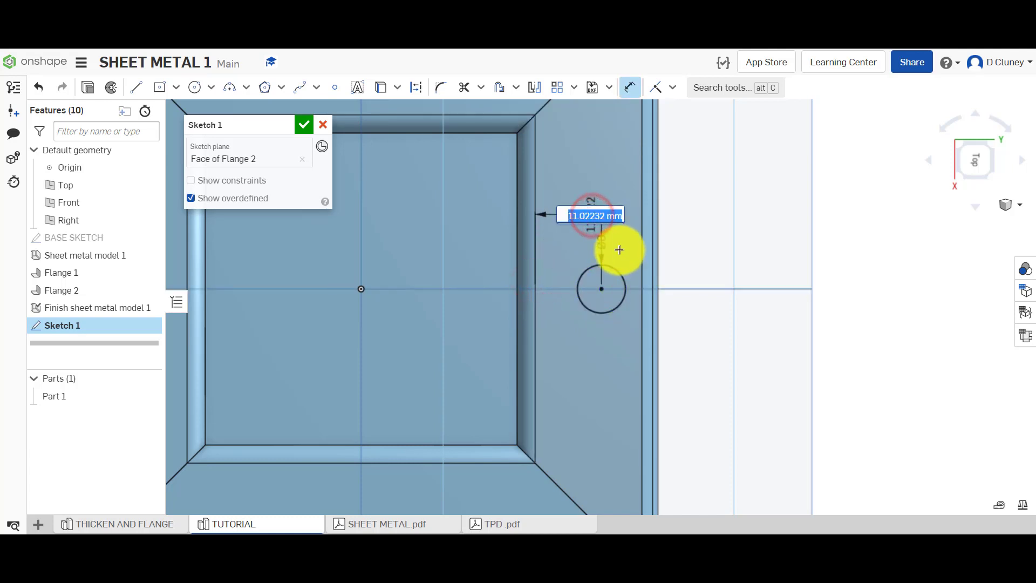
text(10)
key(Return)
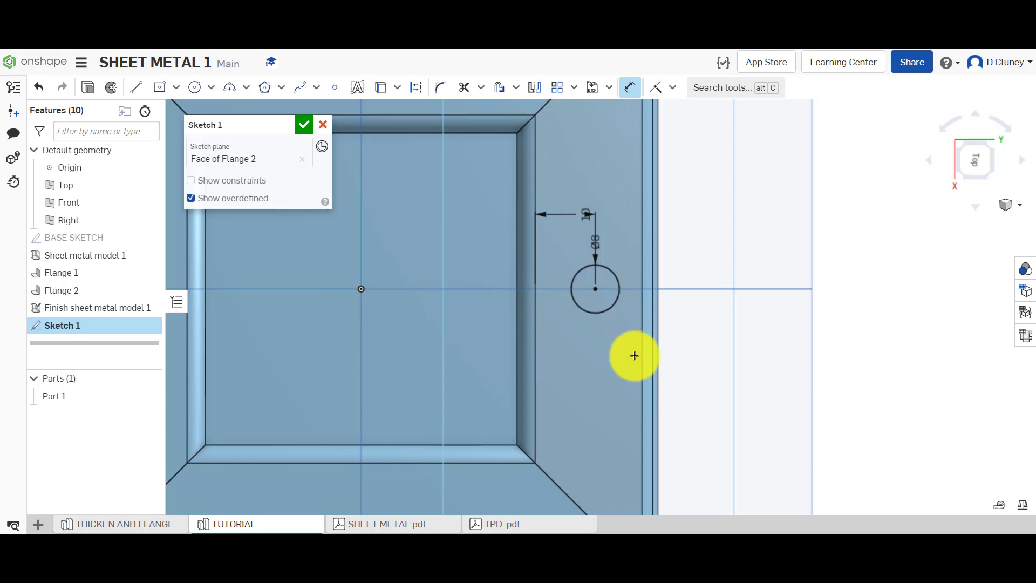
Extrude the circle as a 21.1 mm blind removal from Part 1, cutting downward through Flange 2 and the Flange 1 wall beneath.
scroll(652, 358, down, 2)
right_drag(733, 342, 726, 307)
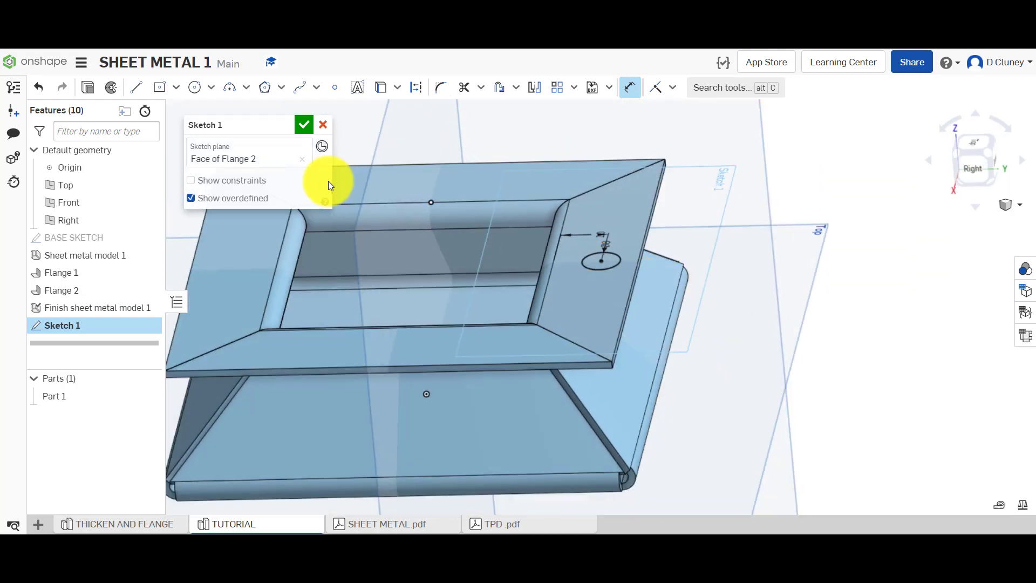
click(87, 86)
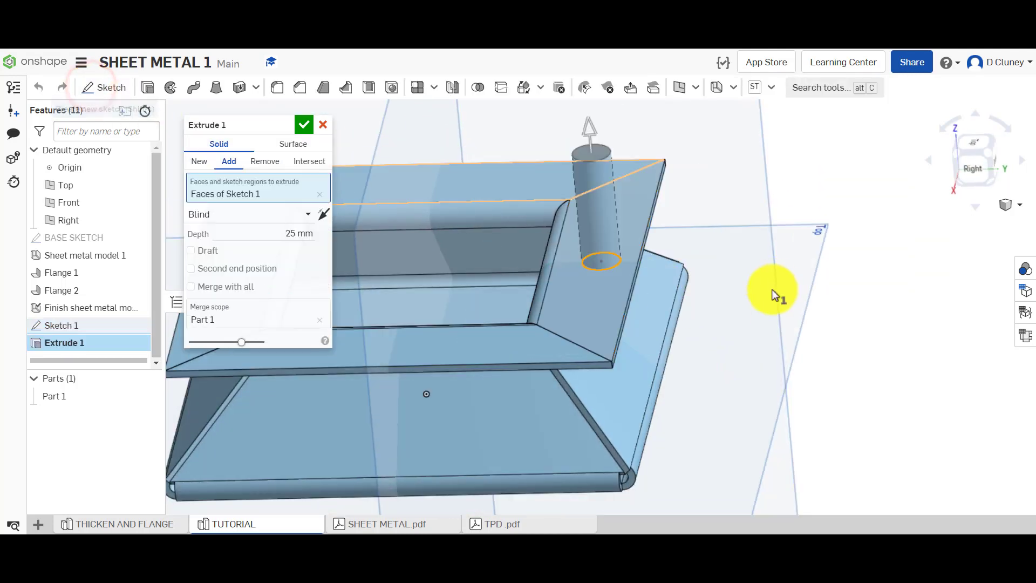
right_drag(777, 293, 681, 286)
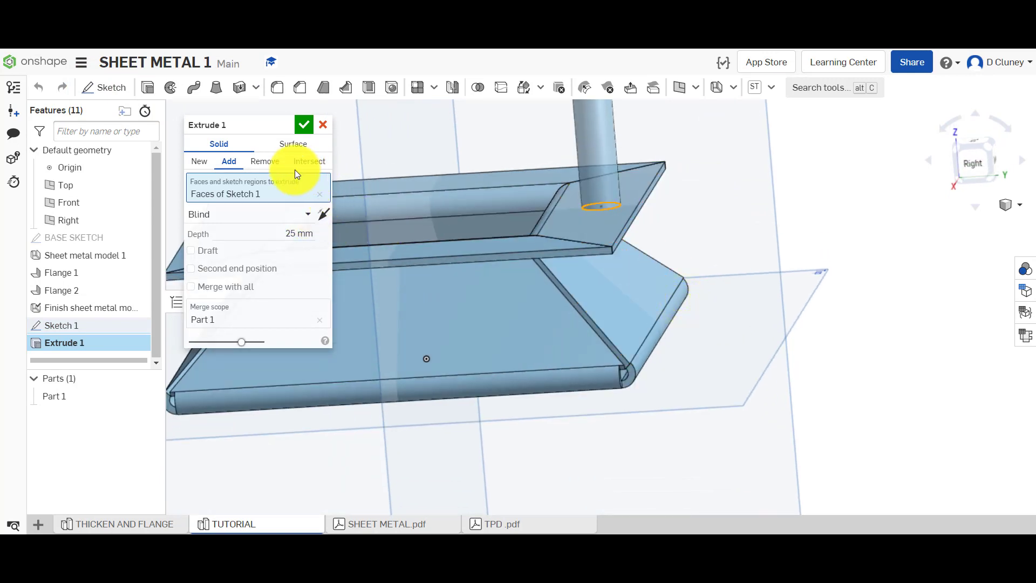
click(269, 162)
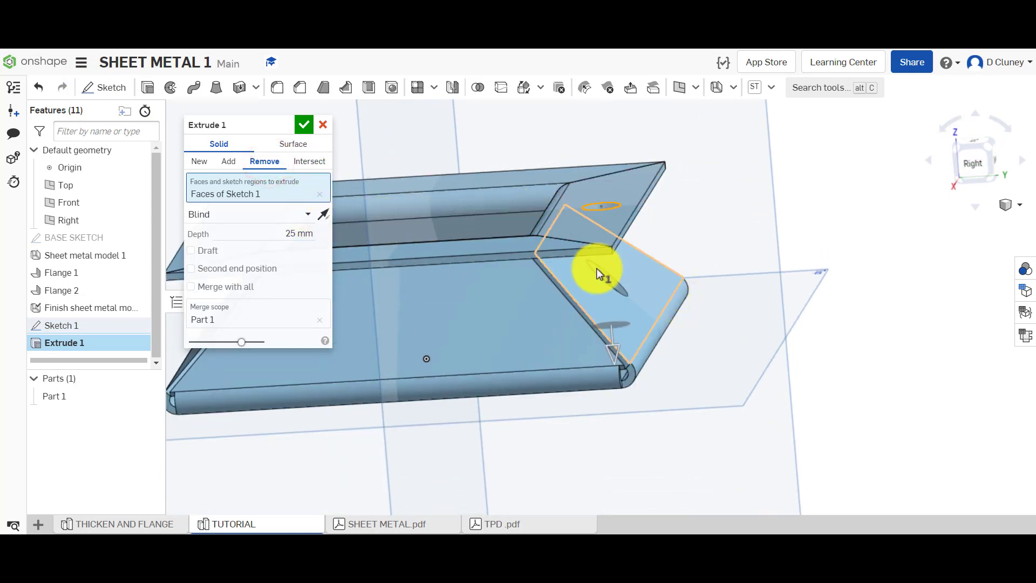
right_drag(727, 298, 616, 350)
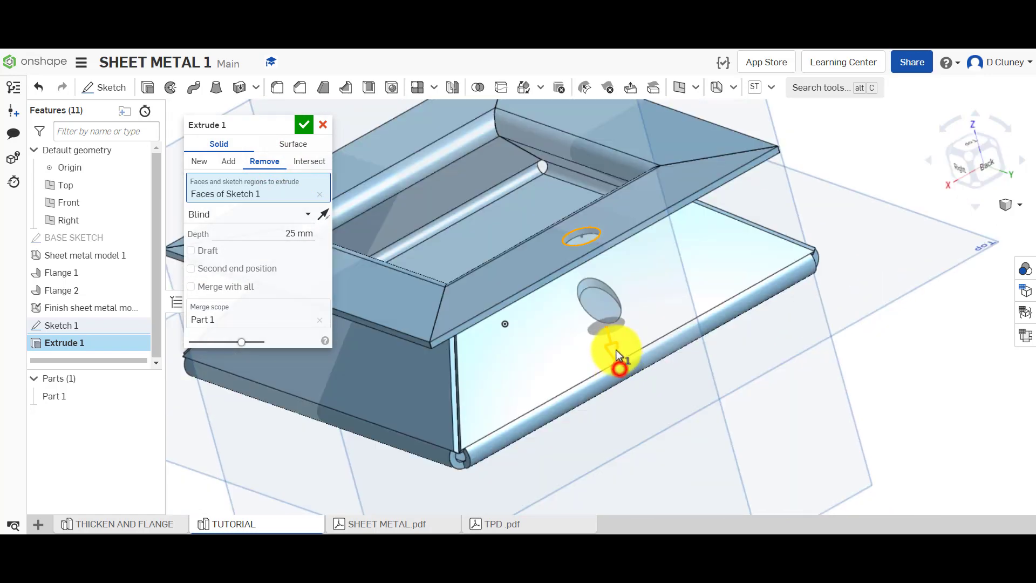
drag(616, 350, 618, 354)
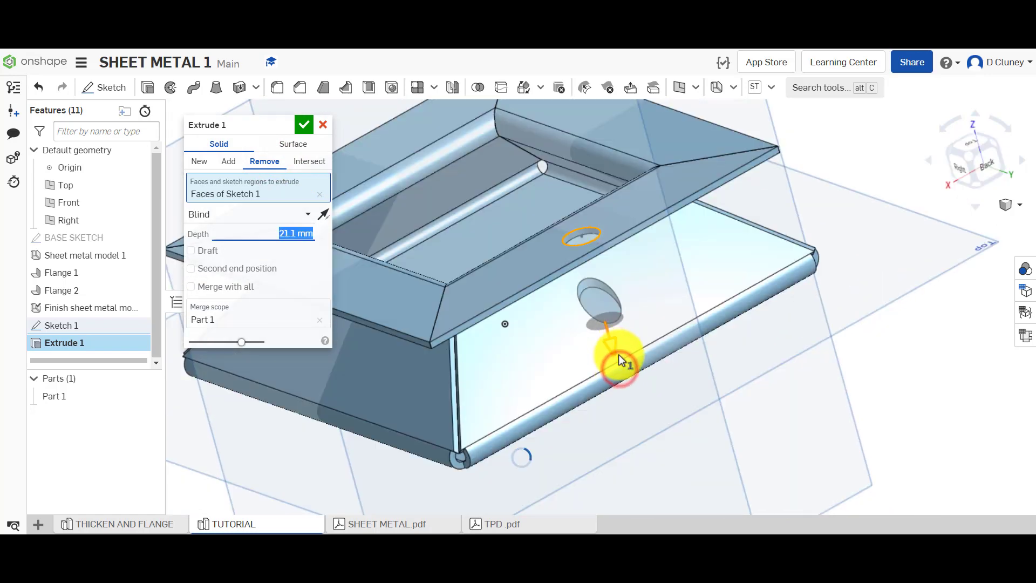
click(303, 125)
scroll(755, 316, up, 3)
scroll(753, 311, down, 5)
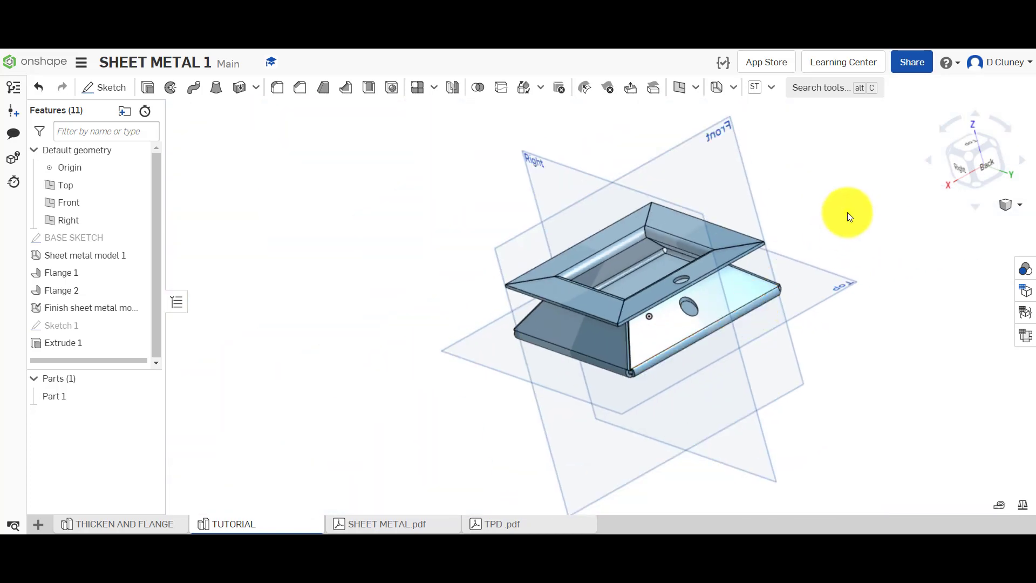
Check the flat pattern for the extruded cut, and close it.
right_drag(847, 212, 868, 218)
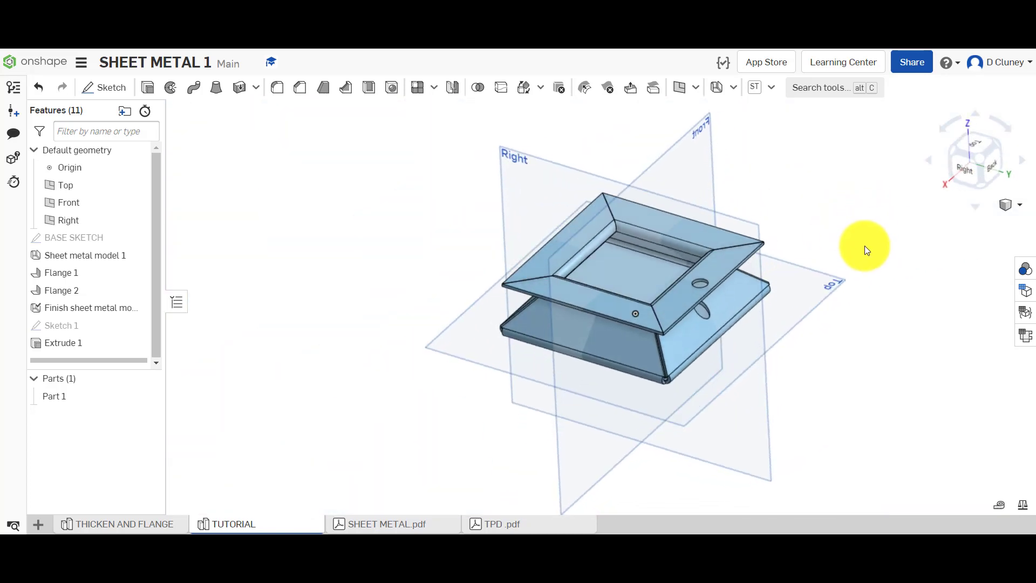
click(1026, 339)
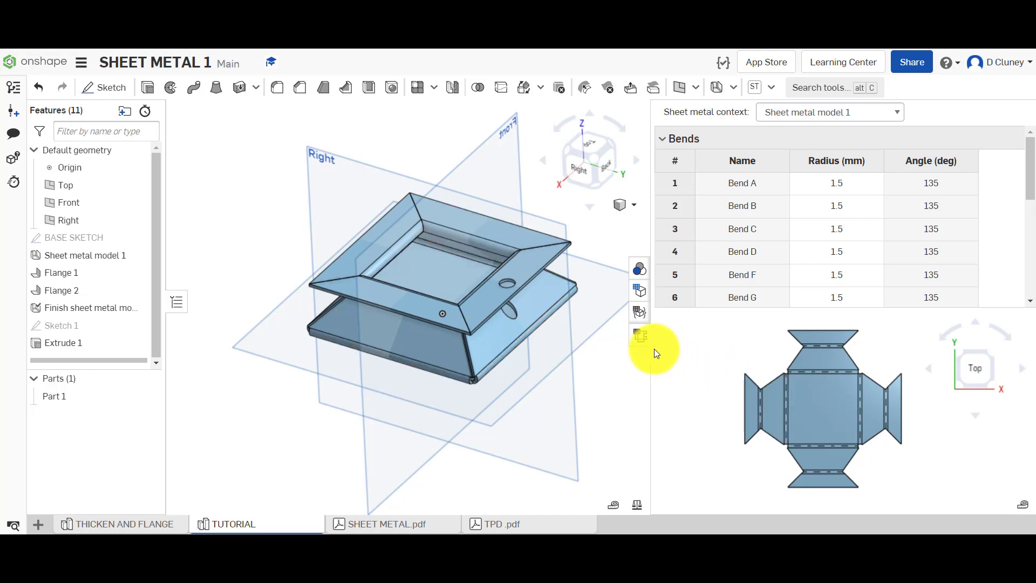
click(641, 336)
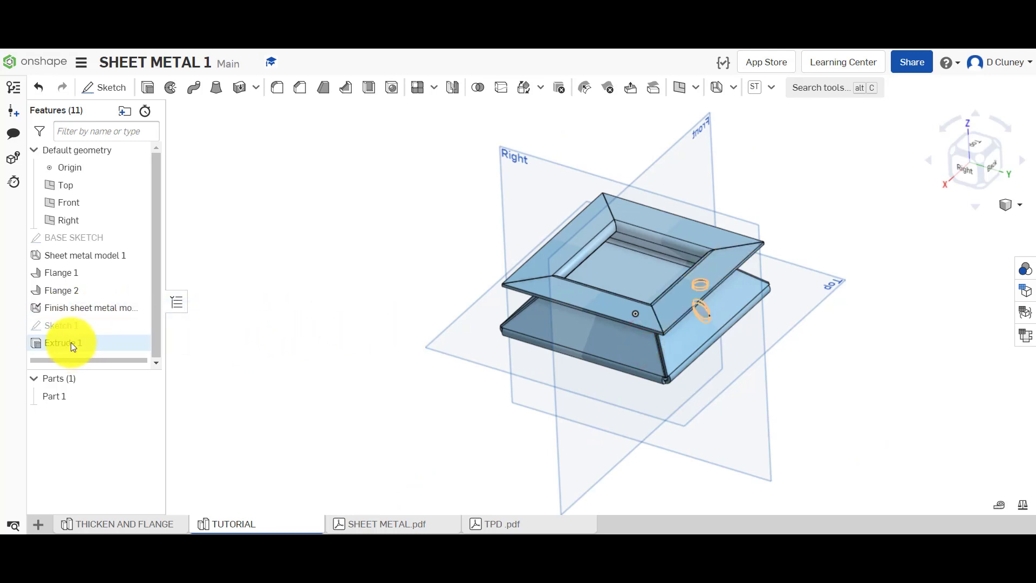
Try to move Extrude 1 directly after Flange 2 in the feature order, ahead of Sketch 1.
drag(73, 342, 107, 306)
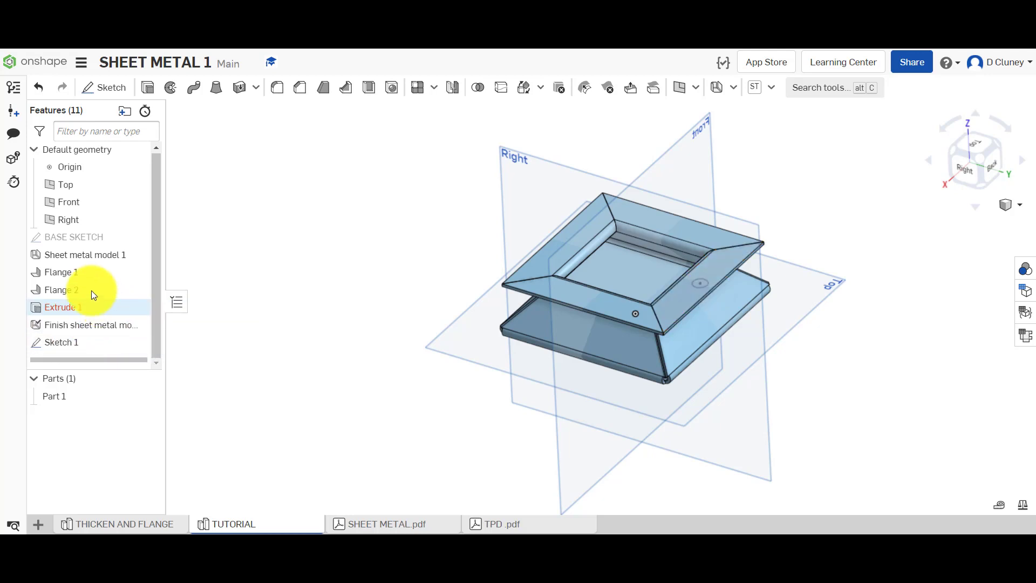
mouse_move(86, 311)
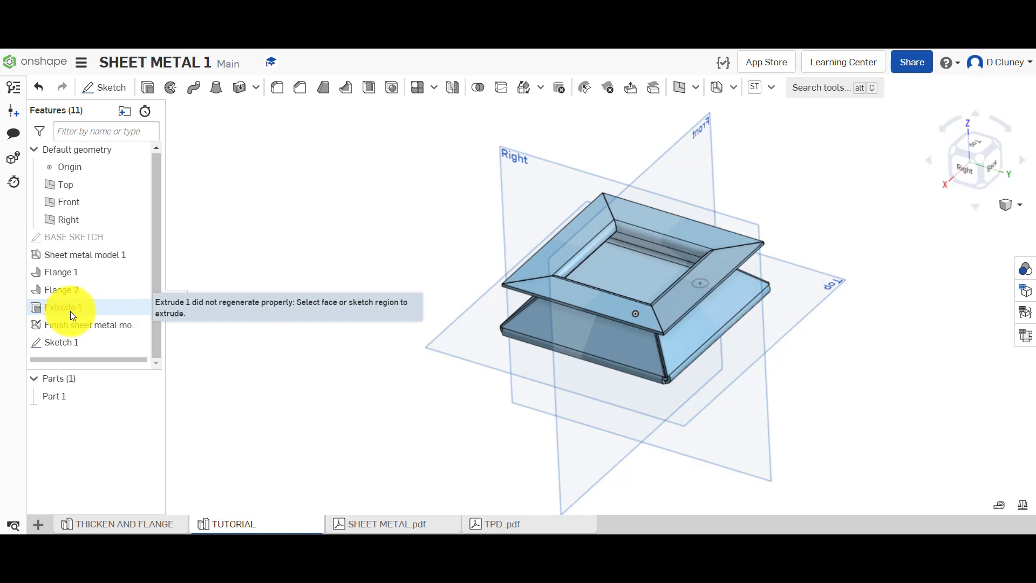
right_click(72, 308)
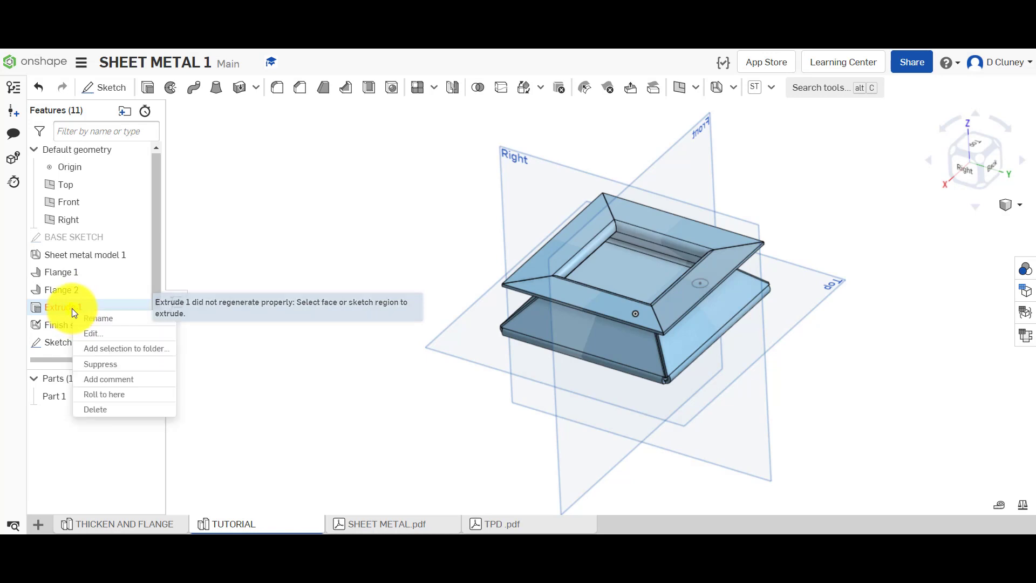
click(282, 348)
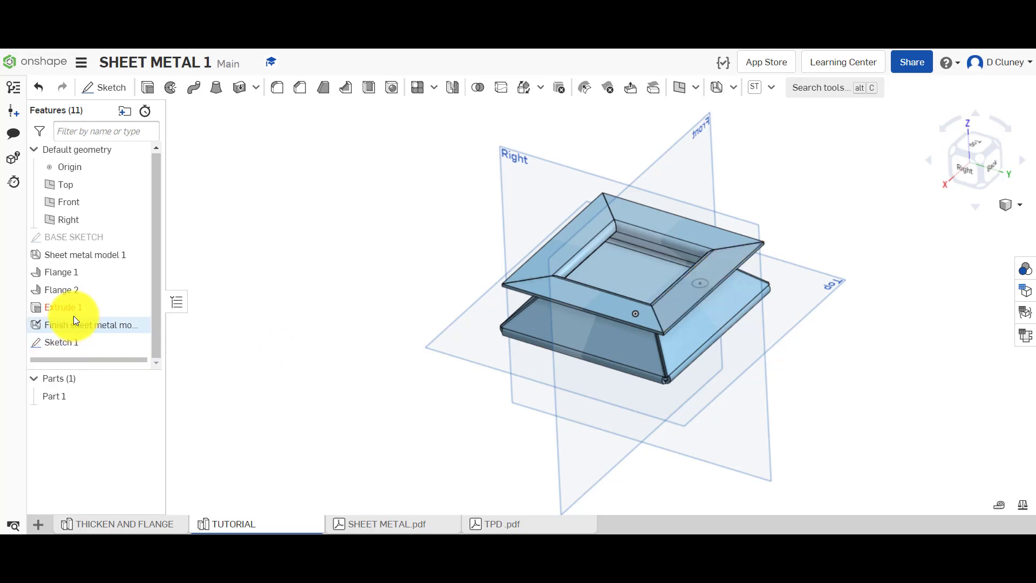
Reorder the features so that Sketch 1 and Extrude 1 both precede Finish sheet metal model 1.
mouse_move(73, 308)
mouse_down()
mouse_move(85, 354)
mouse_move(103, 299)
mouse_up()
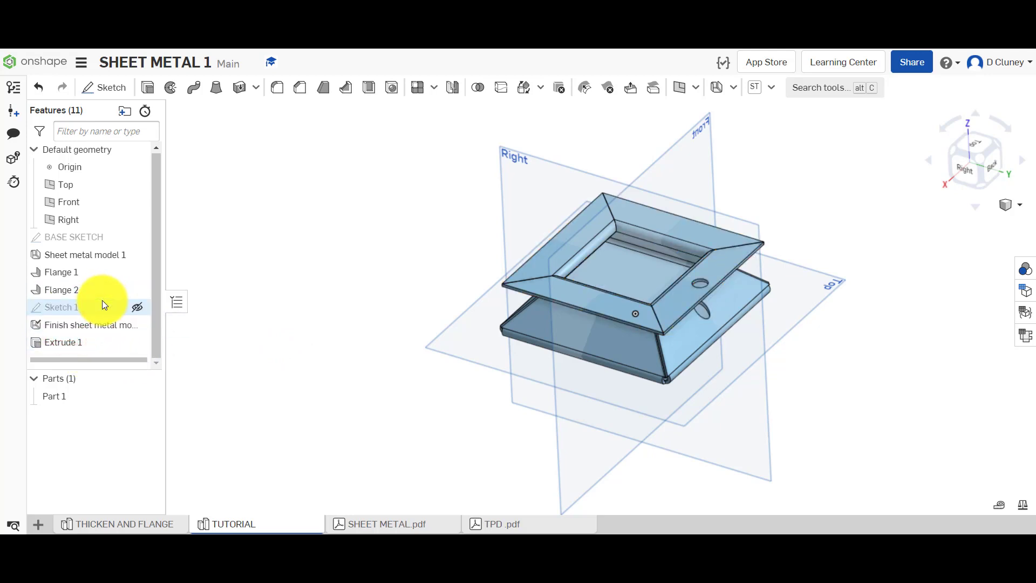
drag(70, 344, 90, 319)
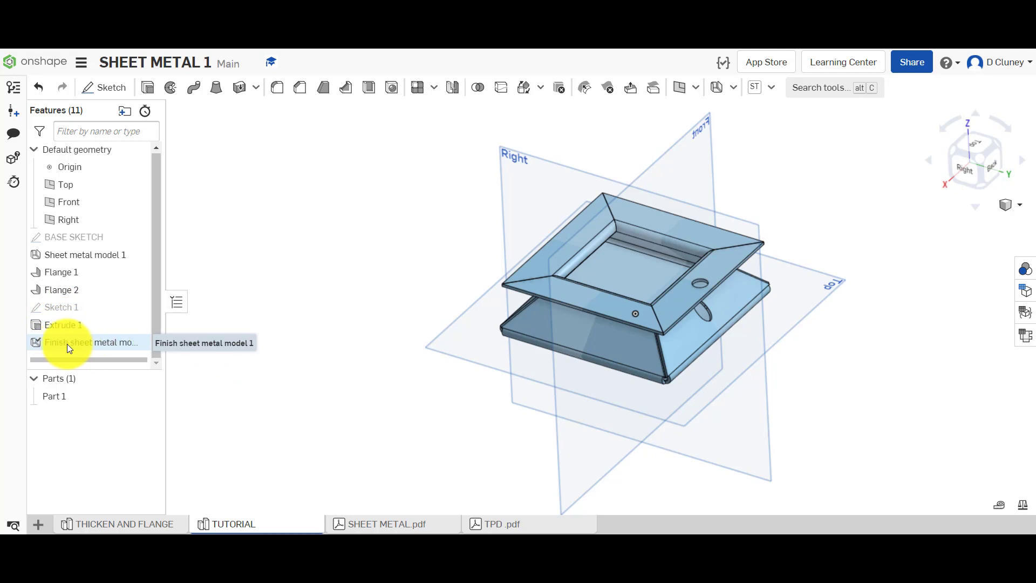
Examine the two cut openings in the flat pattern up close, and close it.
click(1024, 337)
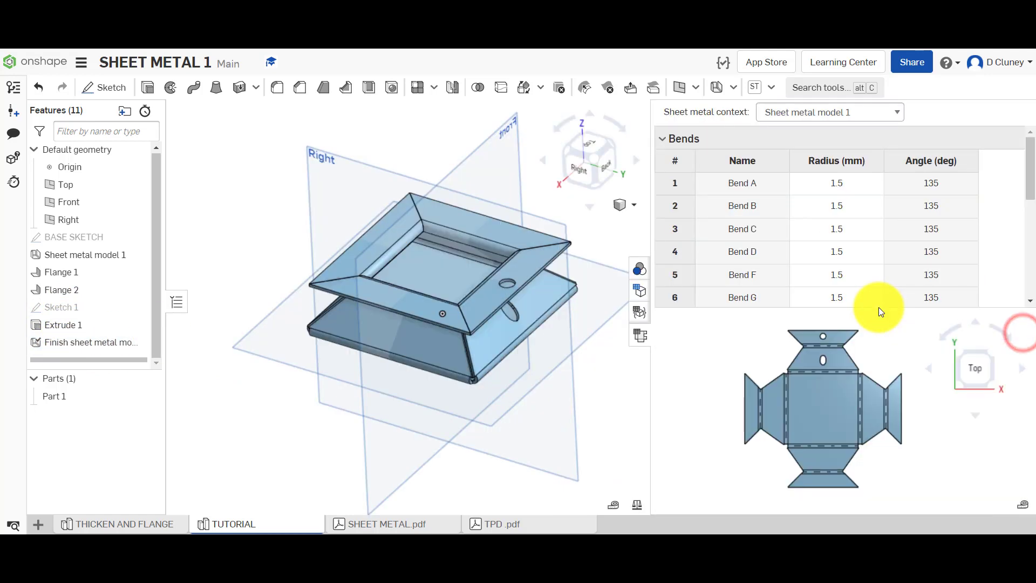
scroll(828, 356, up, 3)
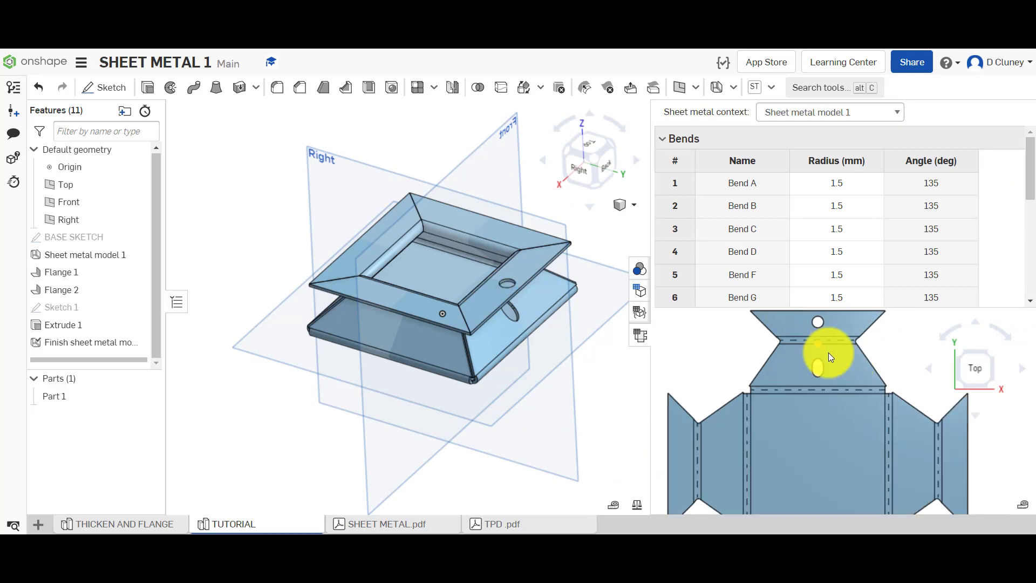
scroll(831, 332, down, 2)
scroll(834, 319, up, 5)
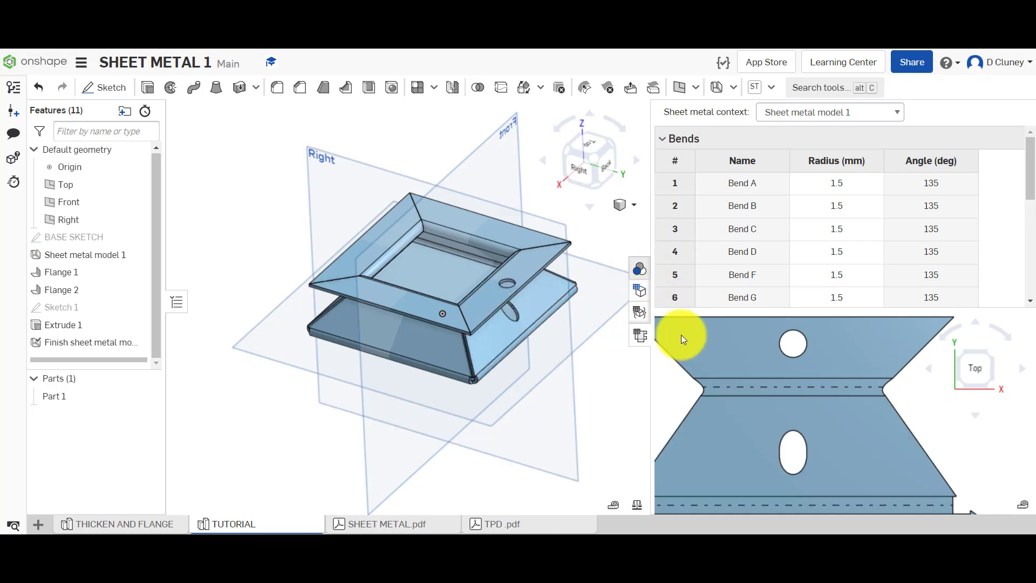
click(639, 335)
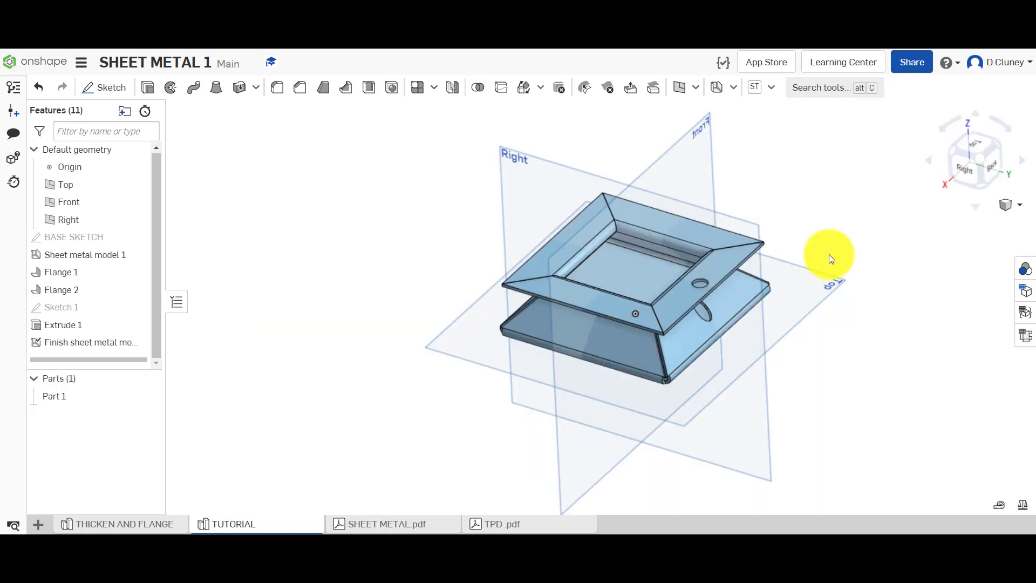
Inspect the holes in both flanges on the folded part and reopen the flat pattern to compare them.
scroll(829, 254, up, 5)
right_drag(766, 253, 776, 241)
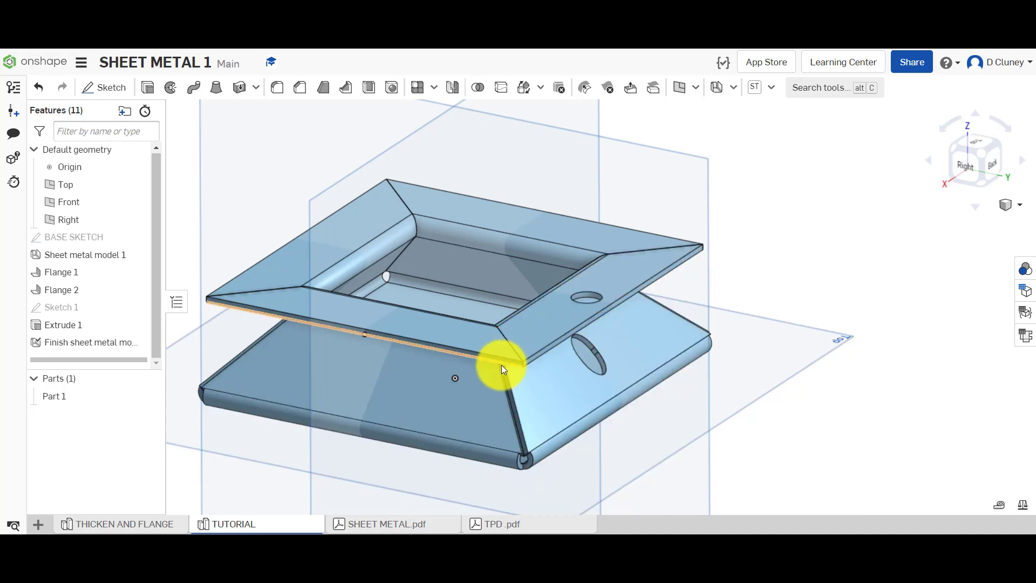
scroll(501, 374, up, 2)
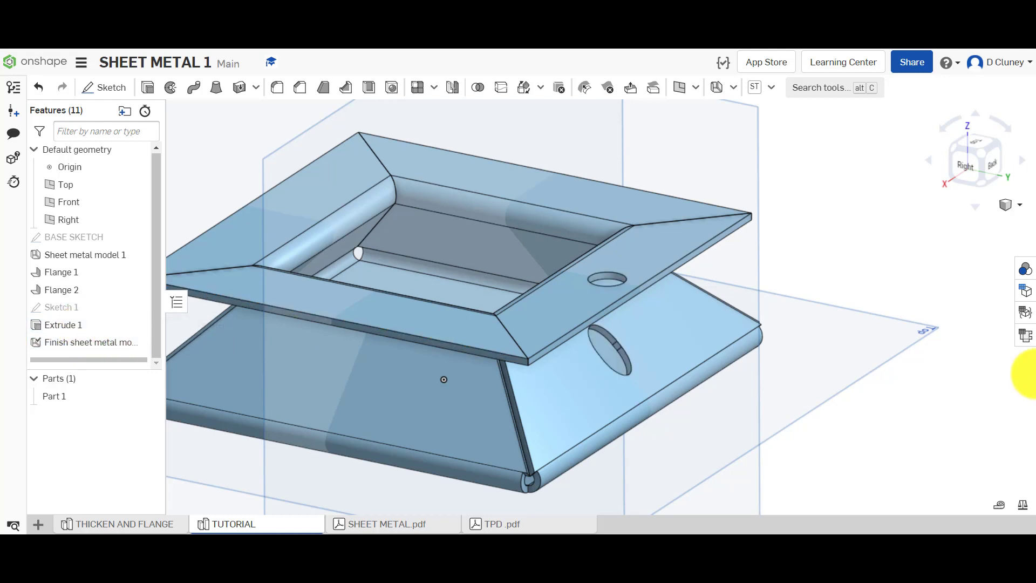
click(1025, 340)
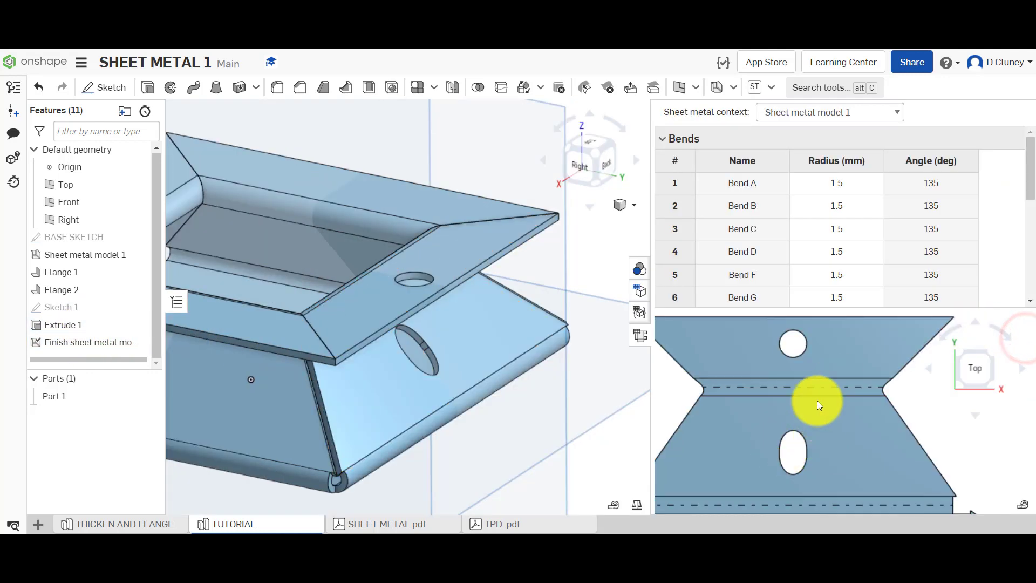